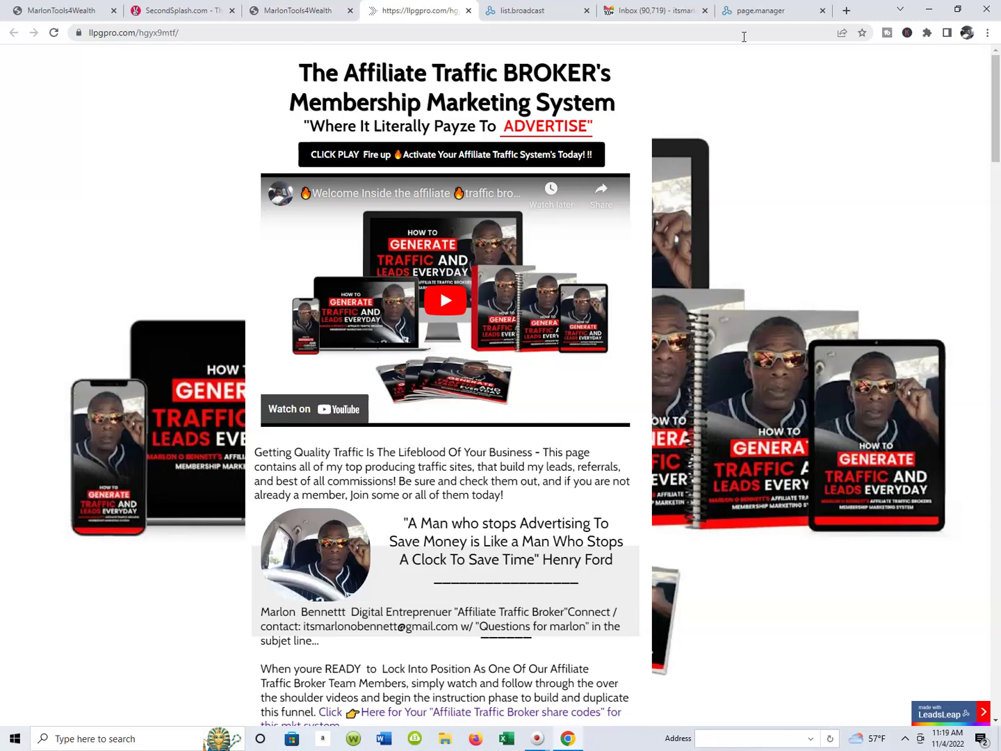
Switch to the LeadsLeap Broadcast Manager to view the scheduled and recurring broadcasts
left_click(558, 9)
left_click(578, 92)
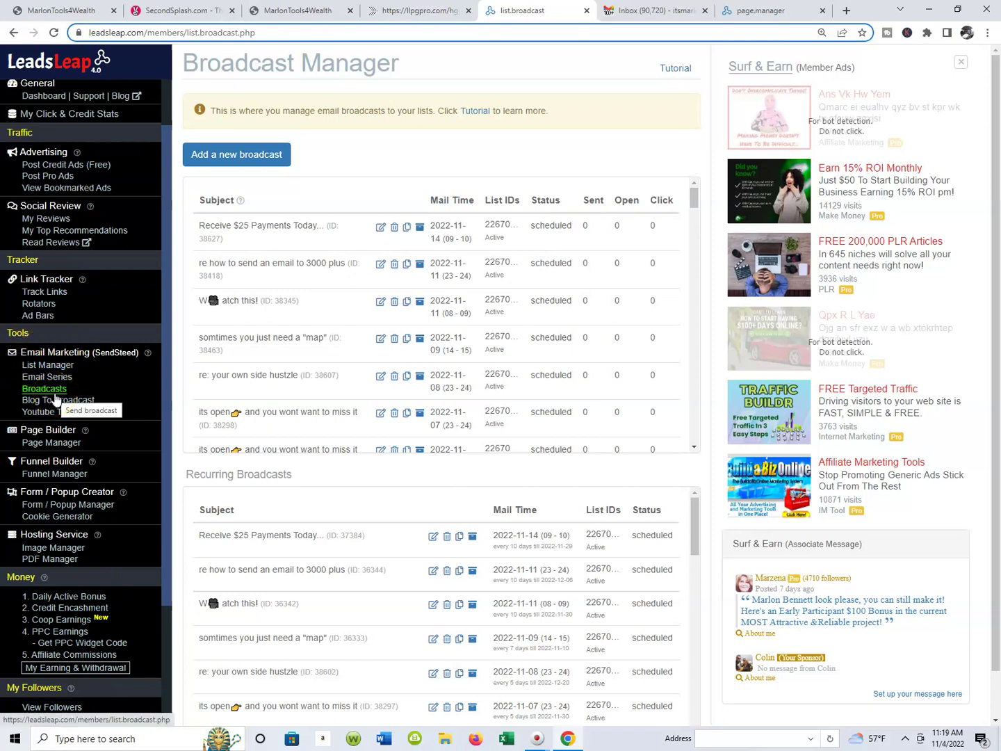
left_click(324, 35)
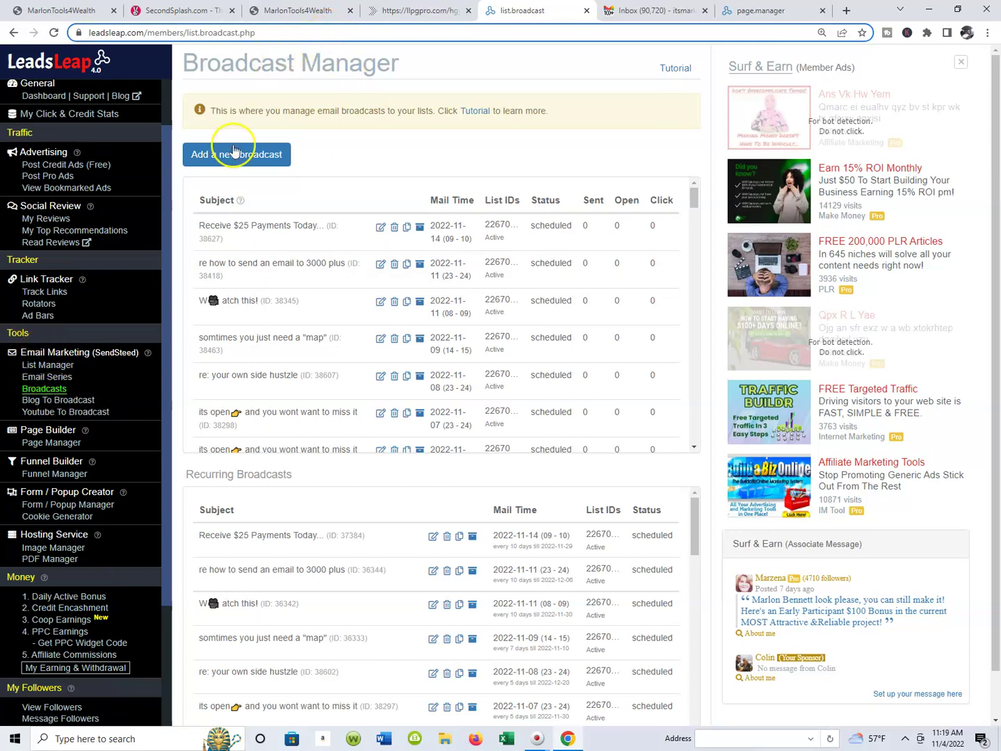
Switch to Gmail, open the "new youtube video inside" email and read through its text, links and signature
left_click(648, 12)
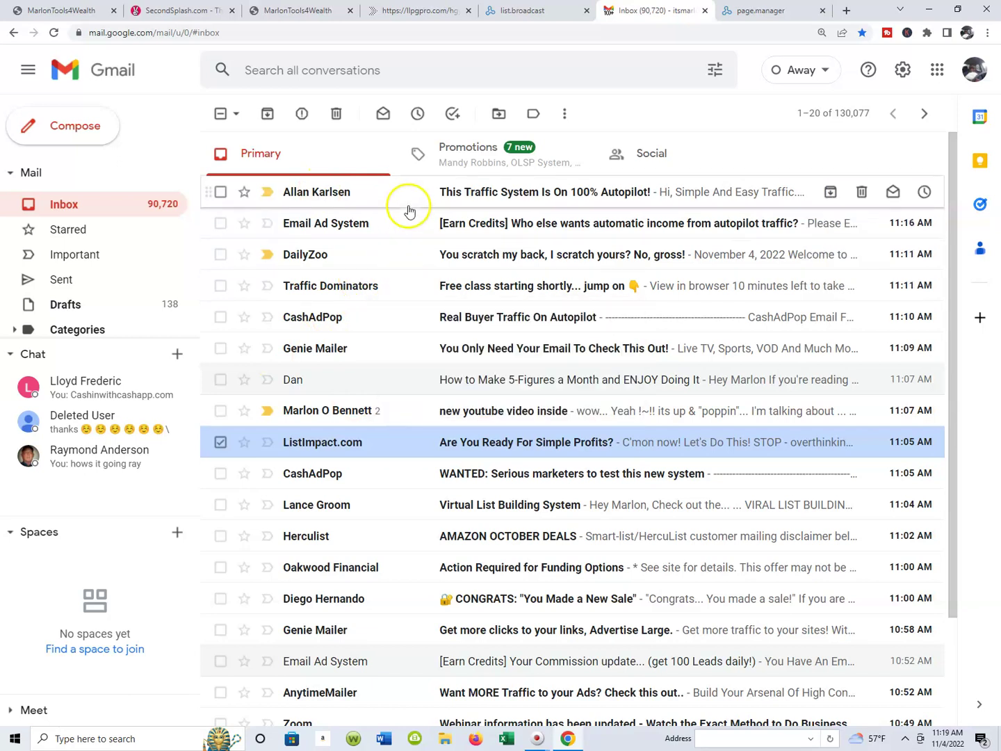
left_click(451, 417)
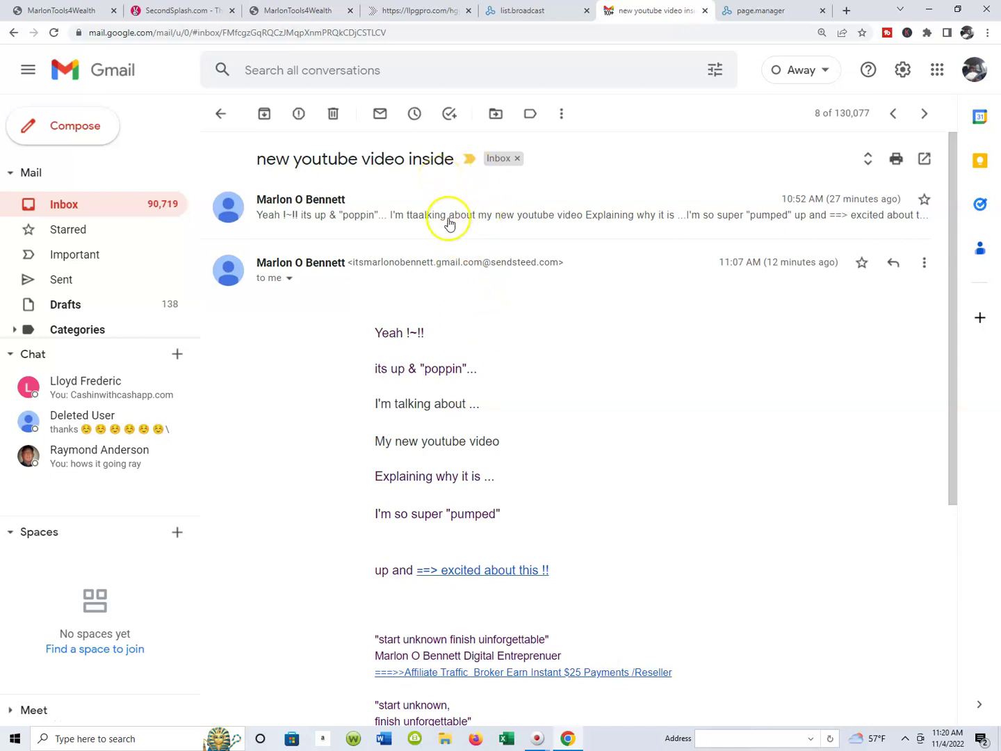
scroll(552, 308, "down", 3)
scroll(553, 311, "down", 1)
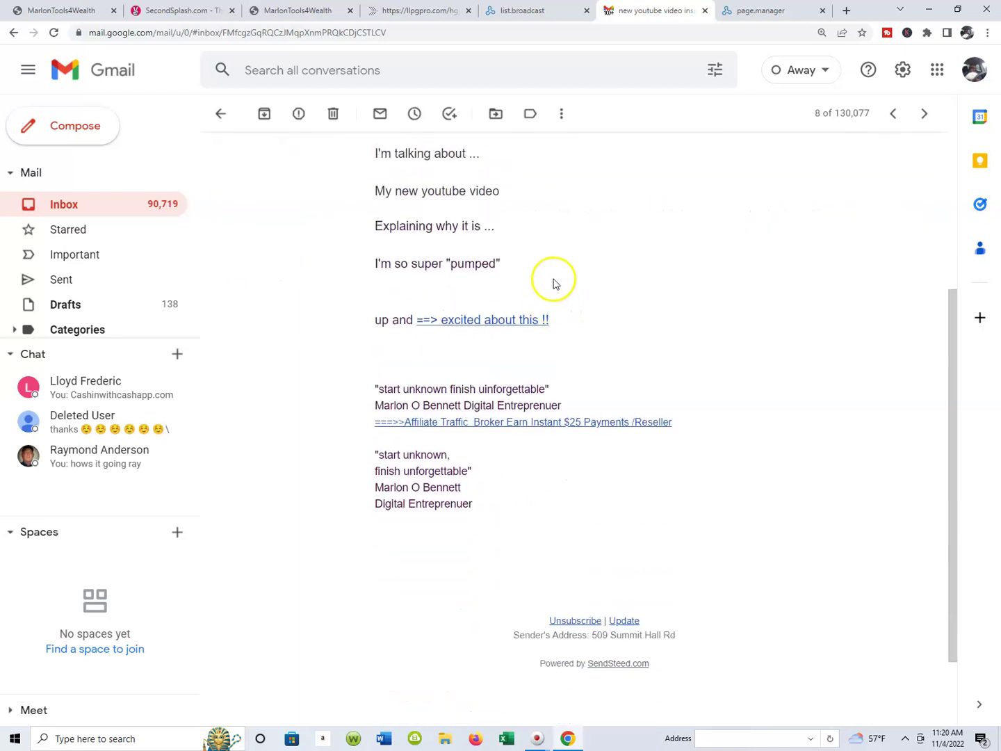
scroll(554, 285, "up", 2)
scroll(554, 278, "down", 1)
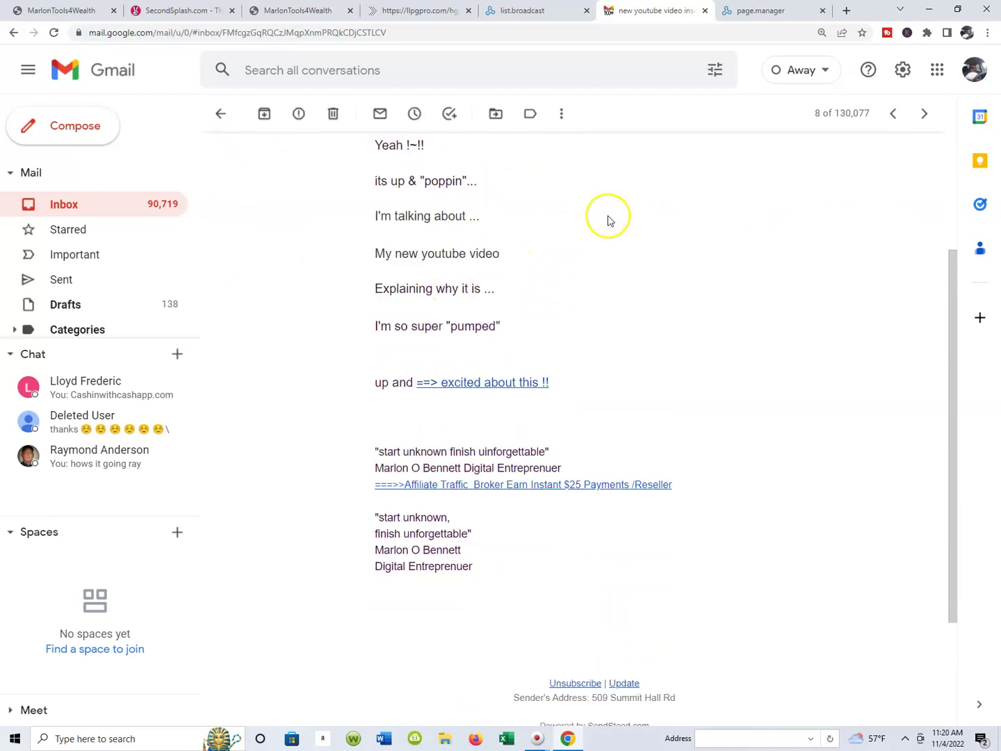
scroll(522, 206, "up", 1)
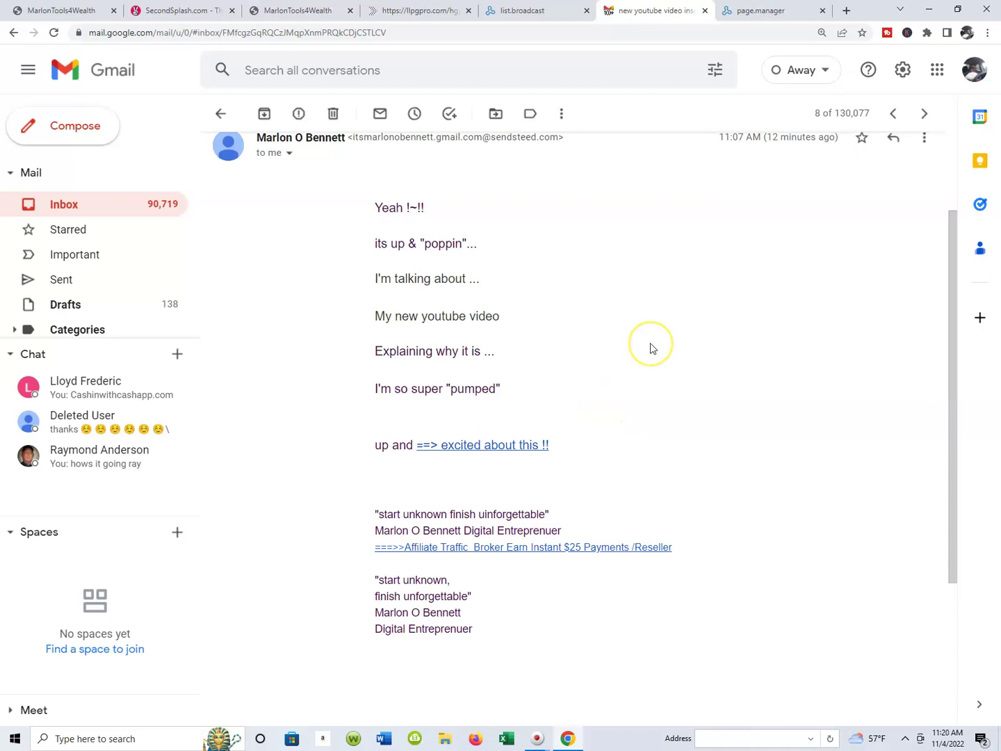
scroll(653, 347, "down", 1)
scroll(653, 348, "up", 1)
scroll(494, 456, "up", 1)
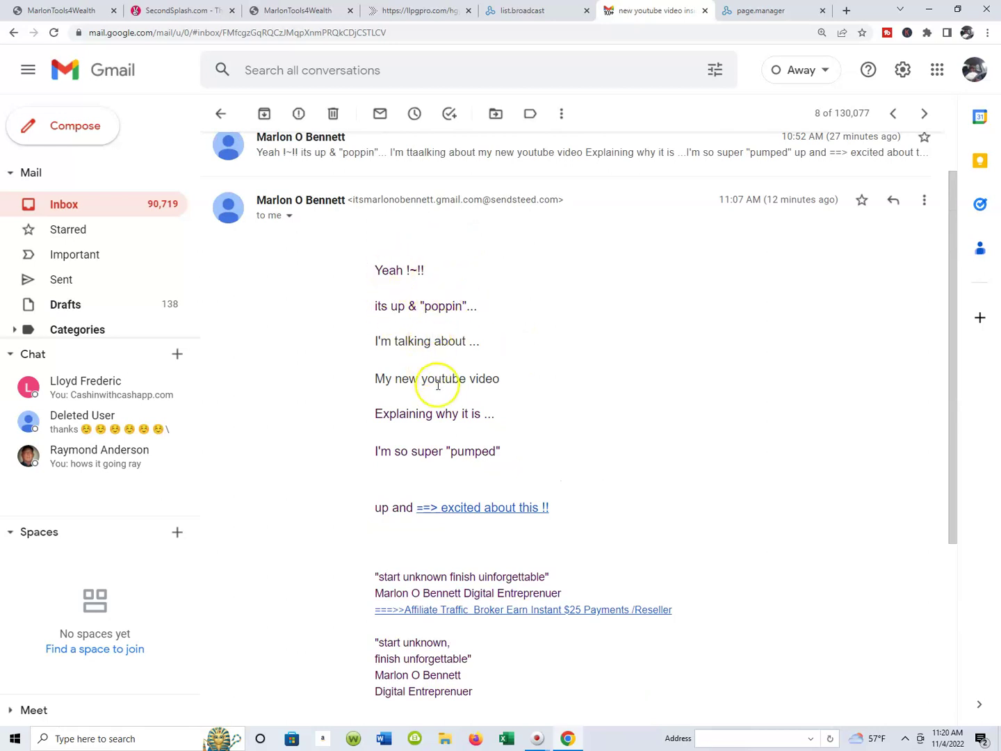
scroll(445, 374, "down", 1)
scroll(501, 343, "down", 1)
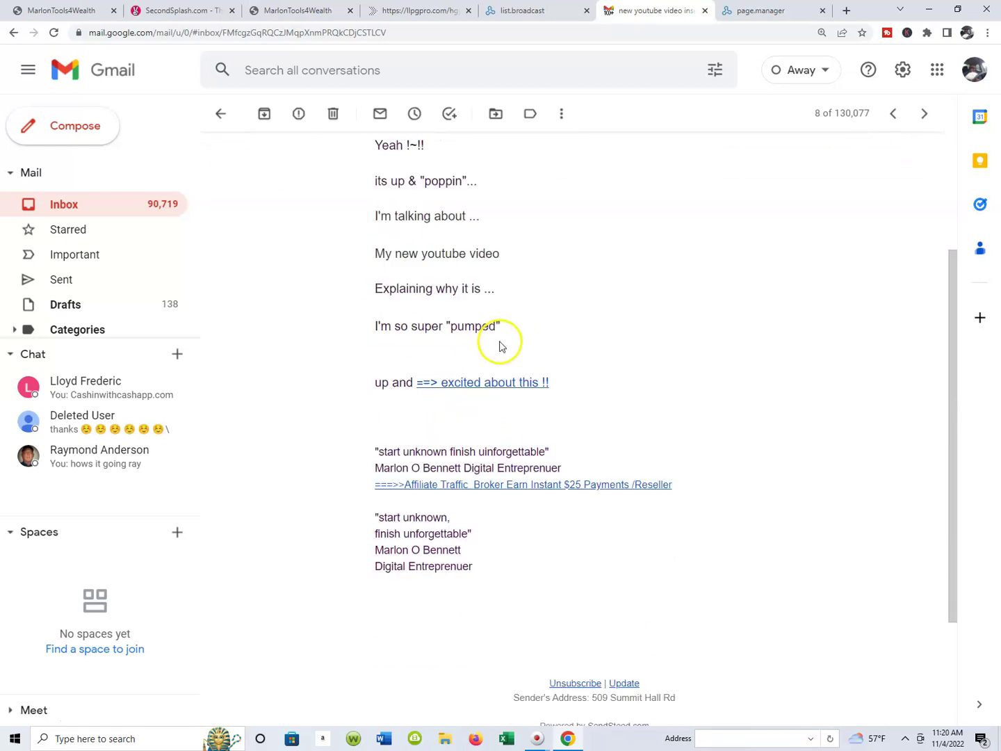
scroll(501, 330, "down", 1)
scroll(466, 292, "up", 1)
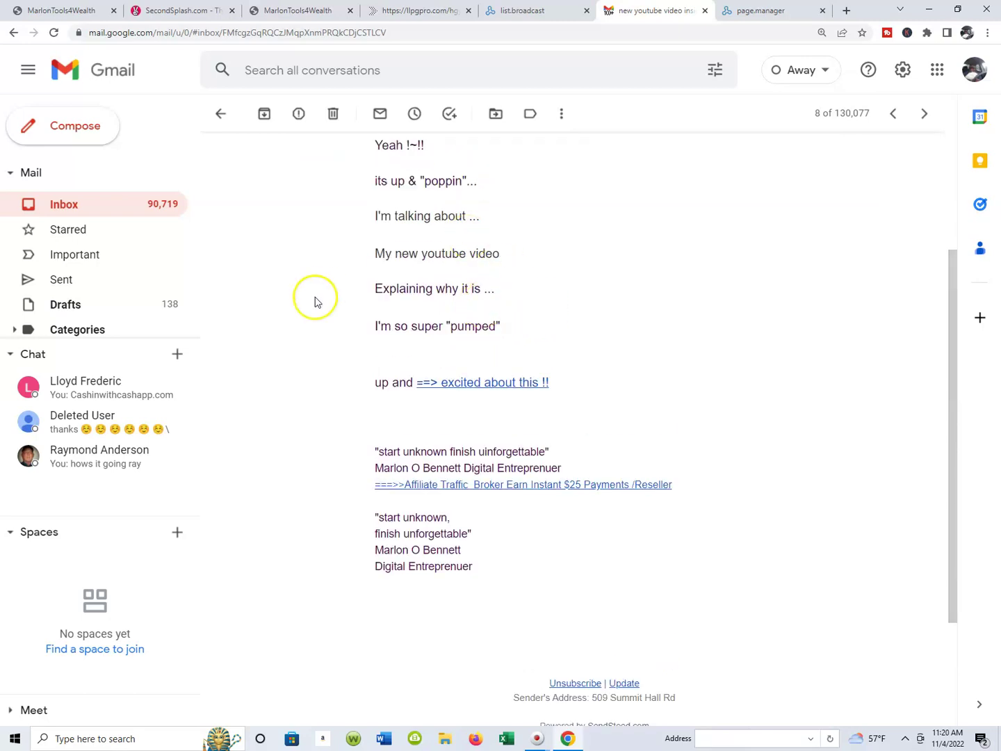
scroll(431, 289, "down", 1)
Follow the email's "excited about this !!" link to YouTube, skip the ad, pause the video and look over its page
left_click(471, 324)
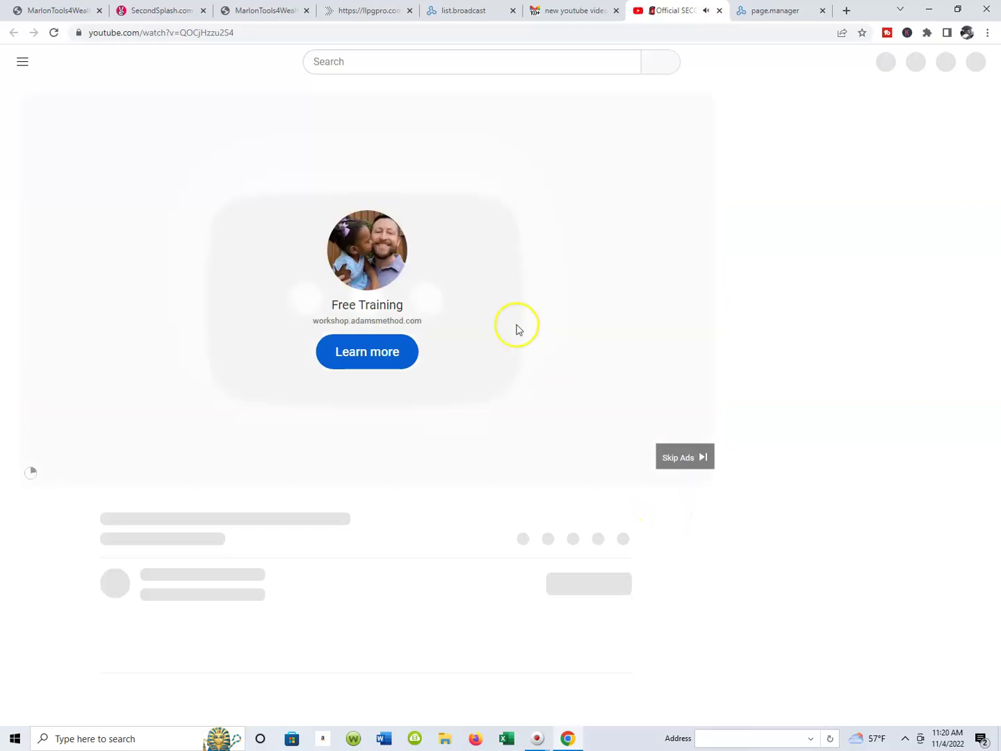
left_click(687, 462)
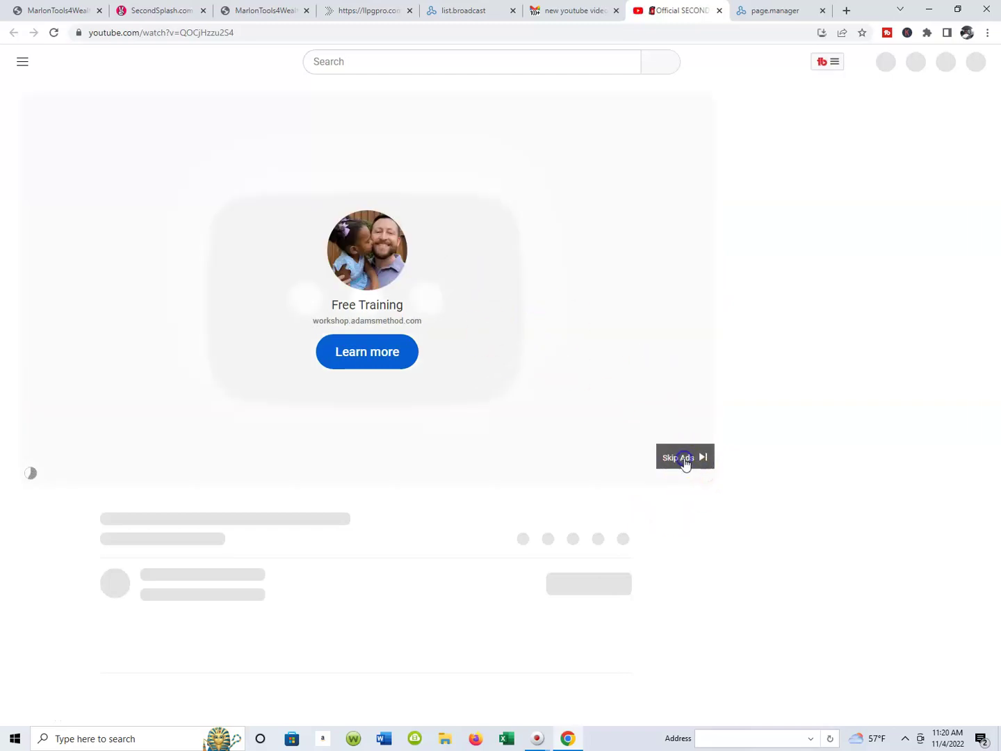
left_click(555, 229)
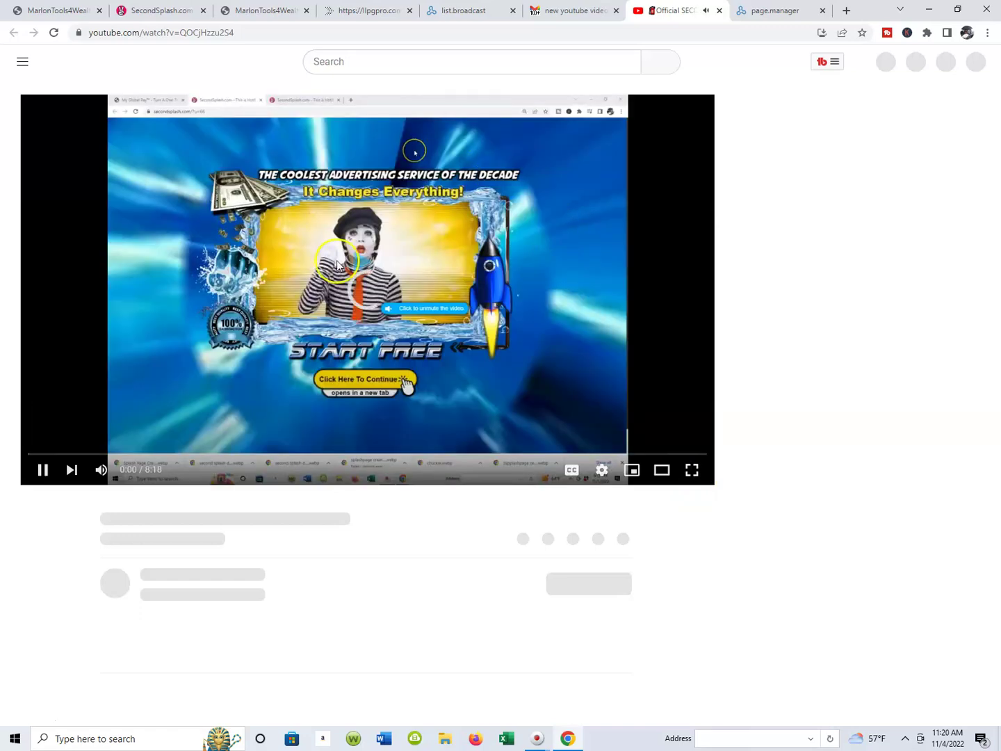
left_click(46, 472)
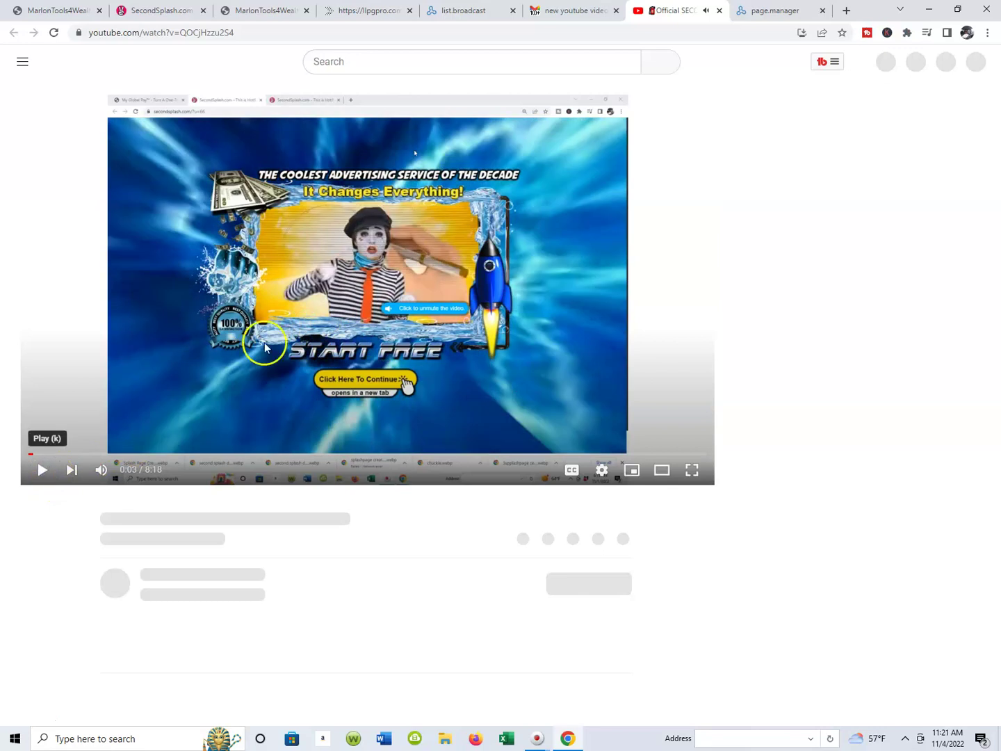
left_click(304, 366)
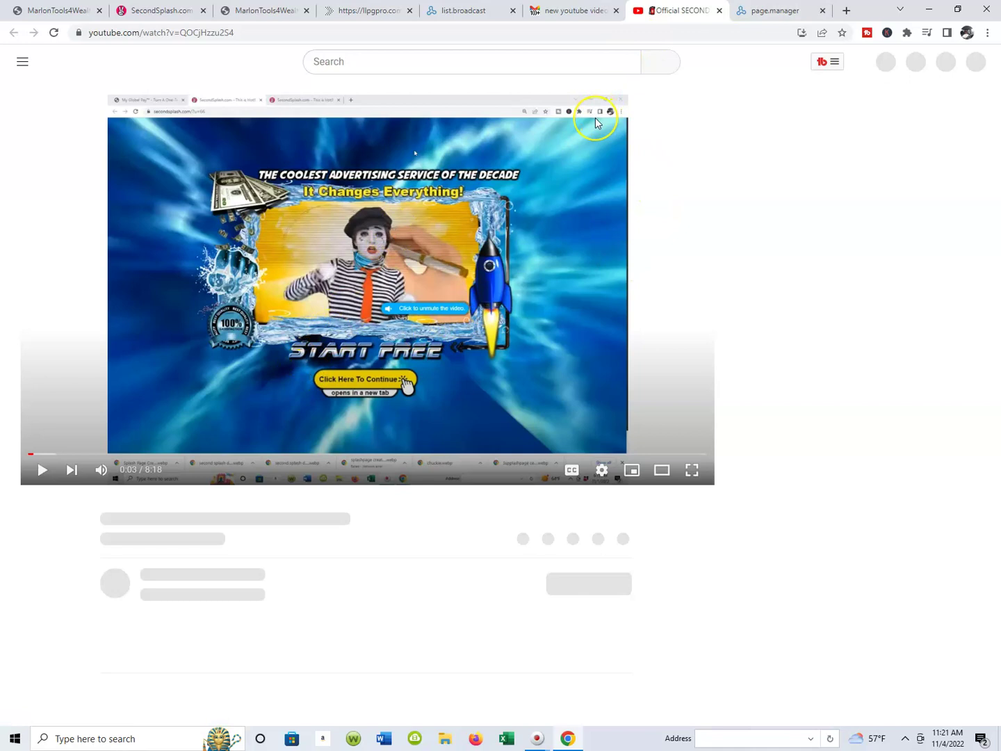
scroll(496, 205, "down", 2)
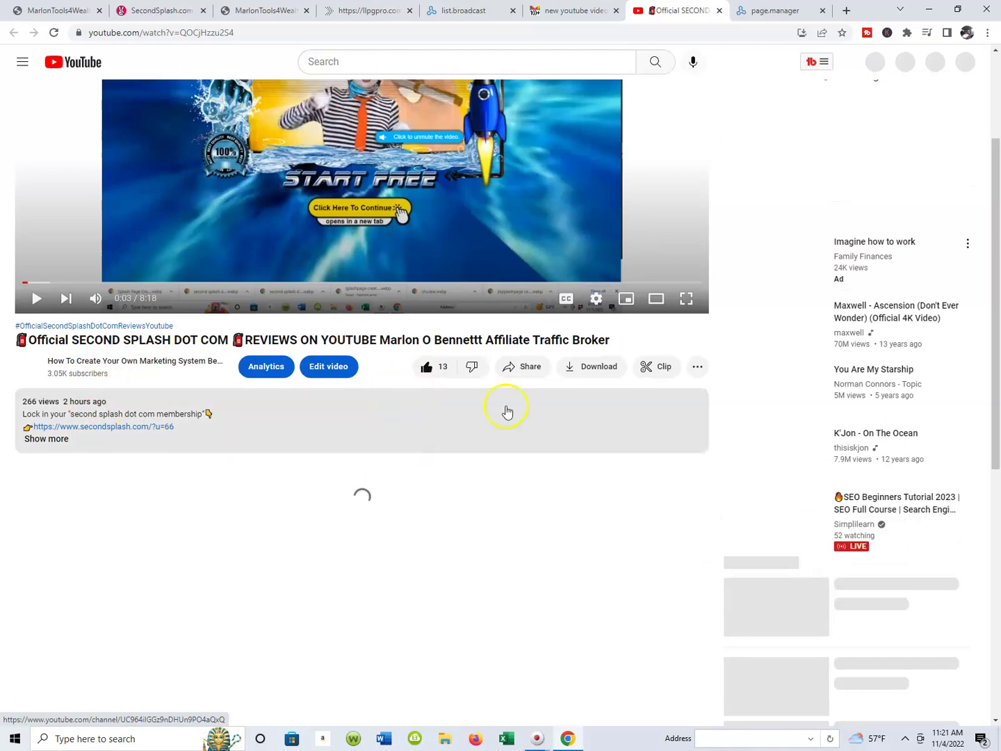
scroll(522, 128, "up", 4)
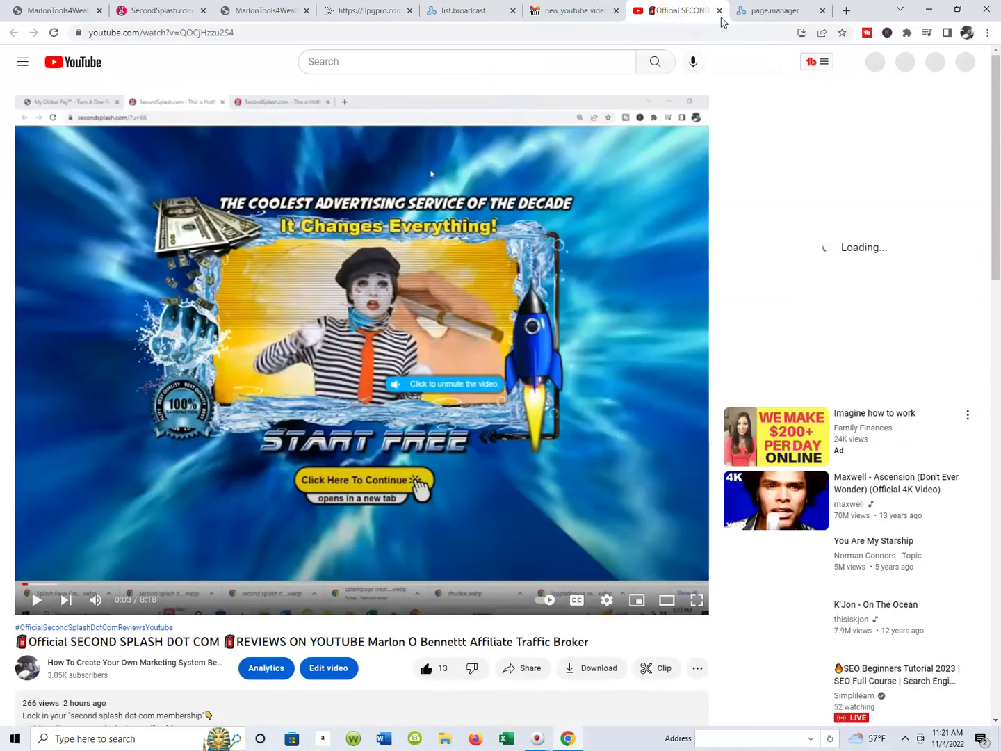
Switch to the LeadsLeap Page Manager to look through the capture page campaigns, then return to the Broadcast Manager
left_click(765, 11)
scroll(450, 163, "up", 6)
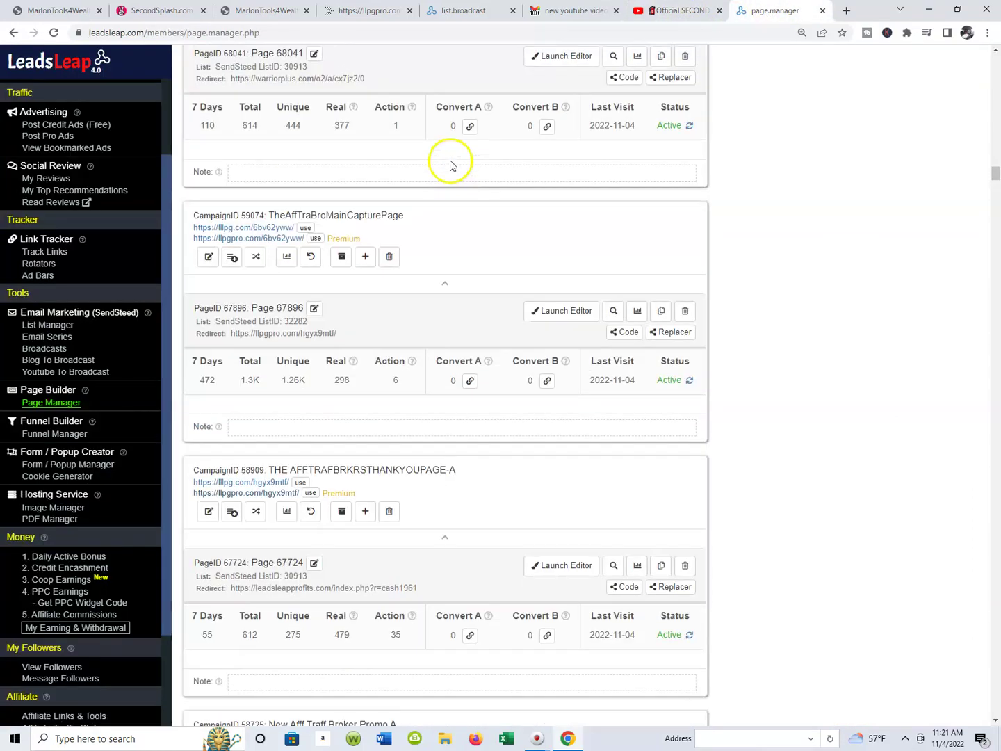
scroll(448, 155, "up", 6)
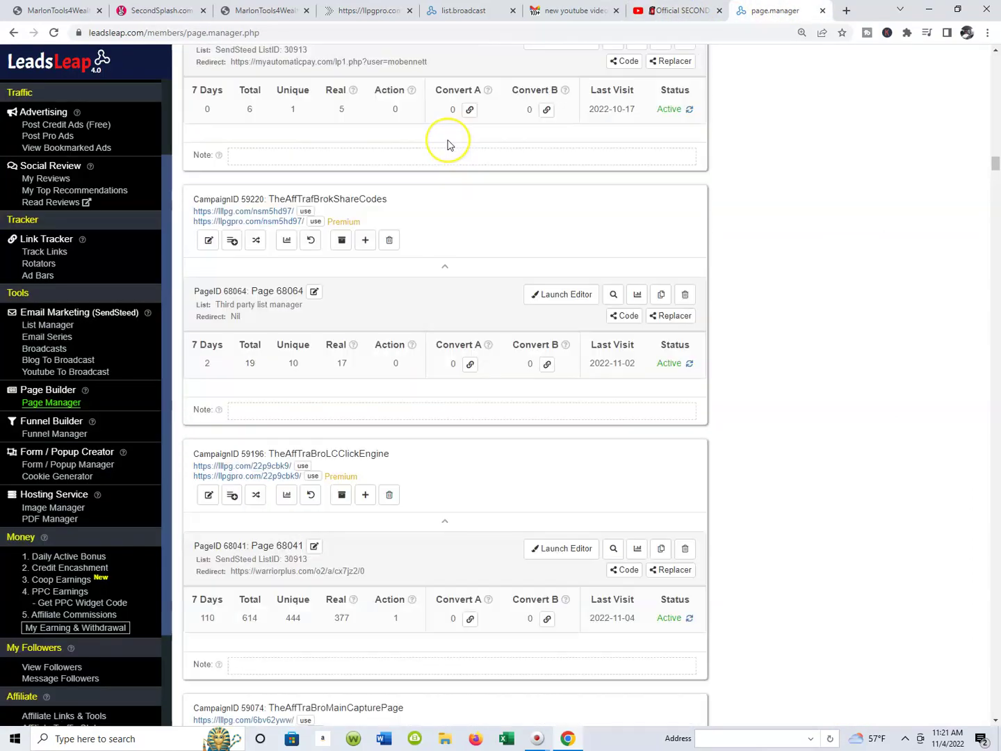
scroll(448, 145, "up", 6)
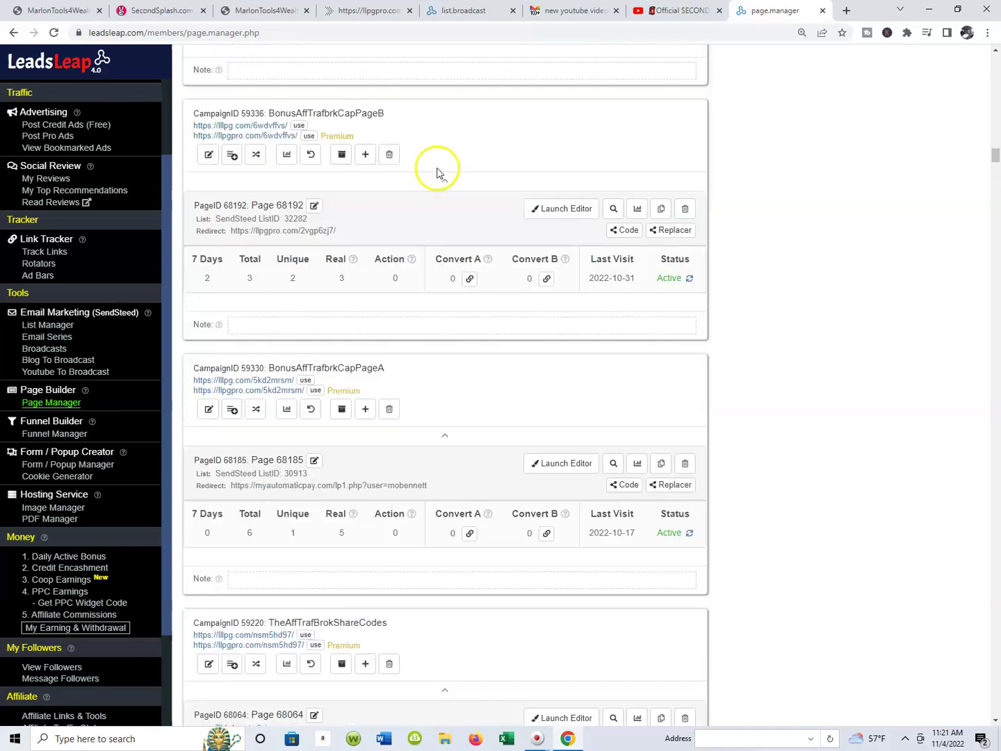
scroll(440, 171, "up", 7)
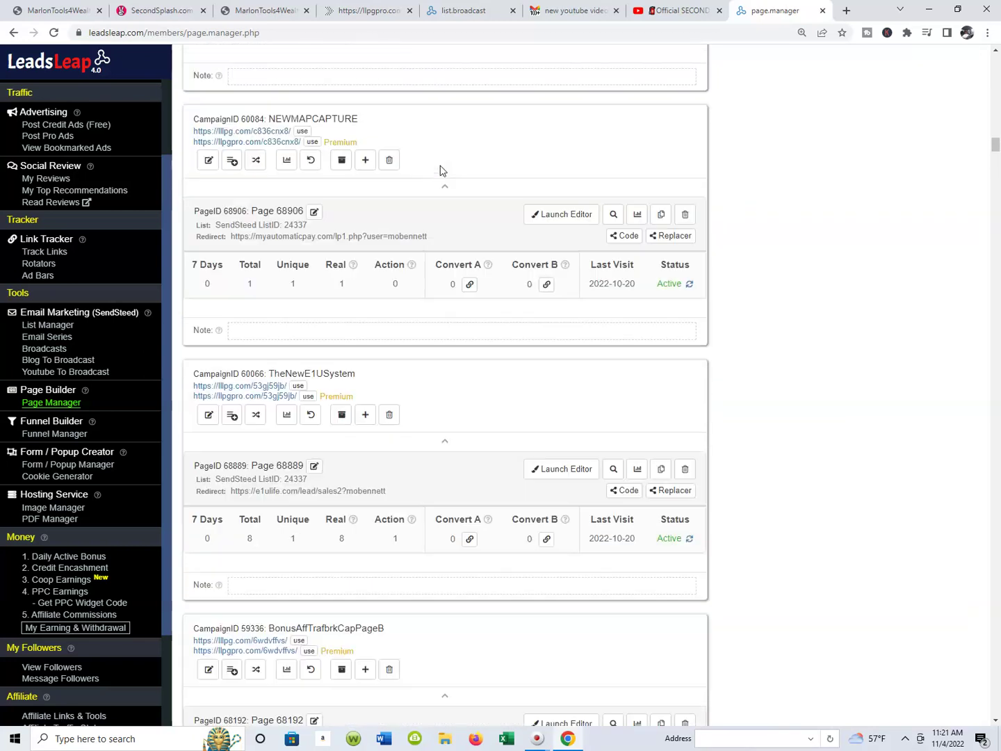
scroll(441, 171, "up", 6)
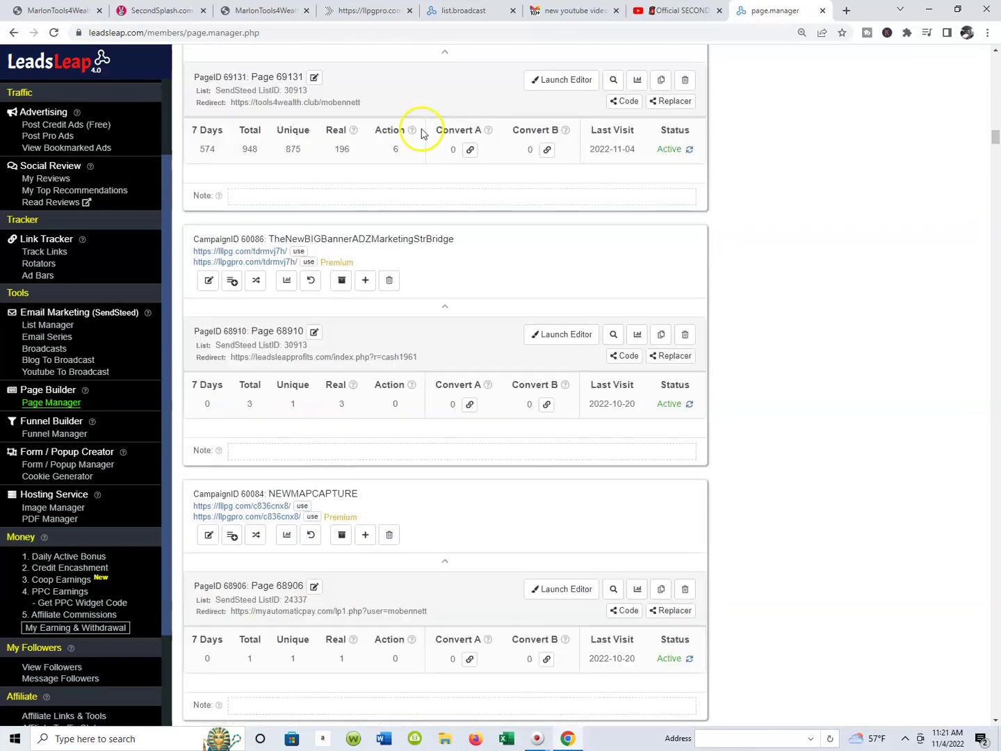
scroll(713, 159, "up", 10)
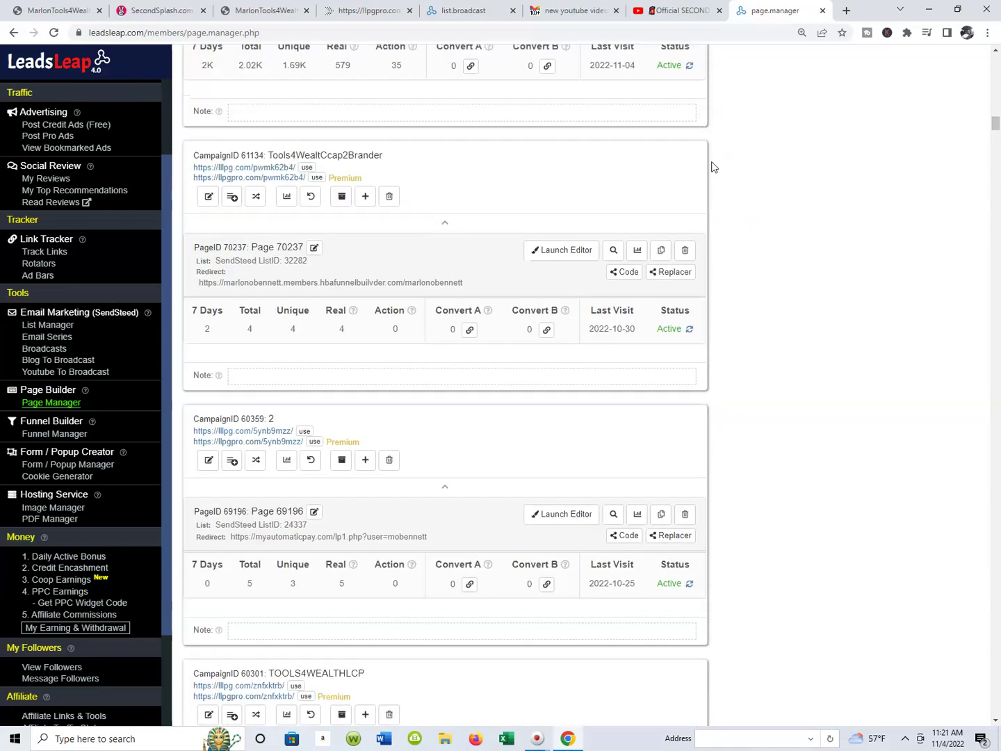
scroll(660, 151, "up", 6)
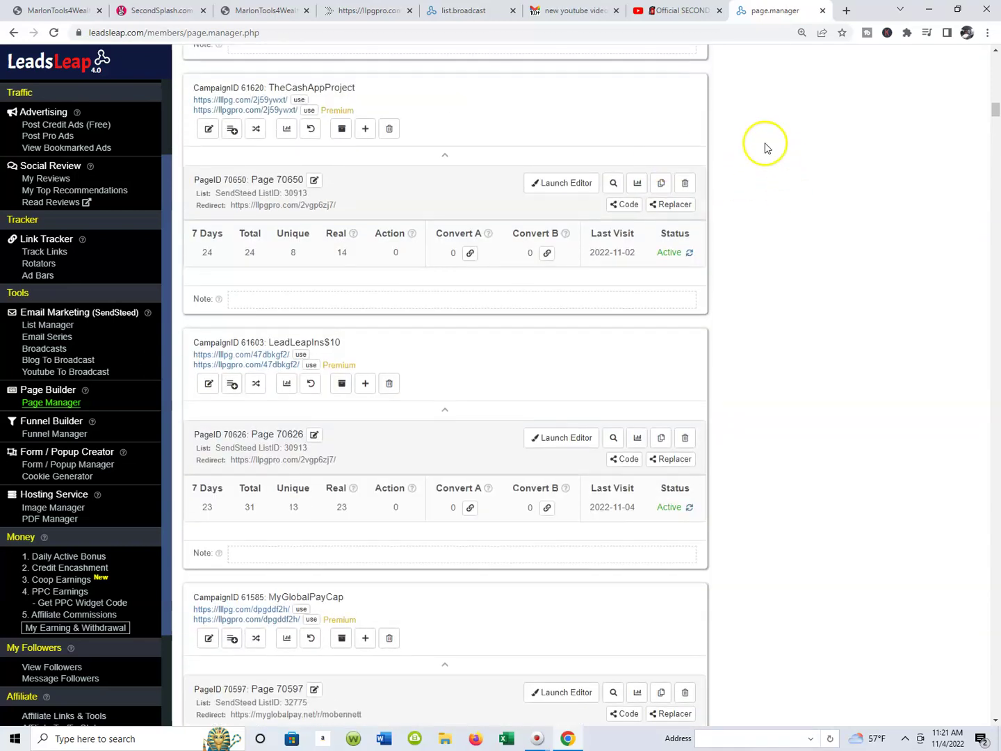
left_click(486, 10)
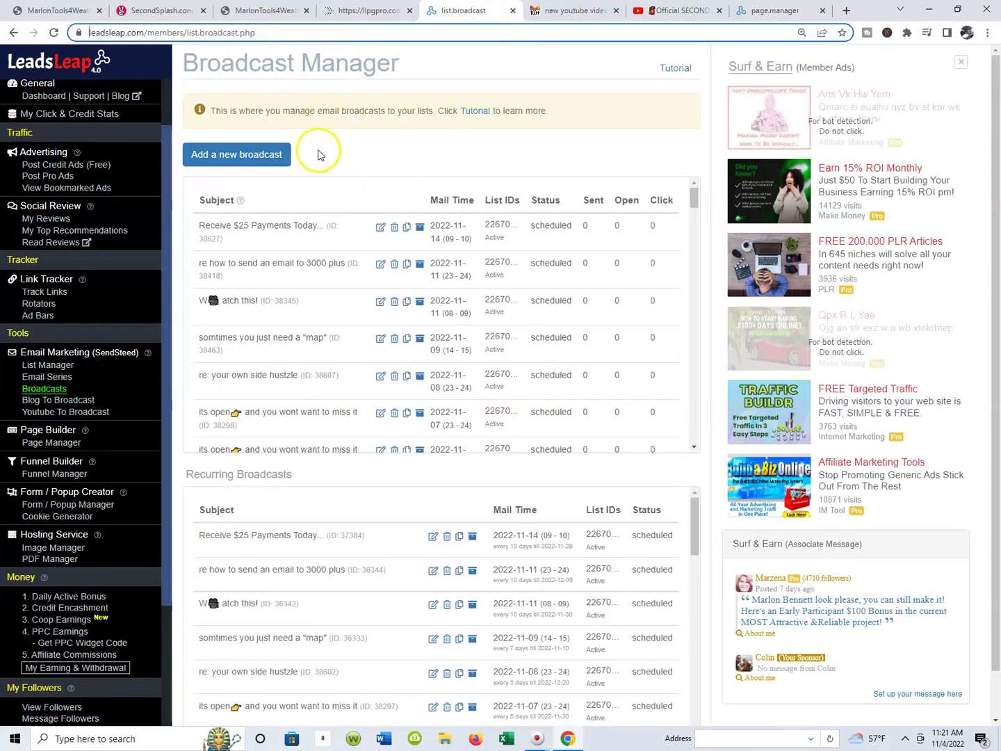
Close the LeadsLeap Page Manager and YouTube video pages in the browser
left_click(765, 11)
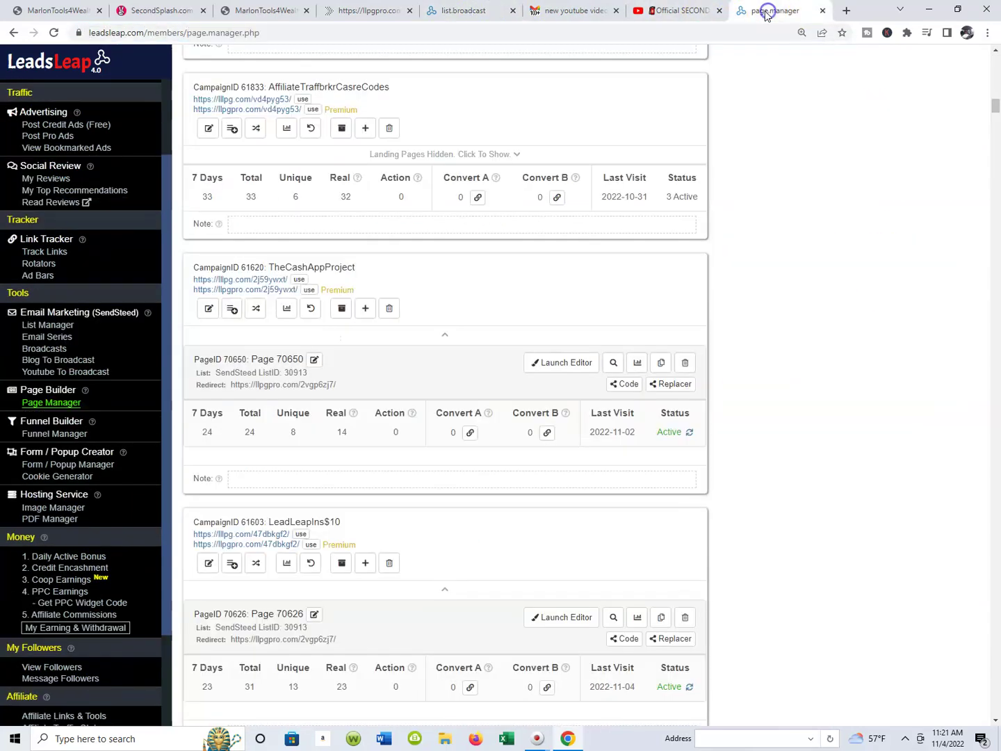
left_click(824, 11)
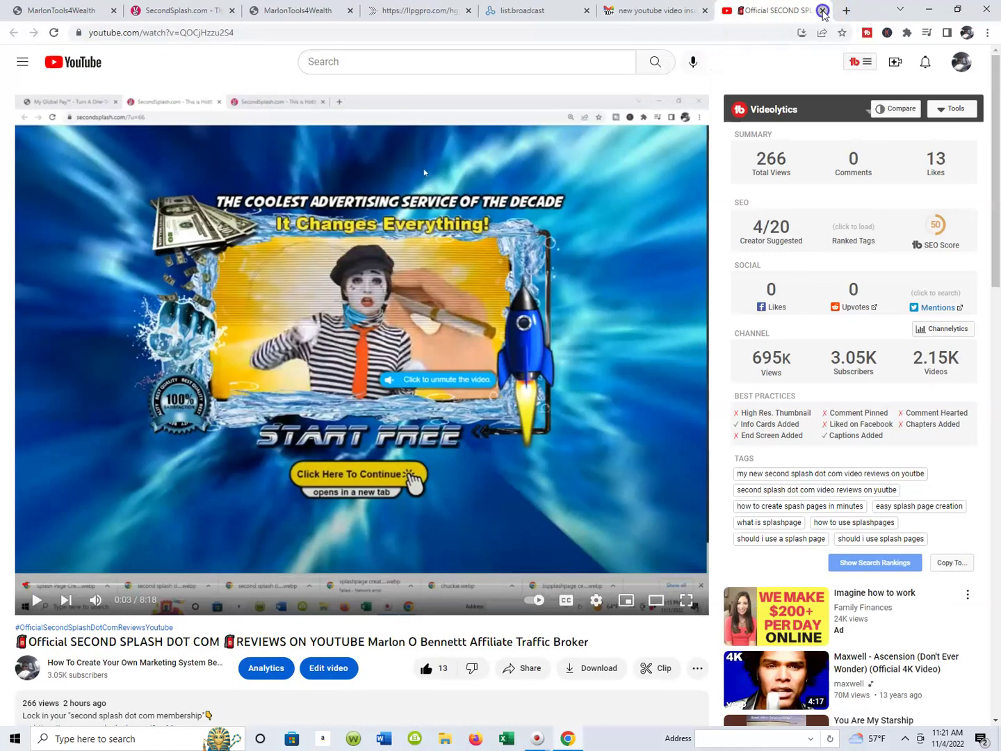
left_click(824, 11)
Copy the subject line "new youtube video inside" from the open email
scroll(603, 224, "up", 3)
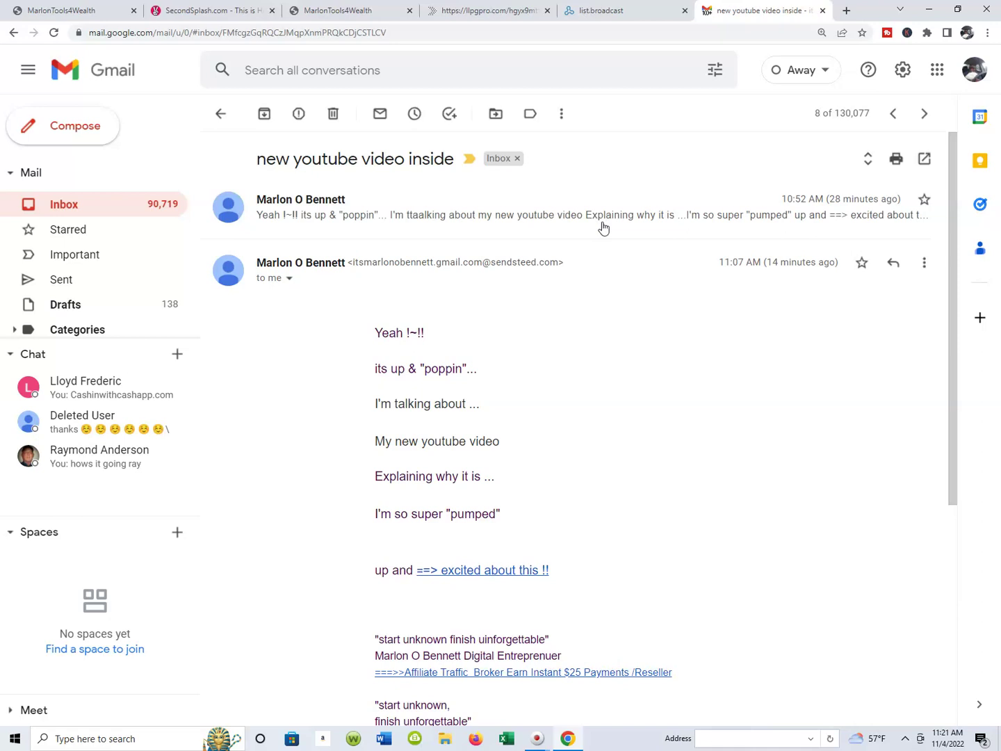
left_click_drag(450, 159, 257, 160)
key("ctrl+c")
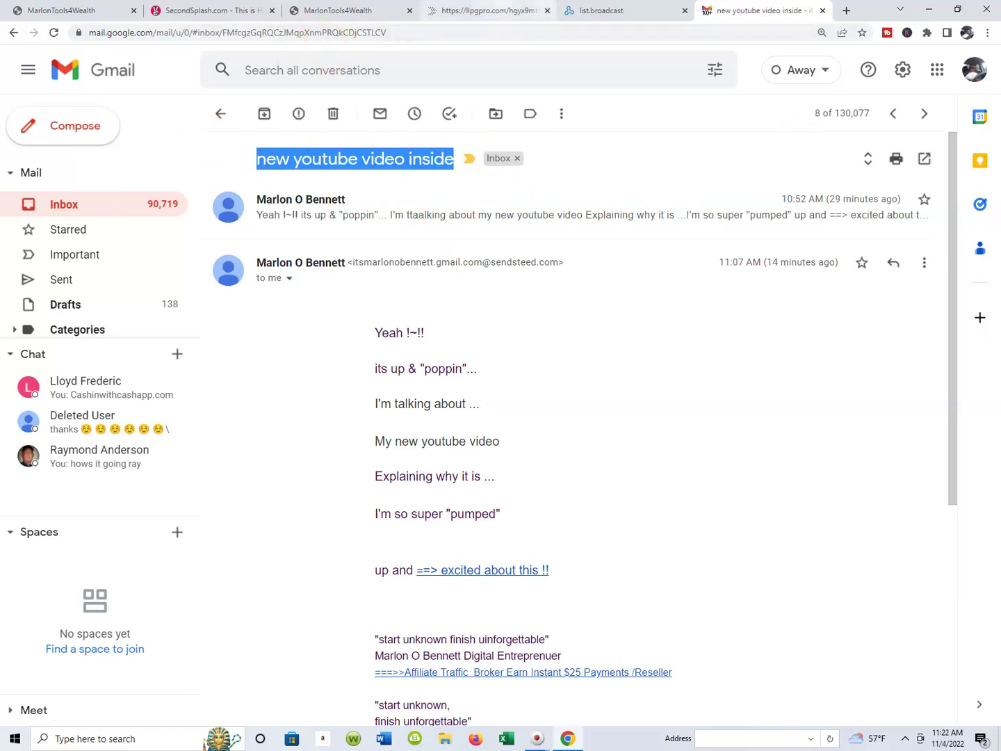
Add a new broadcast in LeadsLeap, paste the copied subject and prefix it with "Re" so it reads "Renew youtube video inside"
mouse_move(596, 15)
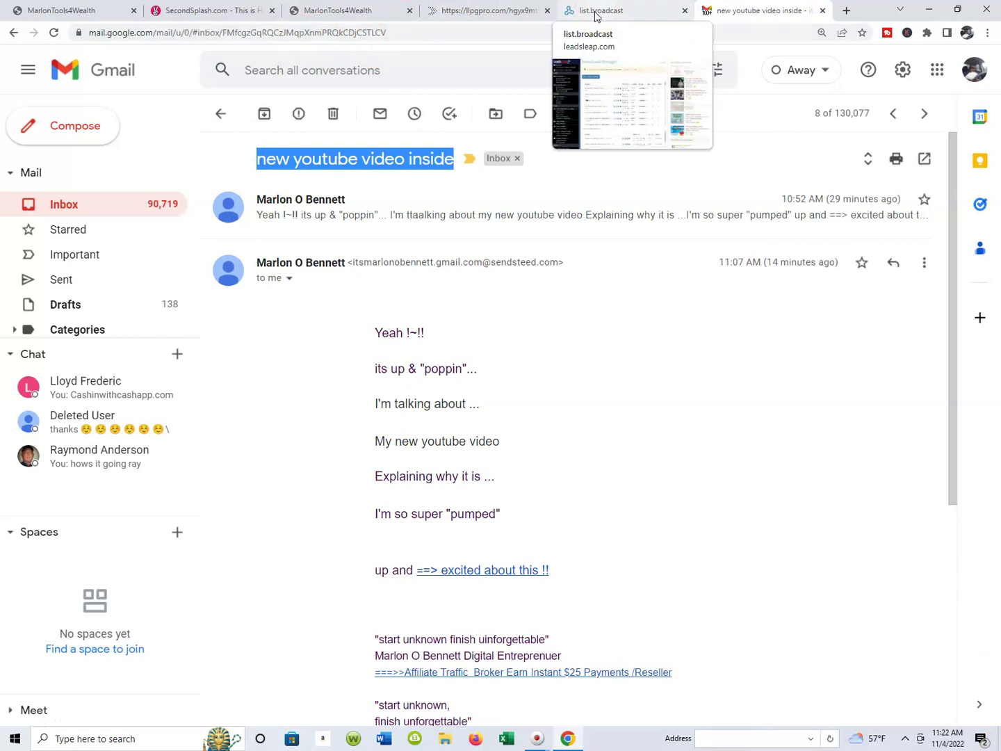
left_click(597, 12)
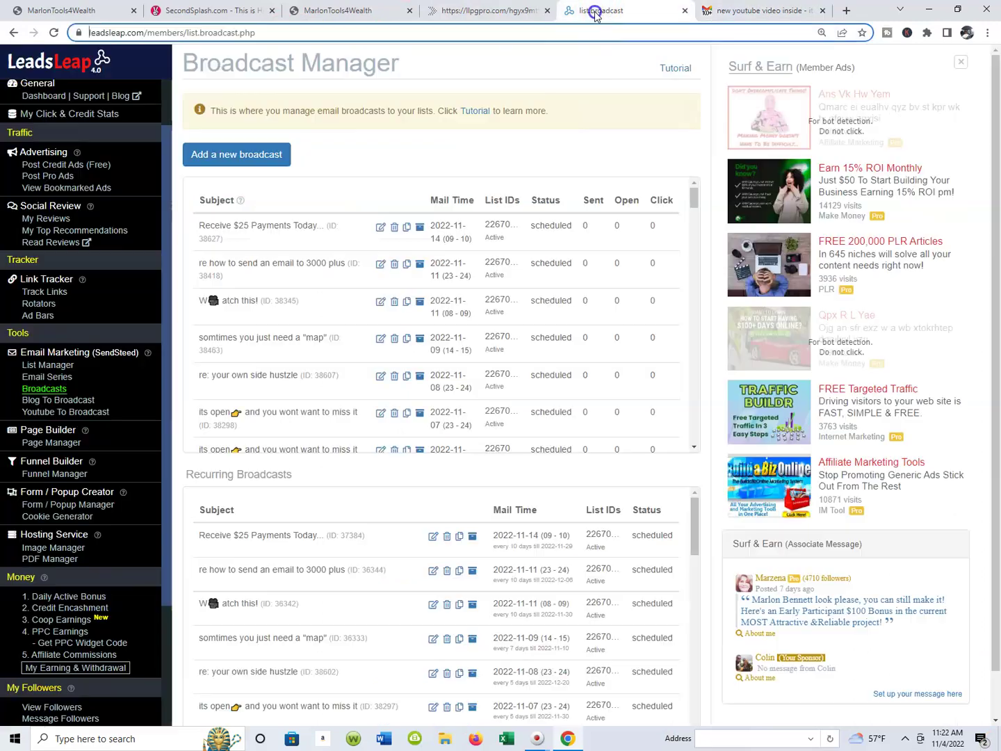
left_click(234, 159)
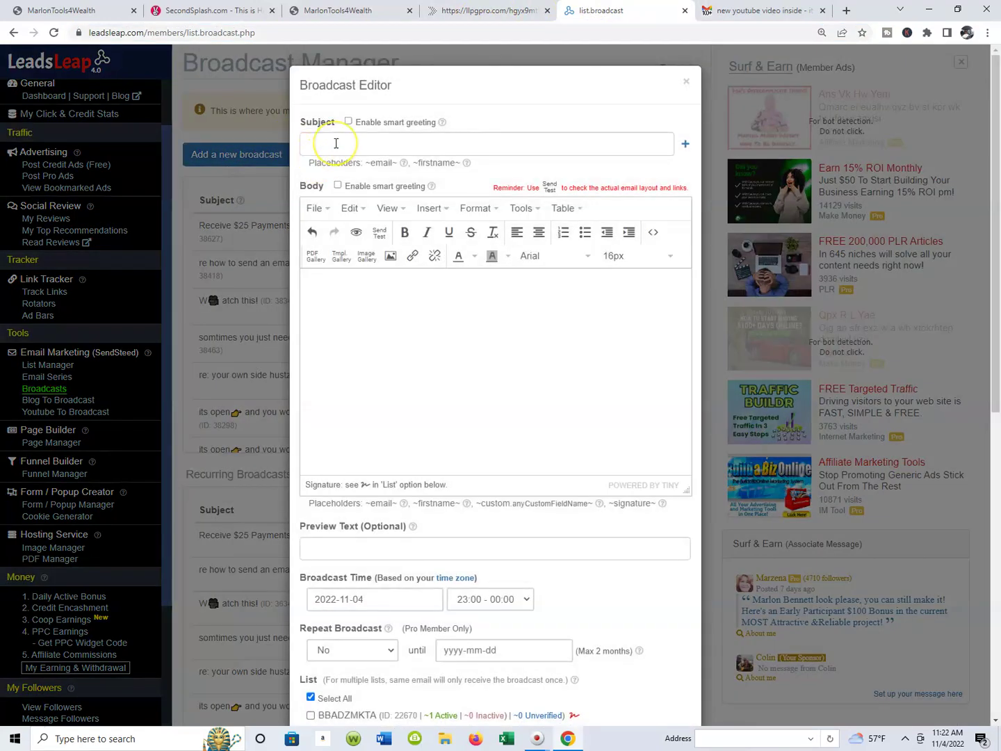
right_click(336, 143)
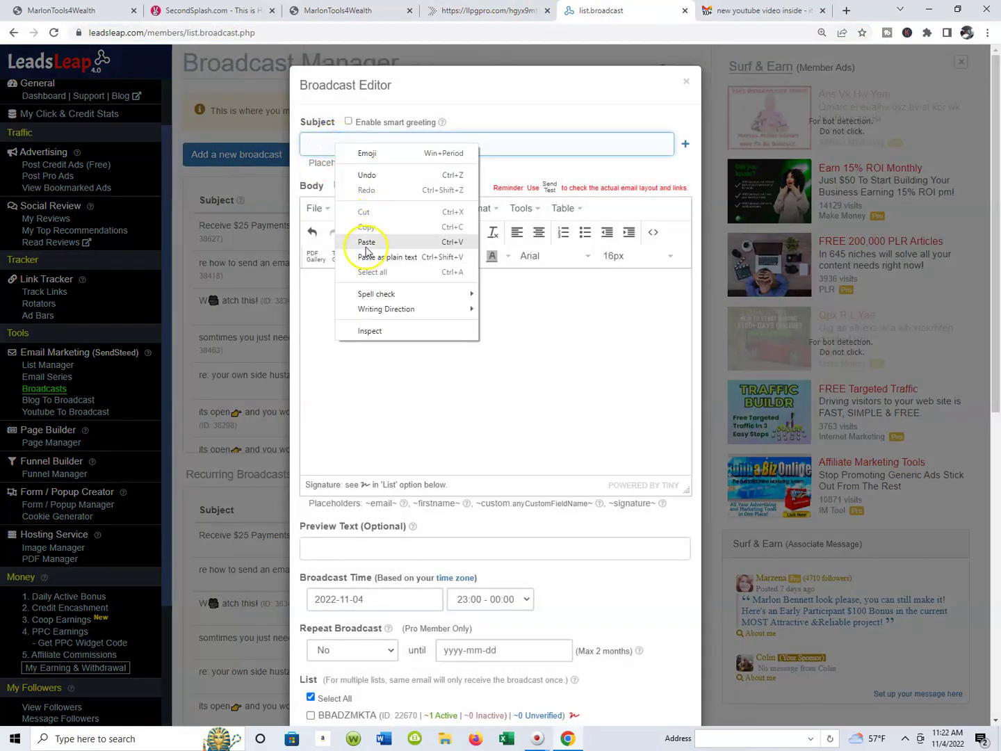
left_click(365, 241)
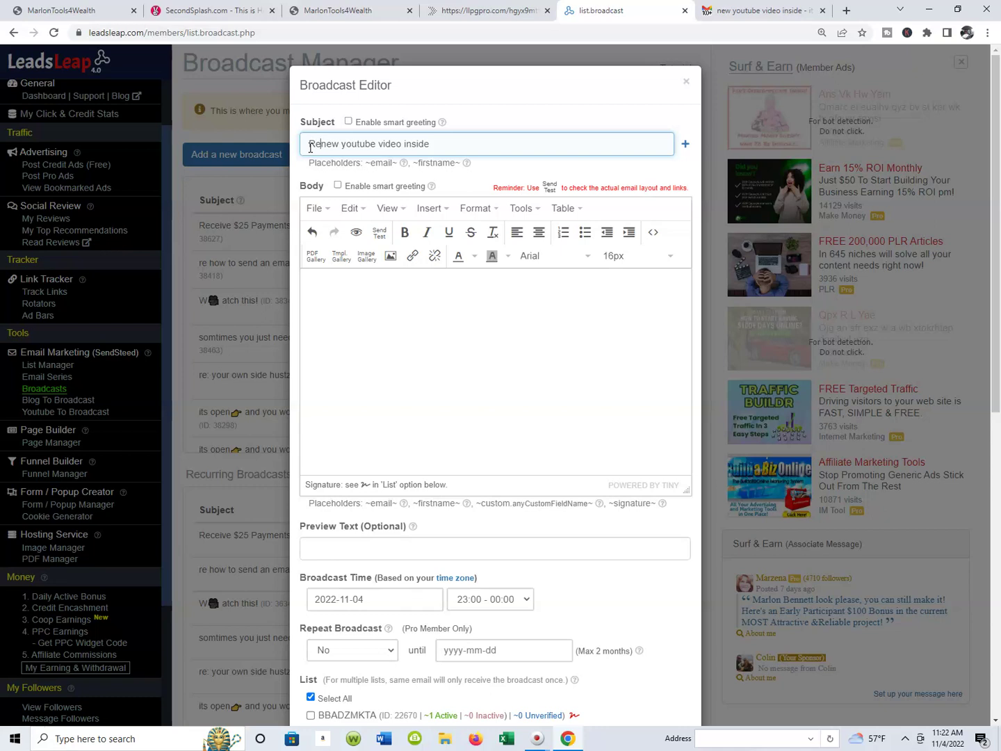
left_click(322, 166)
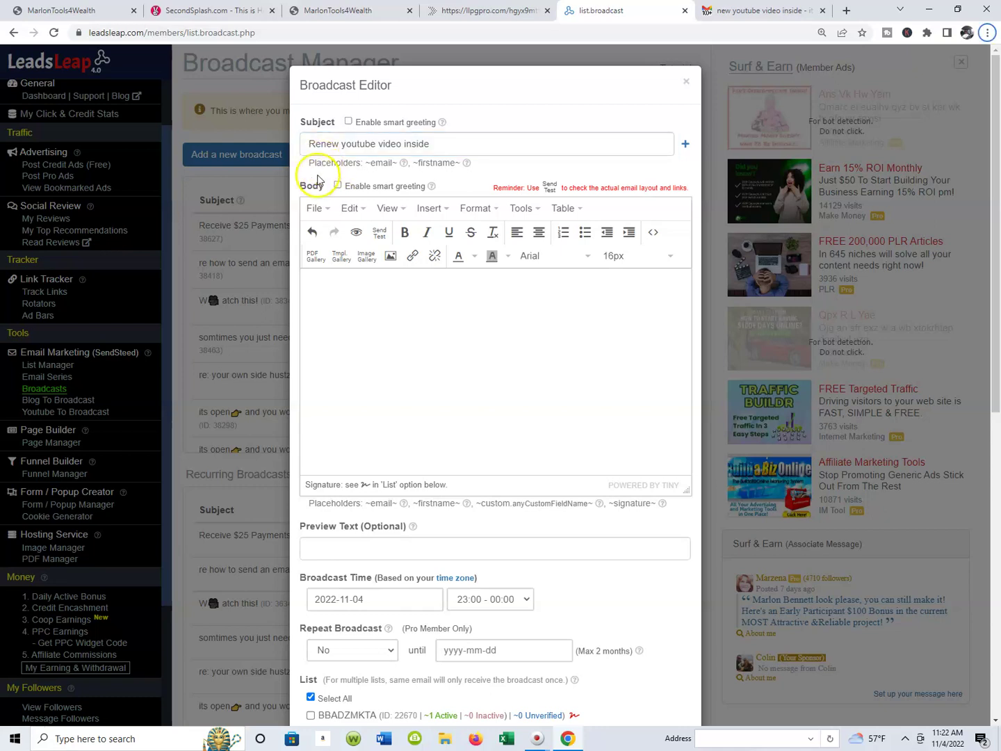
Change the broadcast subject to read "Re-did you seer the new youtube video inside"
key("alt+f")
left_click(317, 148)
left_click(319, 147)
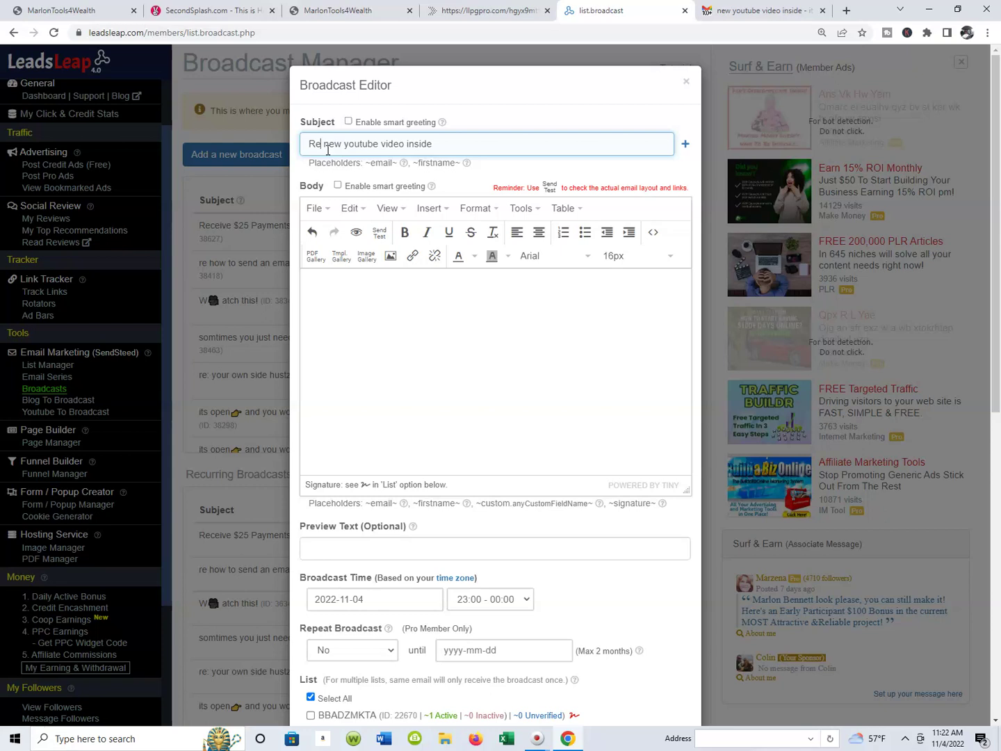
type("-did you s")
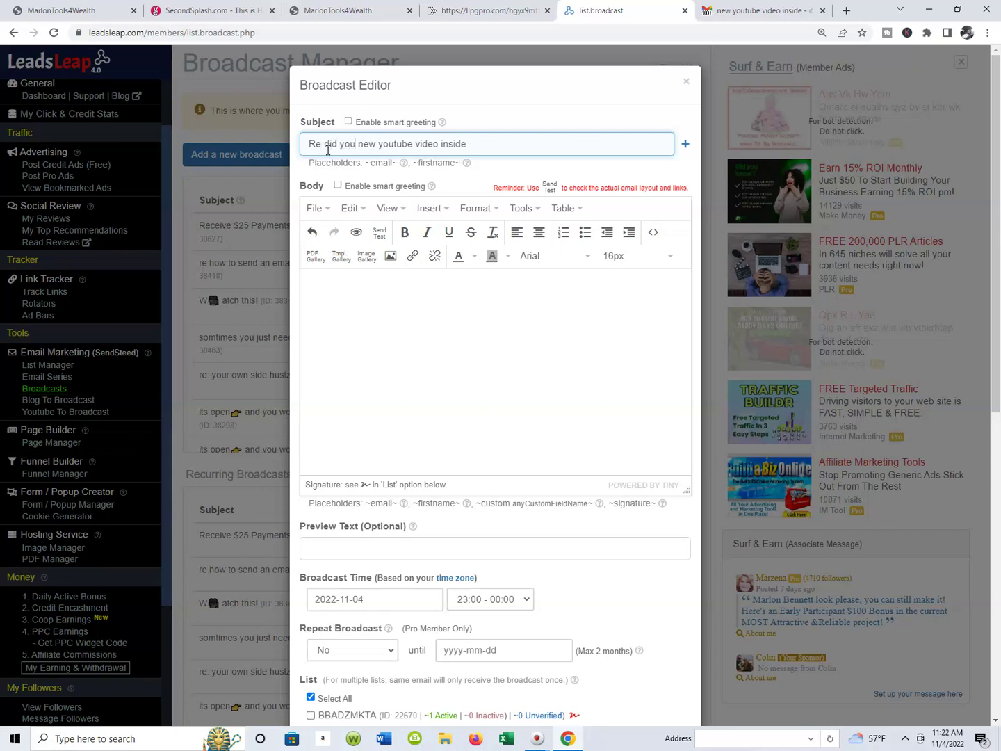
type("een")
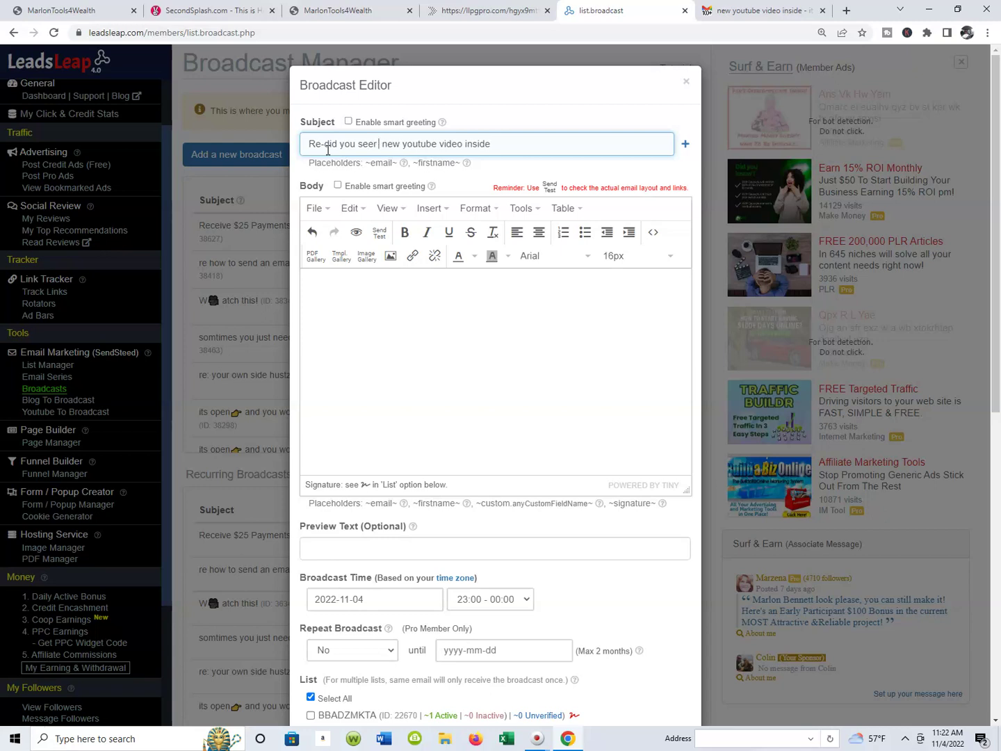
type(" the")
Switch to the open Gmail message and copy its body from "Yeah !~!!" through the Affiliate Traffic Broker link
left_click(473, 335)
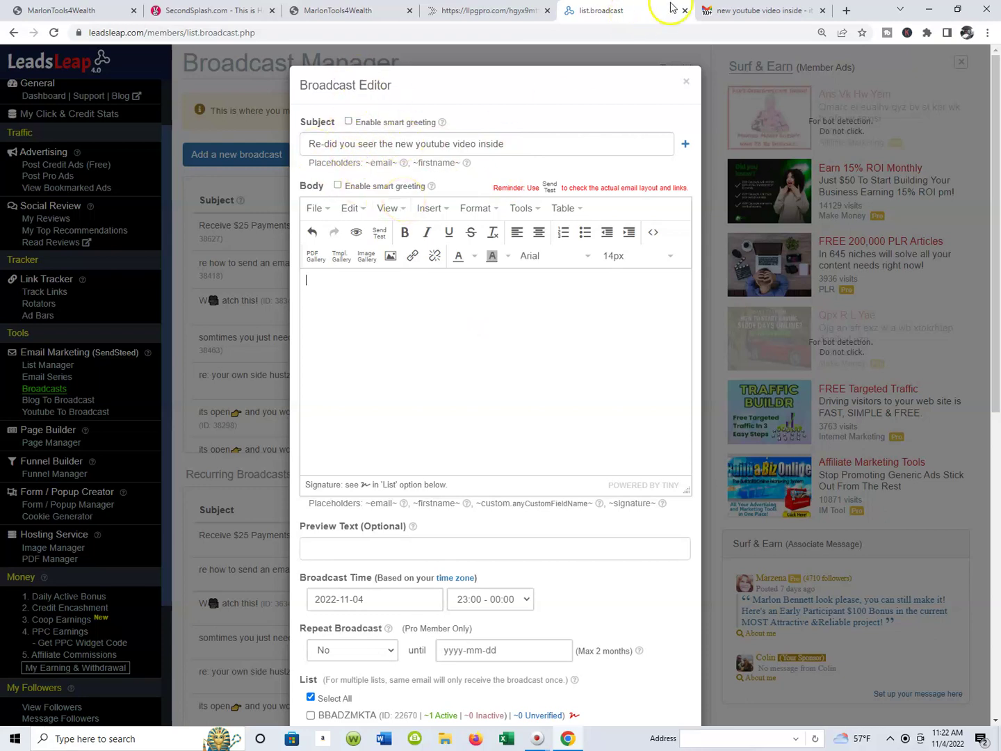
left_click(728, 13)
scroll(469, 385, "down", 2)
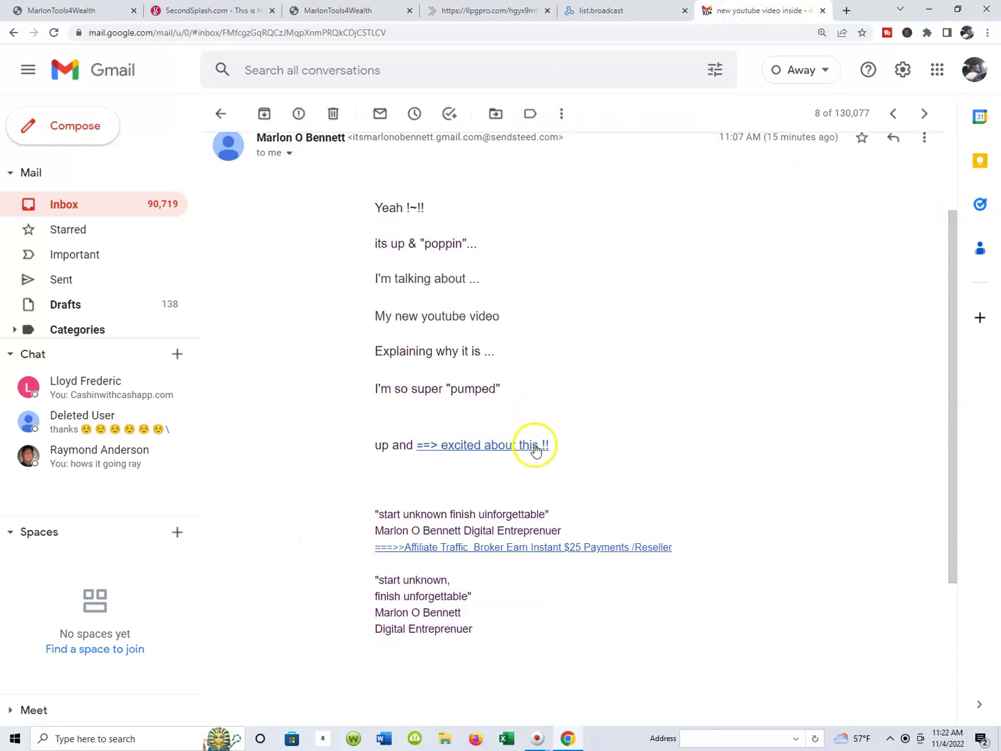
mouse_move(702, 560)
left_mouse_down()
mouse_move(557, 348)
mouse_move(369, 186)
left_mouse_up()
key("ctrl+c")
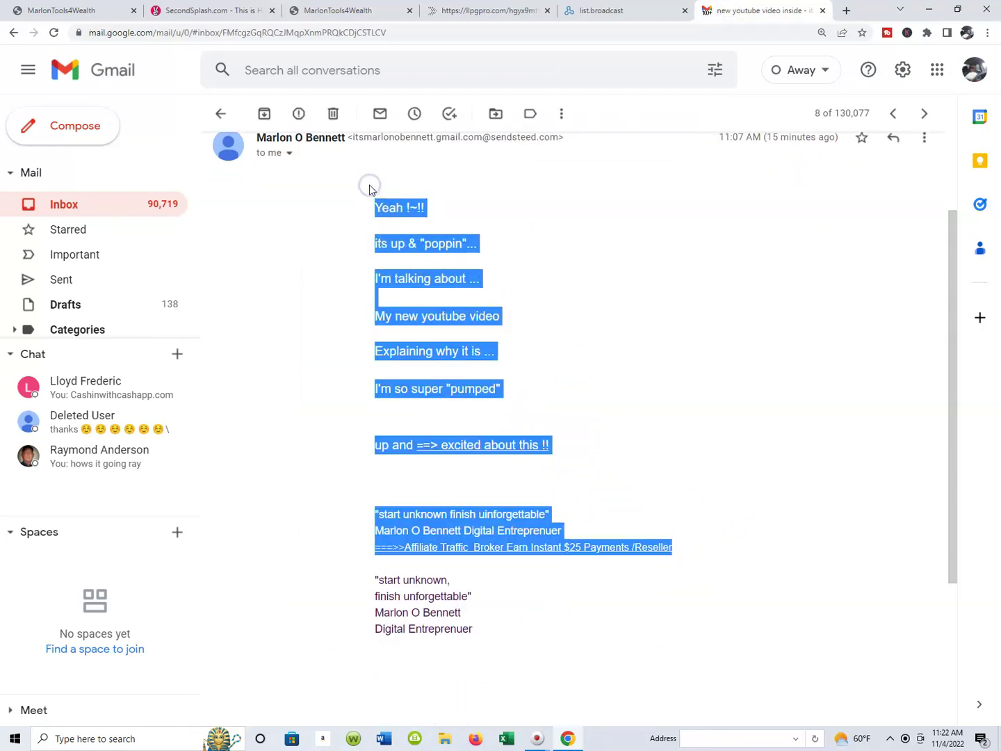
Paste the copied message into the LeadsLeap broadcast body and replace its opening line with "I sent it earlier"
left_click(614, 10)
left_click(418, 292)
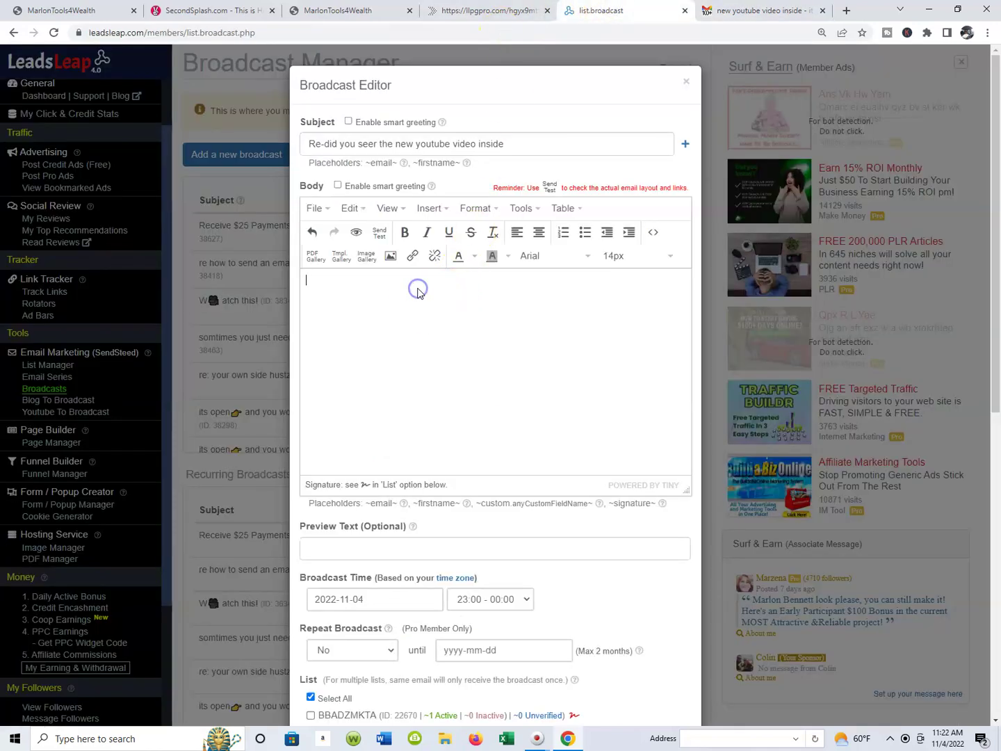
key("ctrl+v")
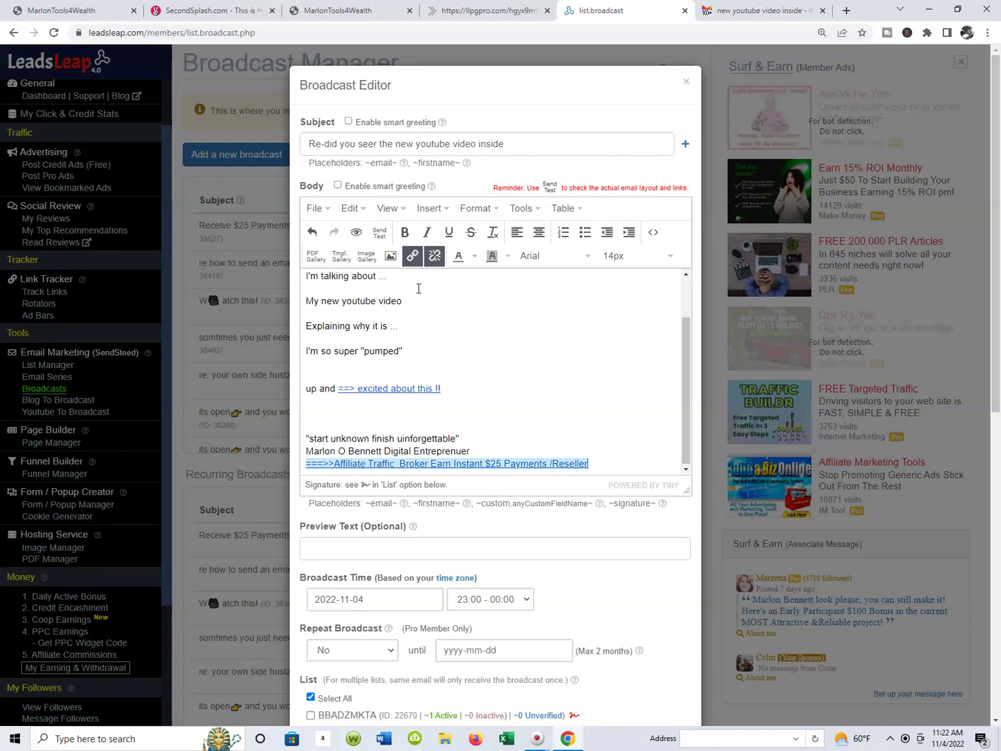
scroll(425, 397, "up", 2)
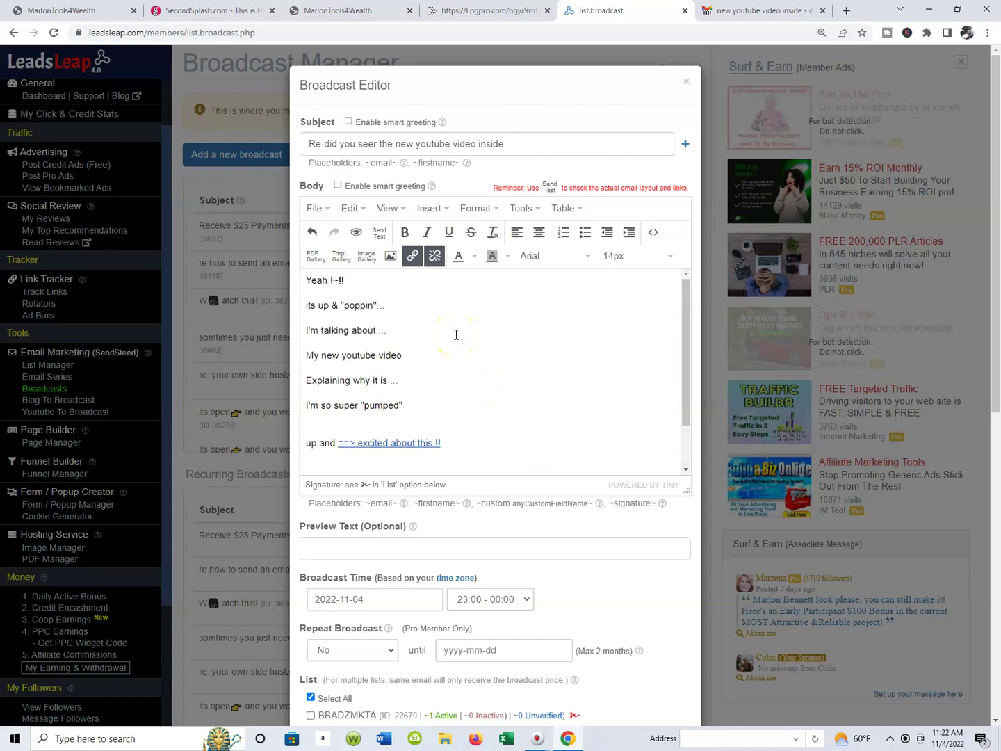
left_click(346, 281)
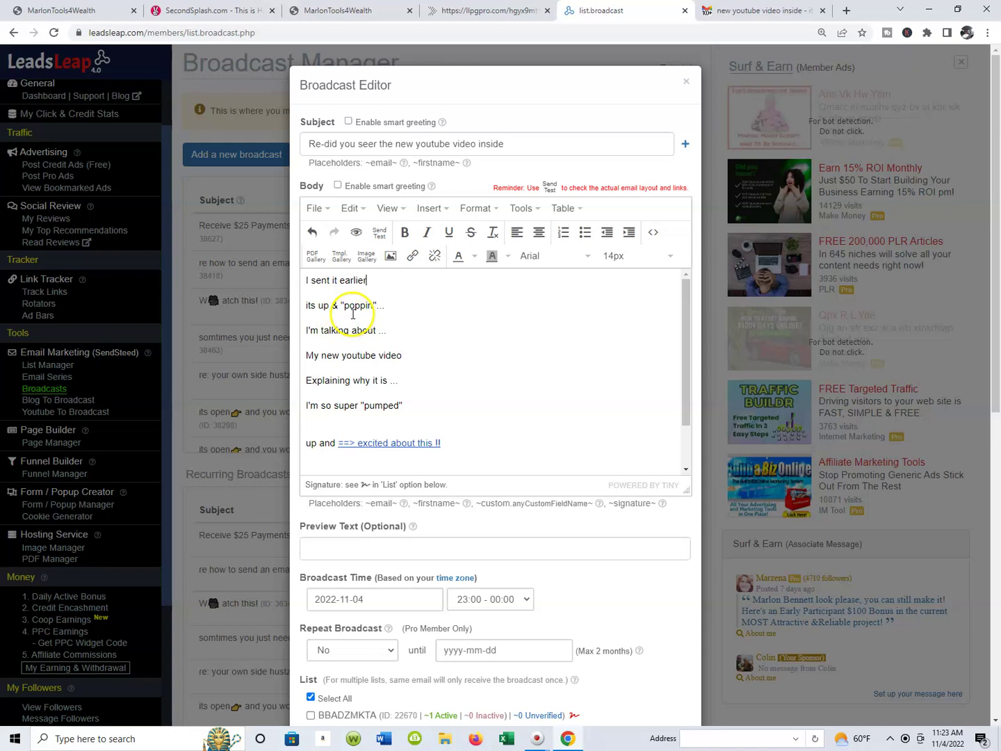
Open the link settings for the "==> excited about this !!" text in the body and clear its URL
scroll(356, 334, "down", 2)
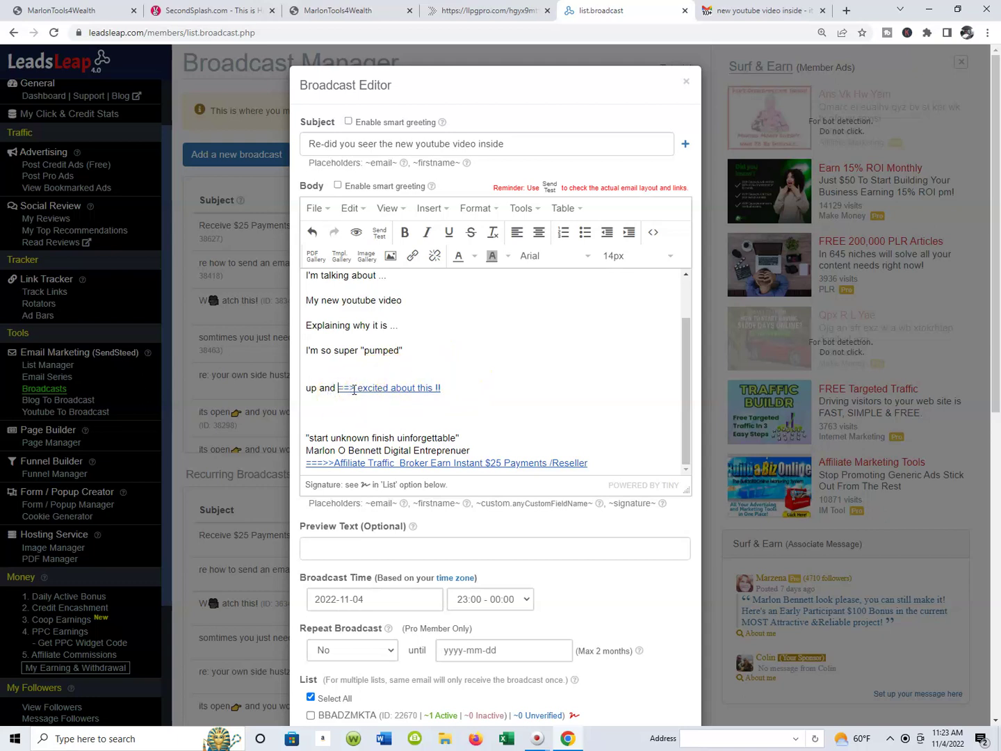
left_click_drag(341, 391, 452, 390)
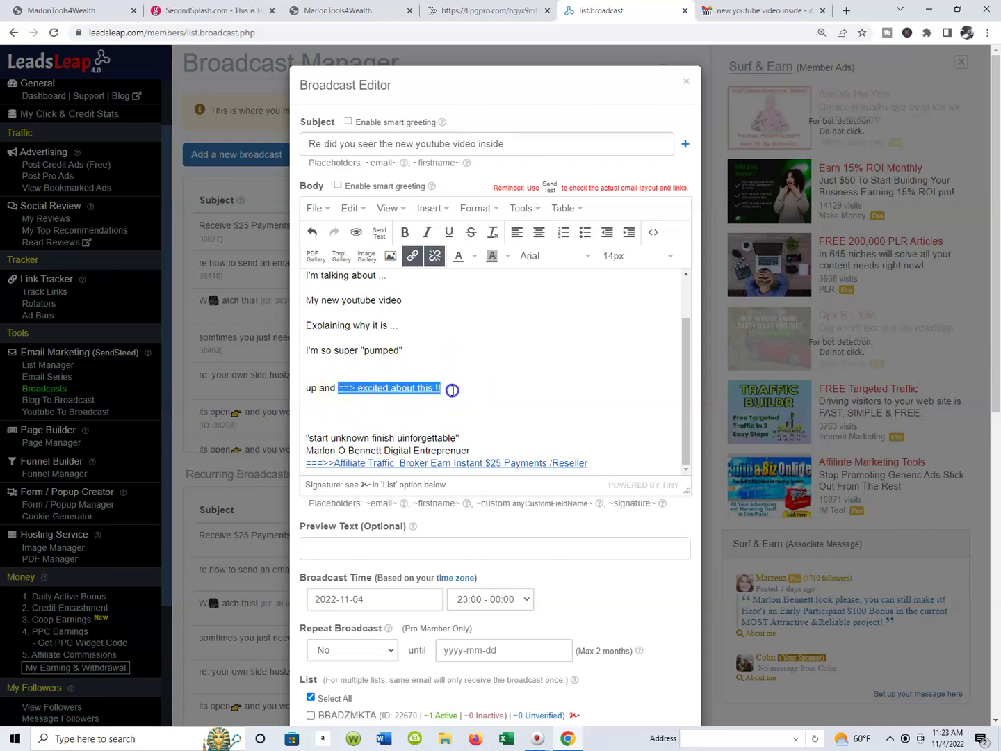
left_click(453, 390)
left_click(350, 387)
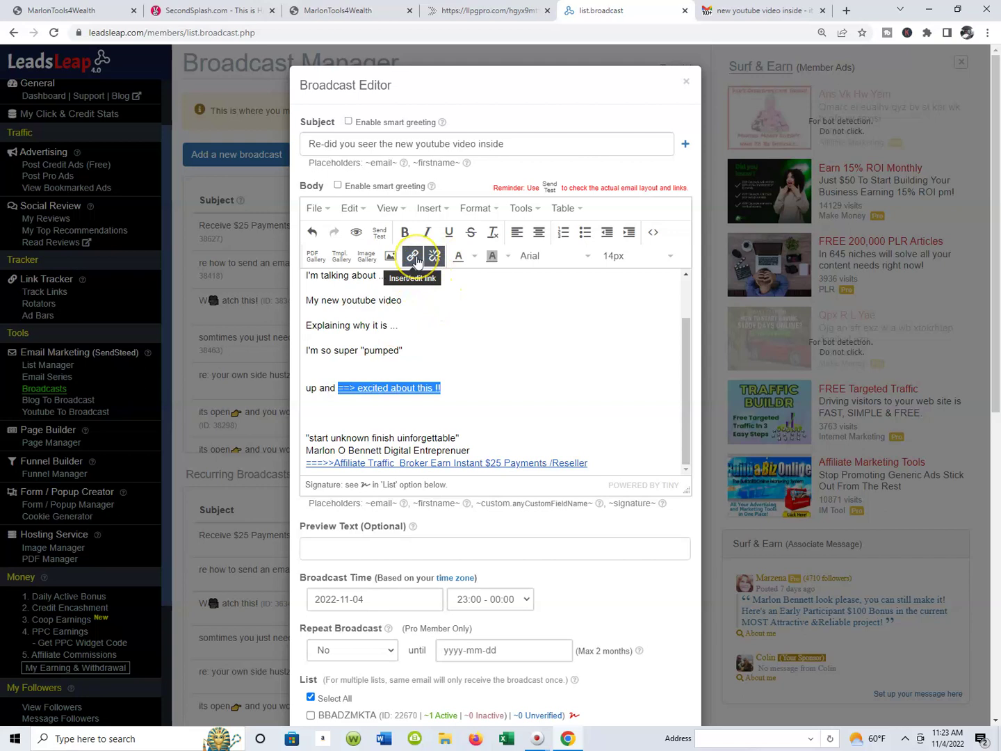
left_click(414, 257)
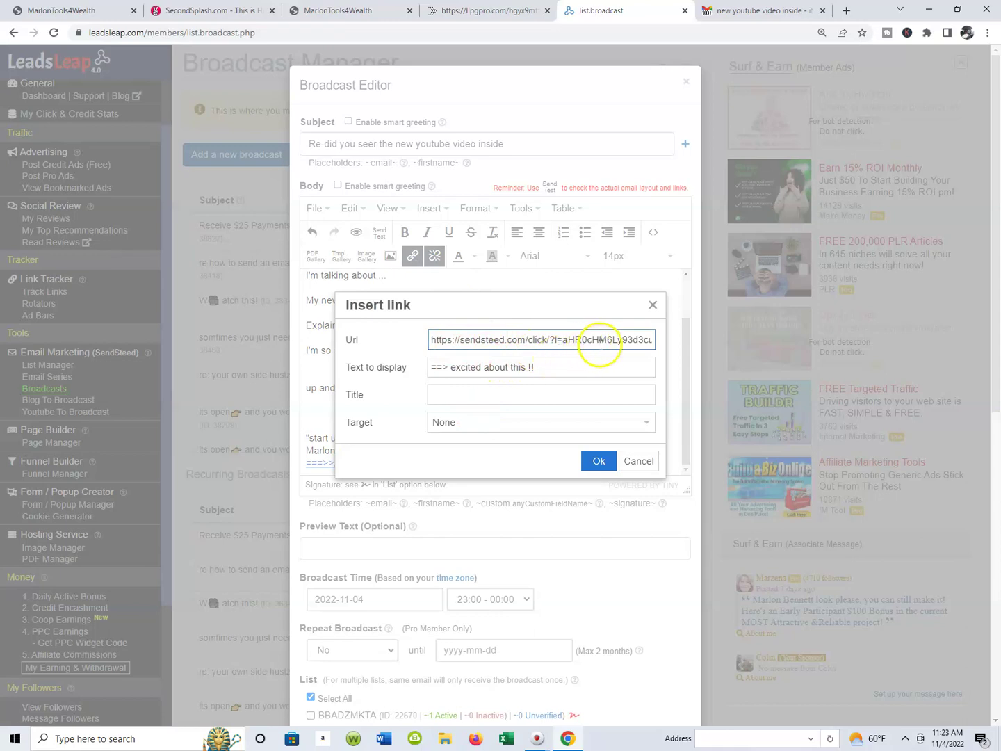
triple_click(534, 340)
key("BackSpace")
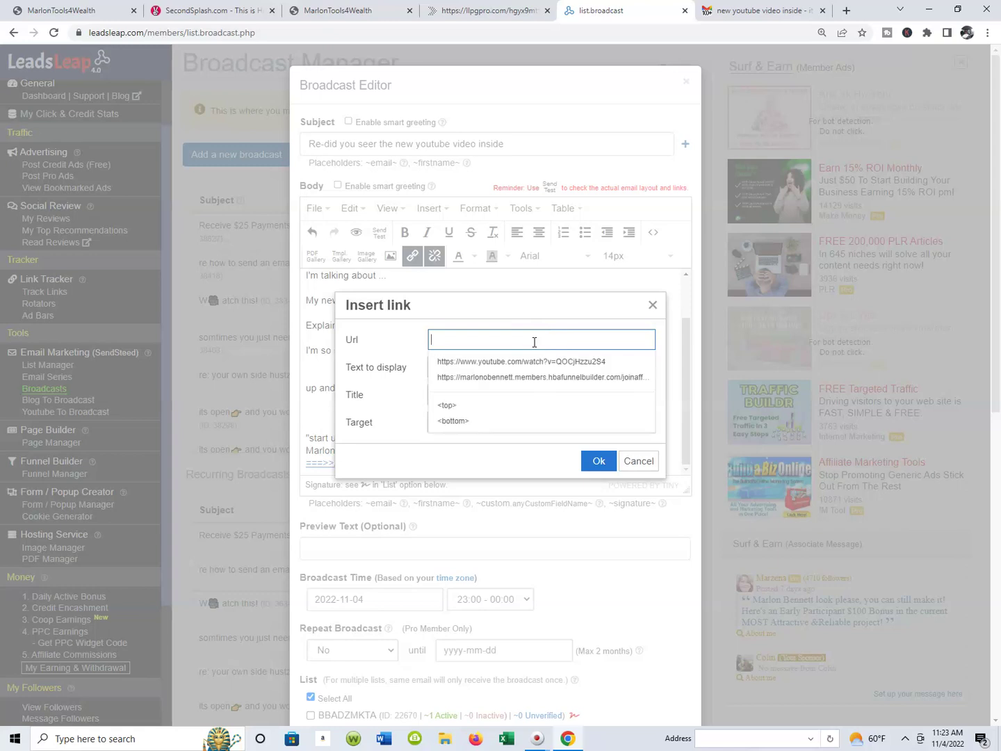
Follow the "==> excited about this !!" link in the Gmail message and copy the address of the YouTube video page
left_click(737, 12)
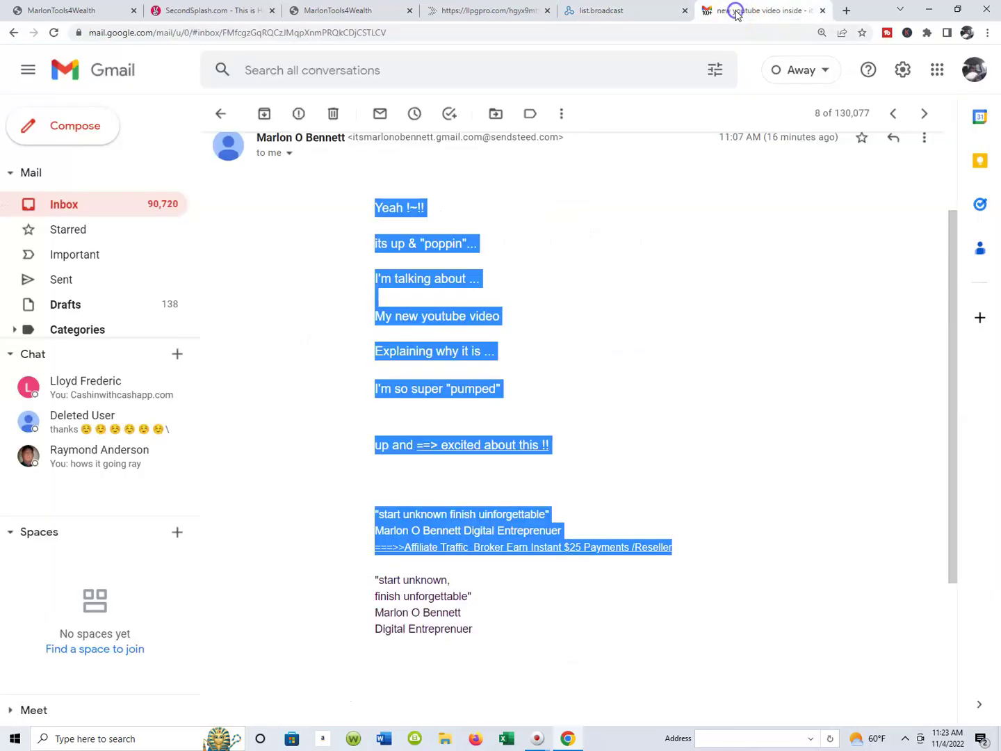
left_click(503, 12)
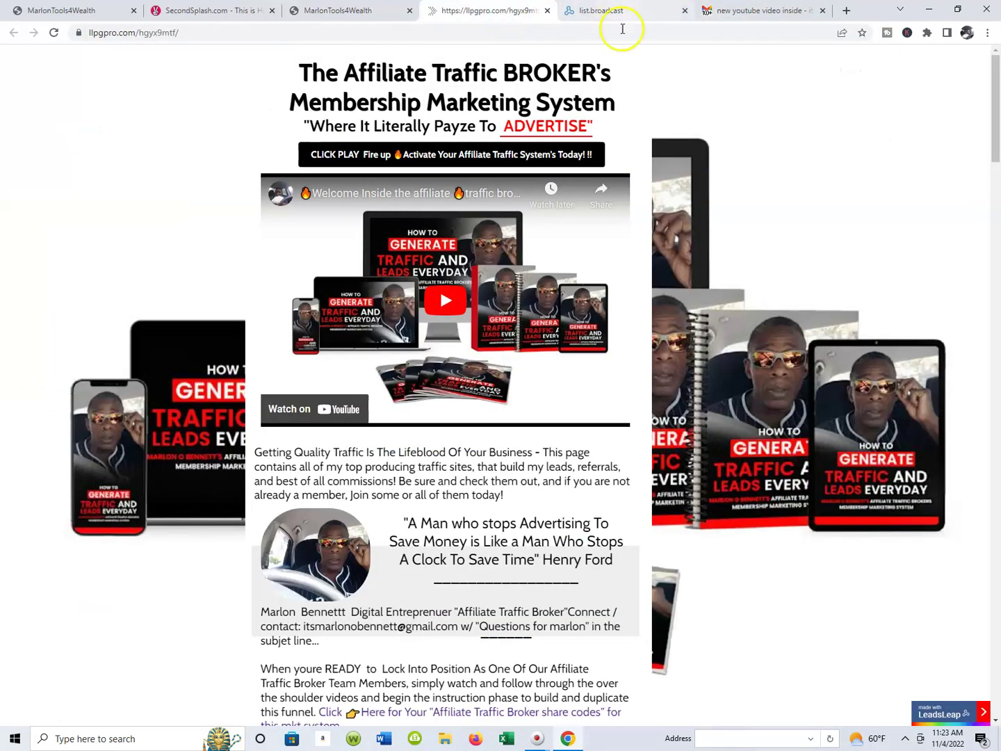
left_click(639, 12)
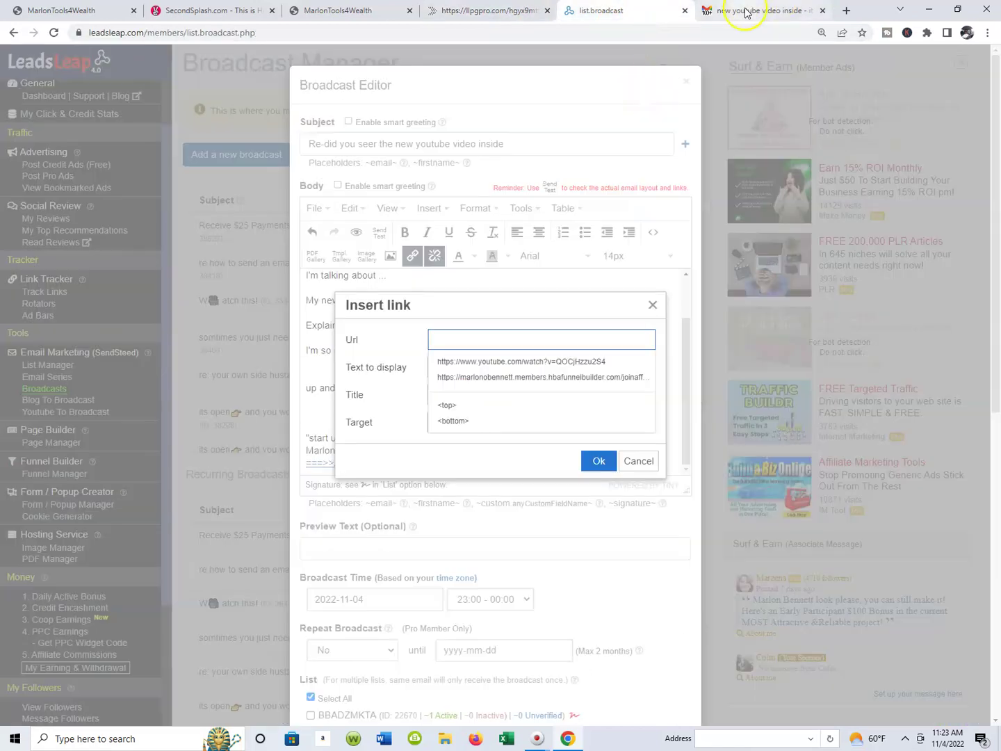
left_click(745, 9)
left_click(654, 425)
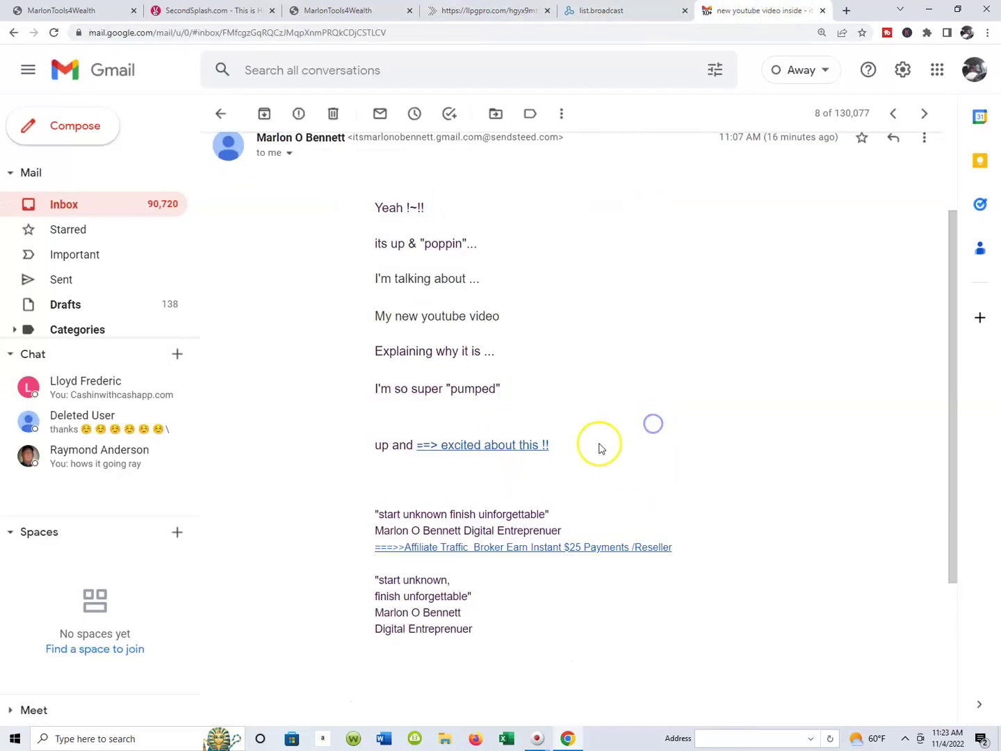
left_click(517, 450)
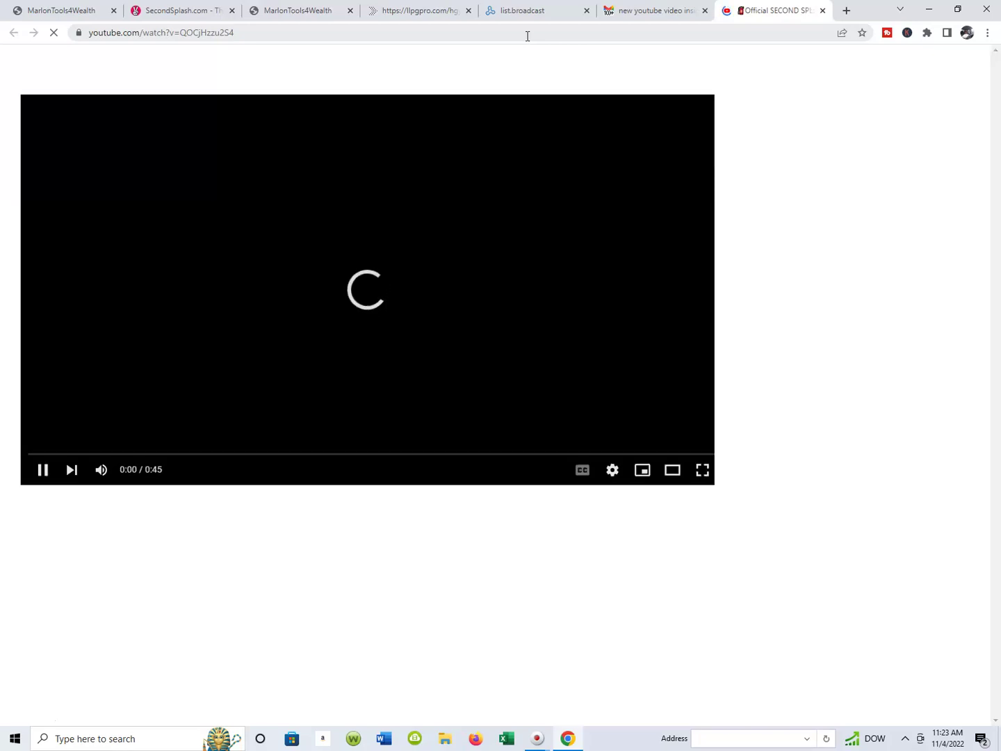
left_click(528, 35)
key("ctrl+c")
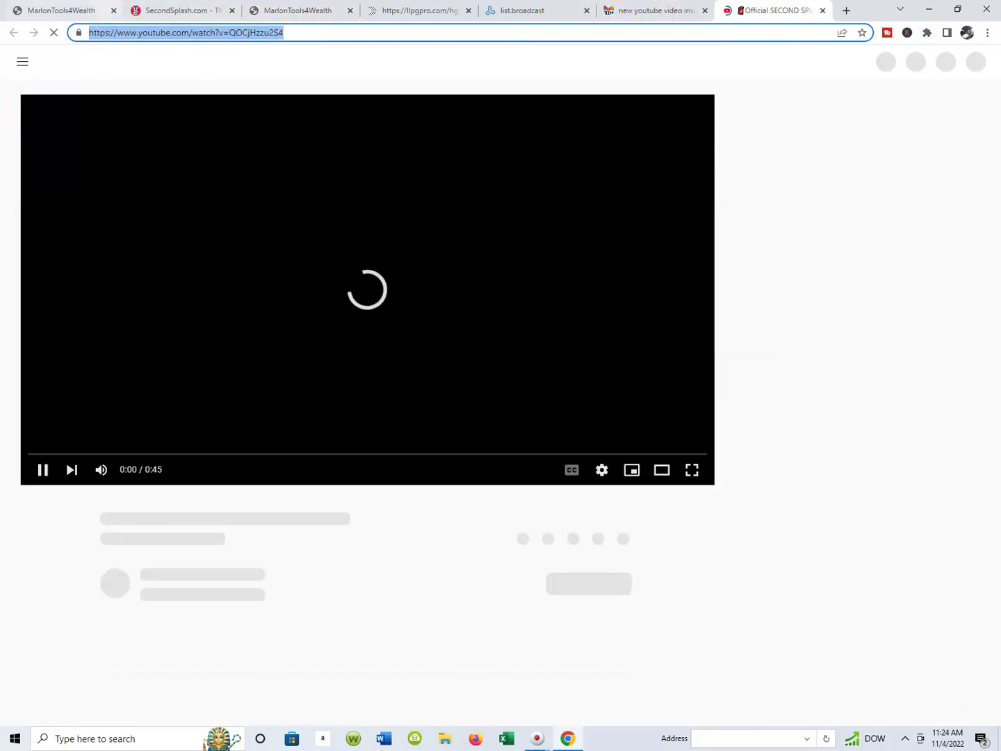
left_click(170, 10)
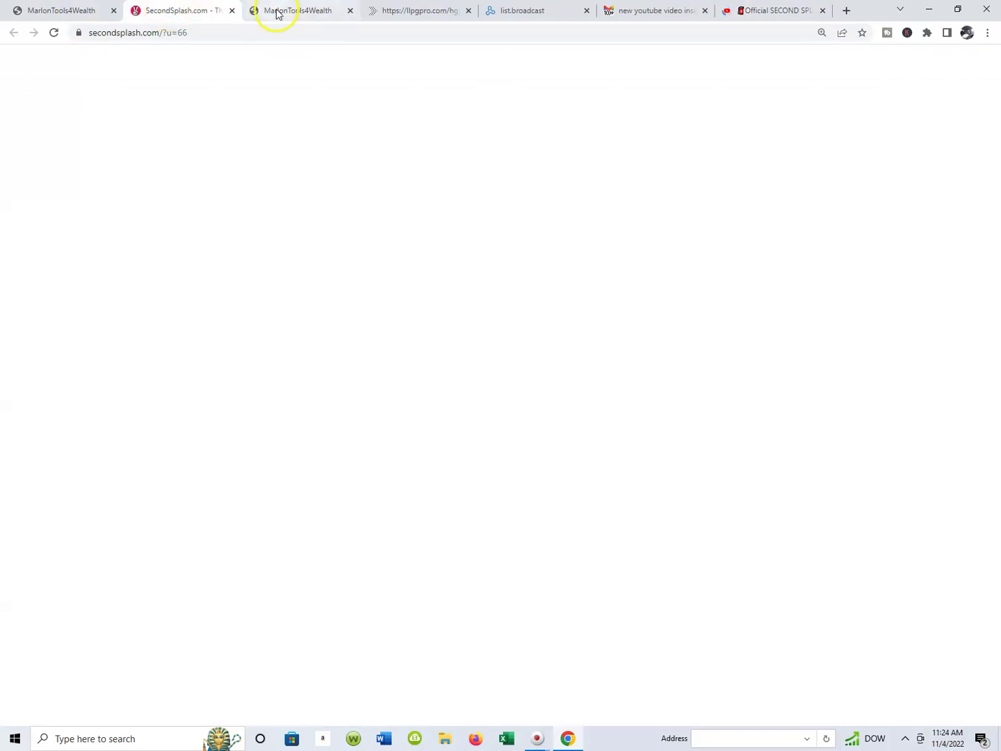
left_click(276, 10)
left_click(391, 11)
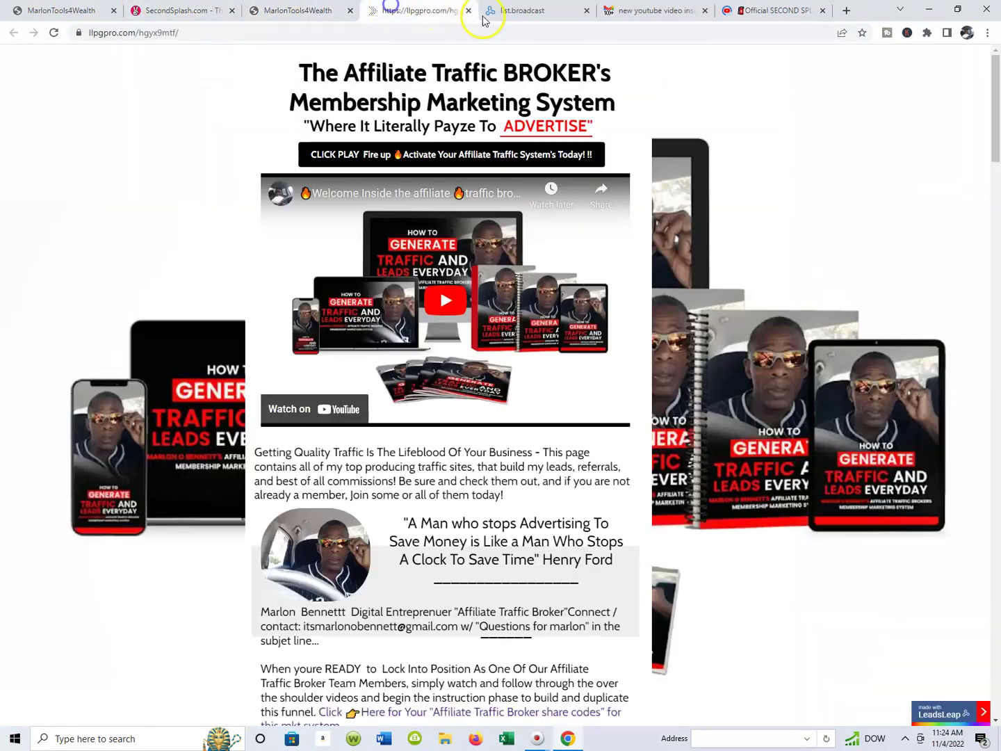
left_click(516, 14)
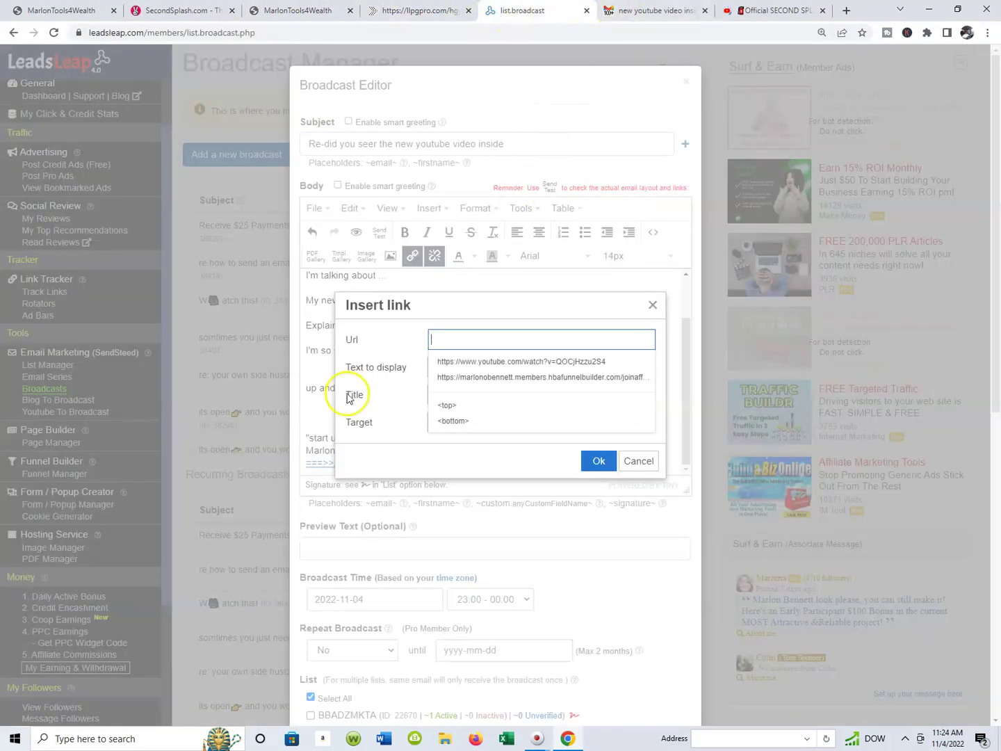
right_click(461, 344)
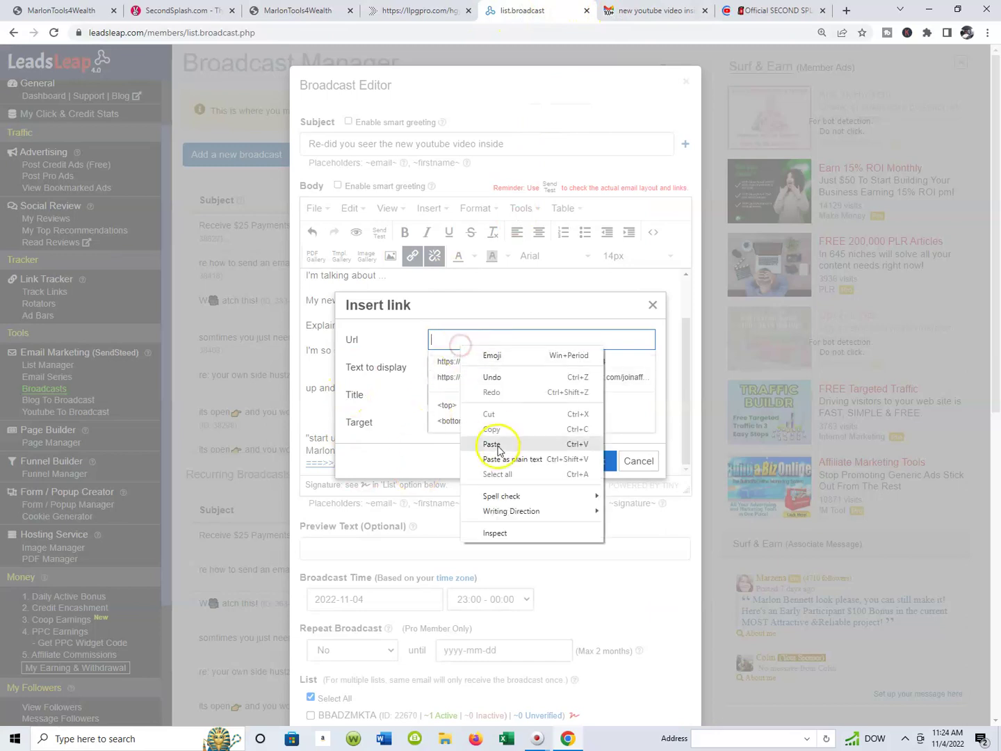
left_click(493, 444)
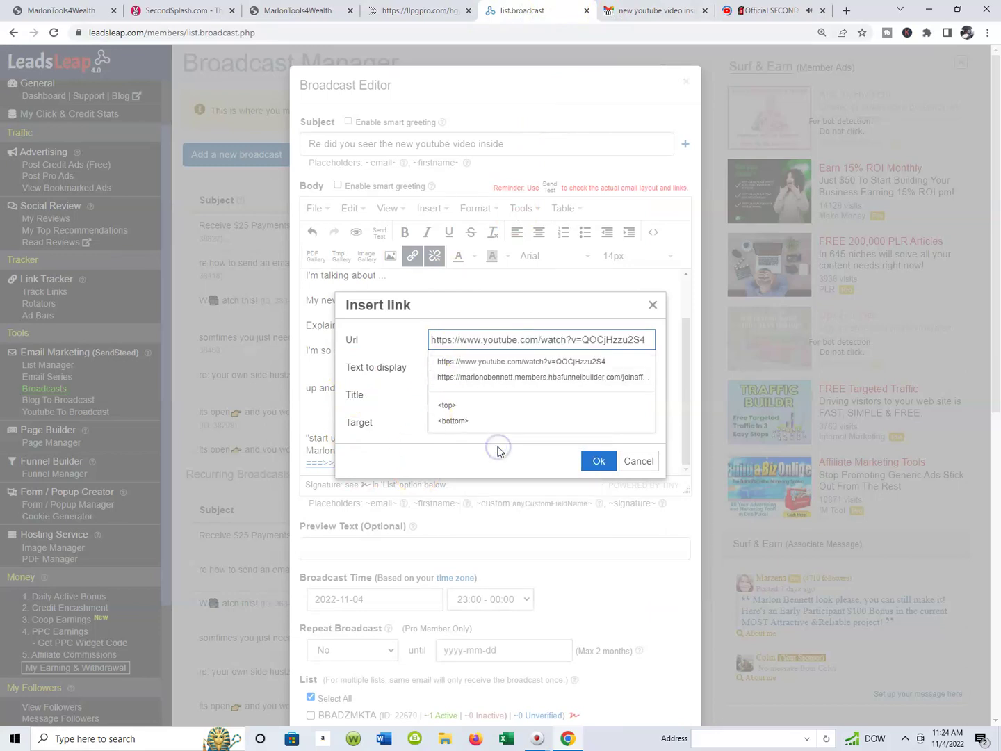
left_click(599, 461)
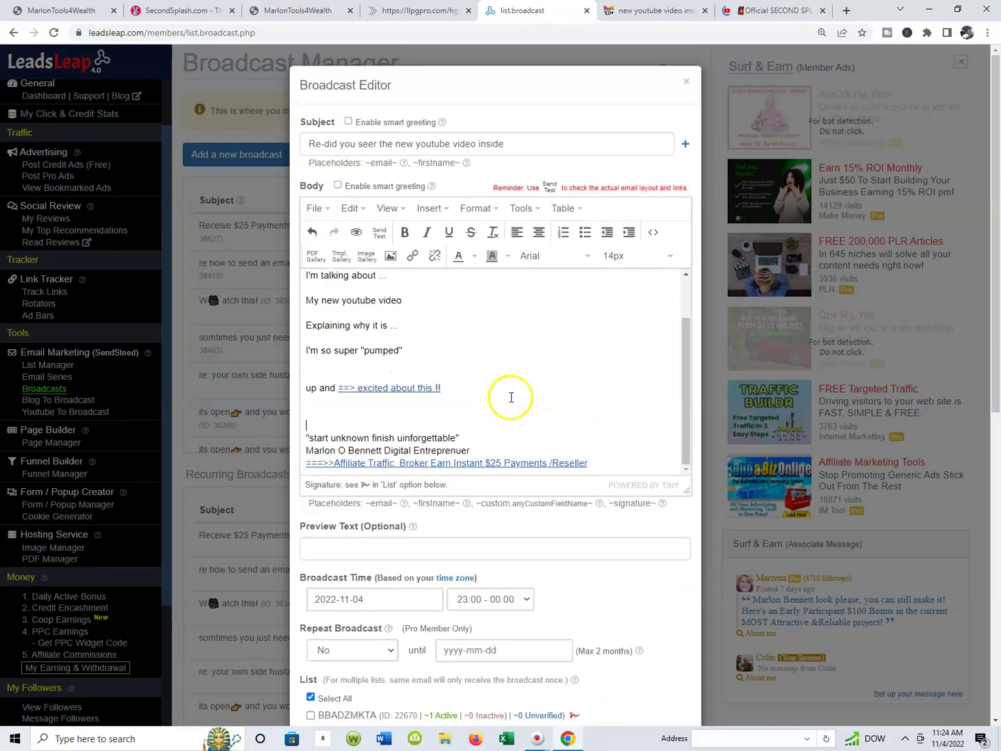
Review the broadcast's body and sending settings, and set its audience to all active subscribers
scroll(466, 345, "up", 1)
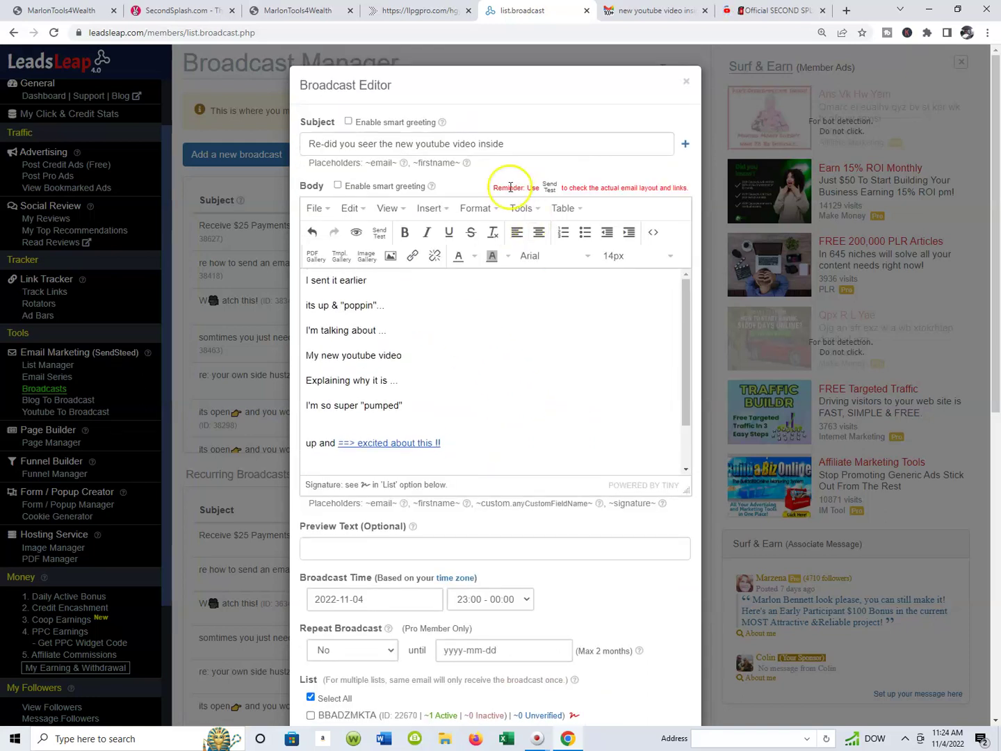
scroll(516, 460, "down", 4)
scroll(597, 467, "down", 6)
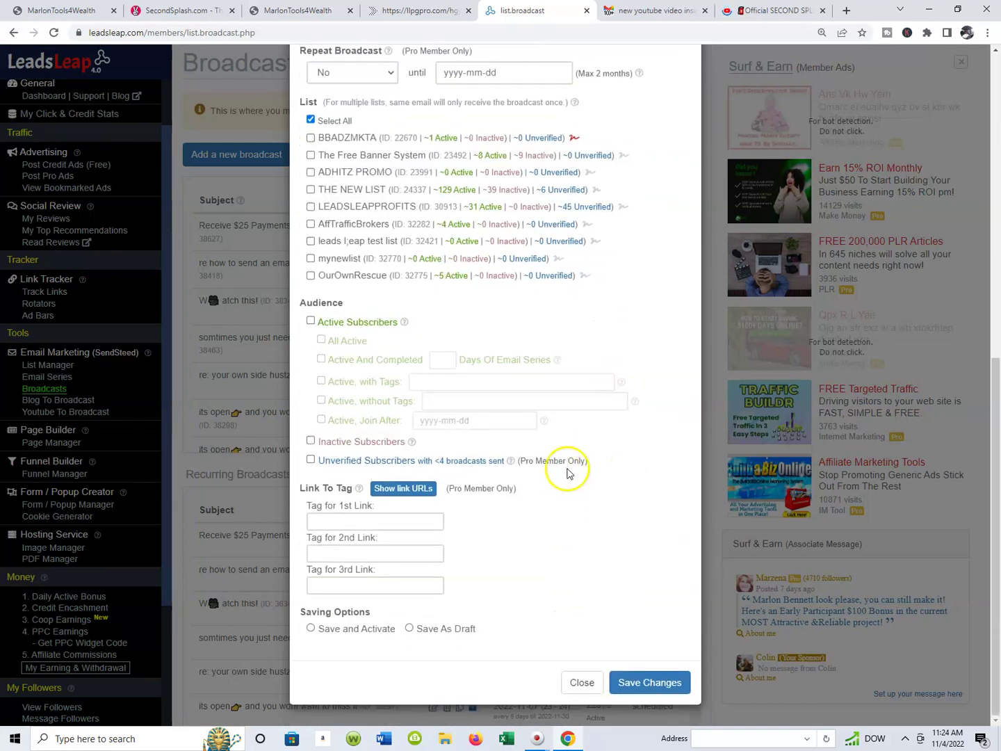
scroll(581, 491, "up", 5)
scroll(583, 291, "up", 3)
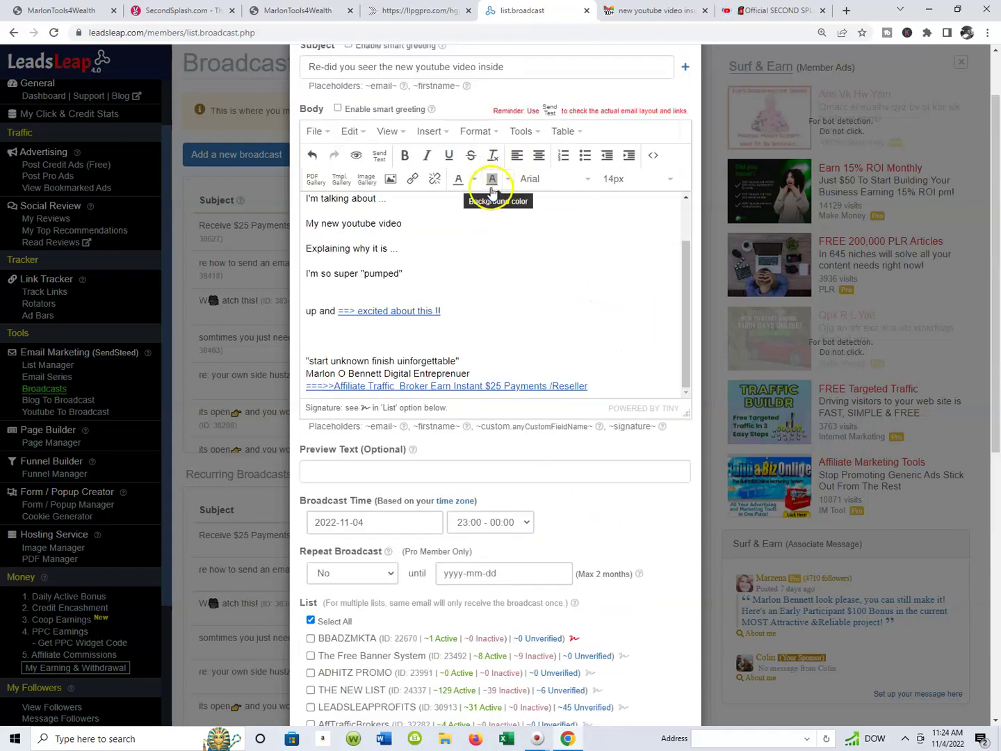
scroll(385, 264, "down", 1)
scroll(360, 281, "down", 3)
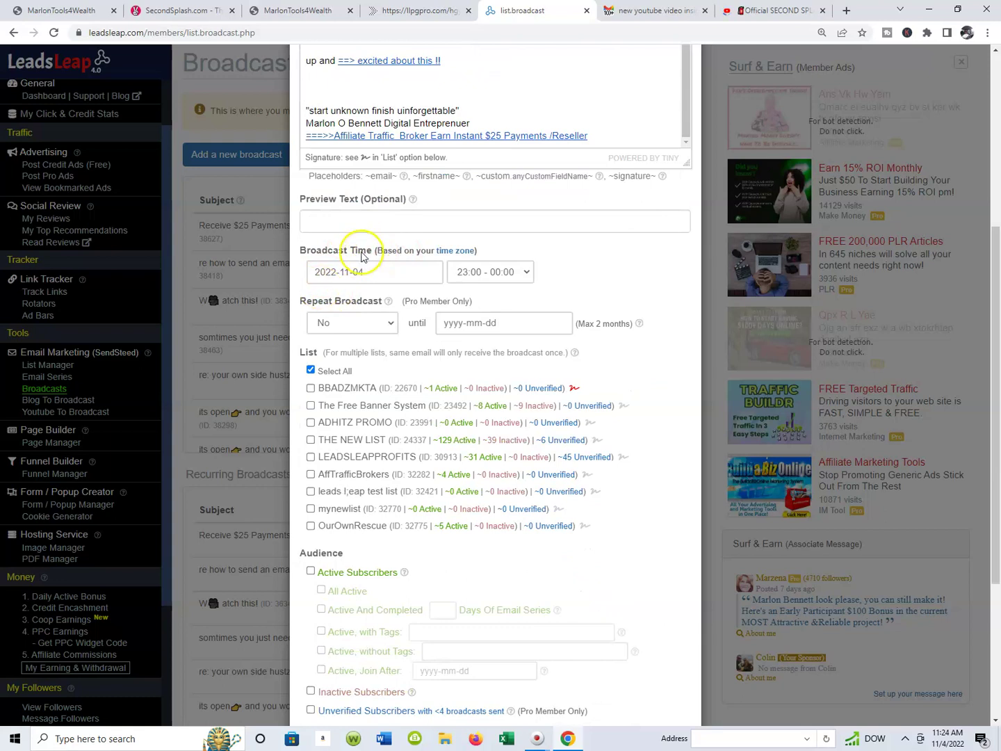
scroll(358, 282, "down", 2)
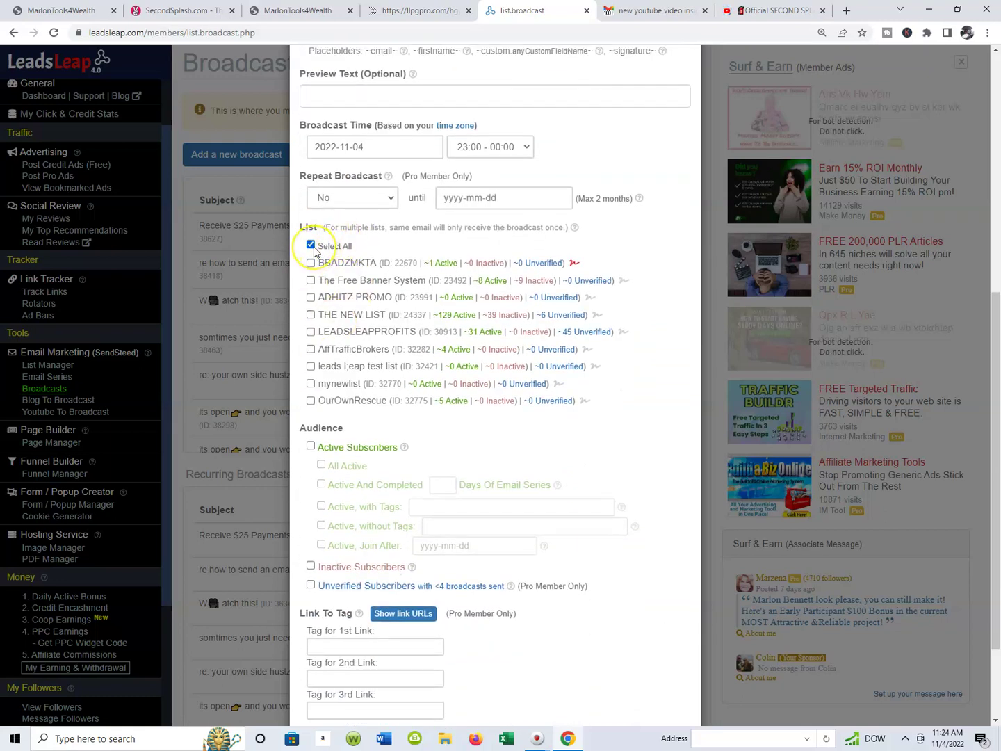
scroll(315, 252, "down", 2)
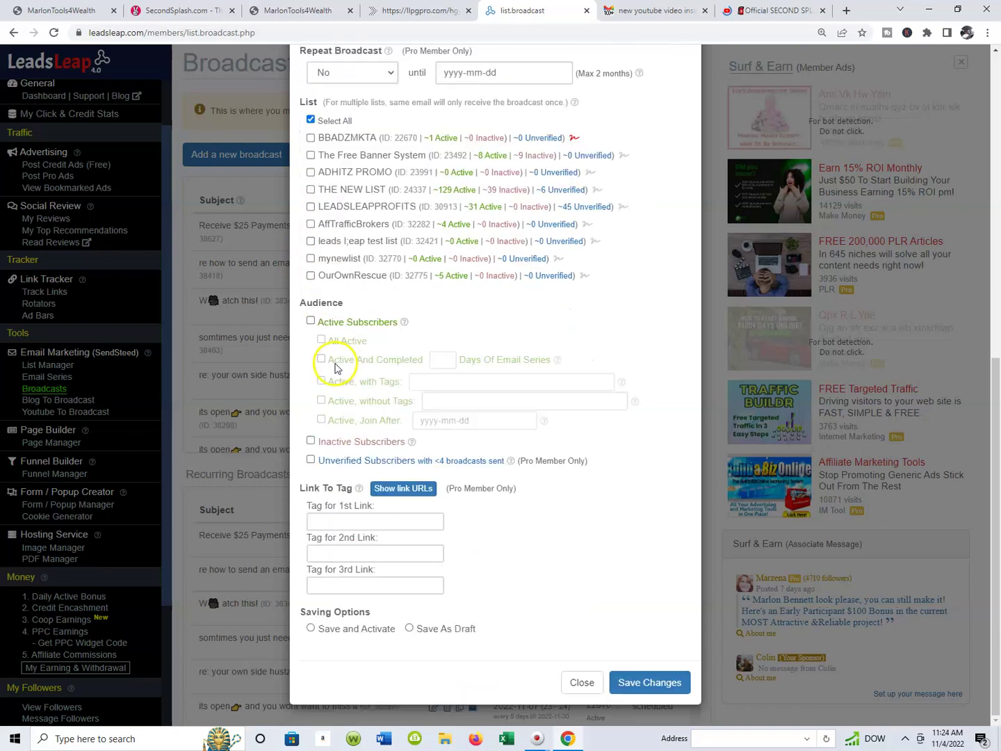
left_click(311, 322)
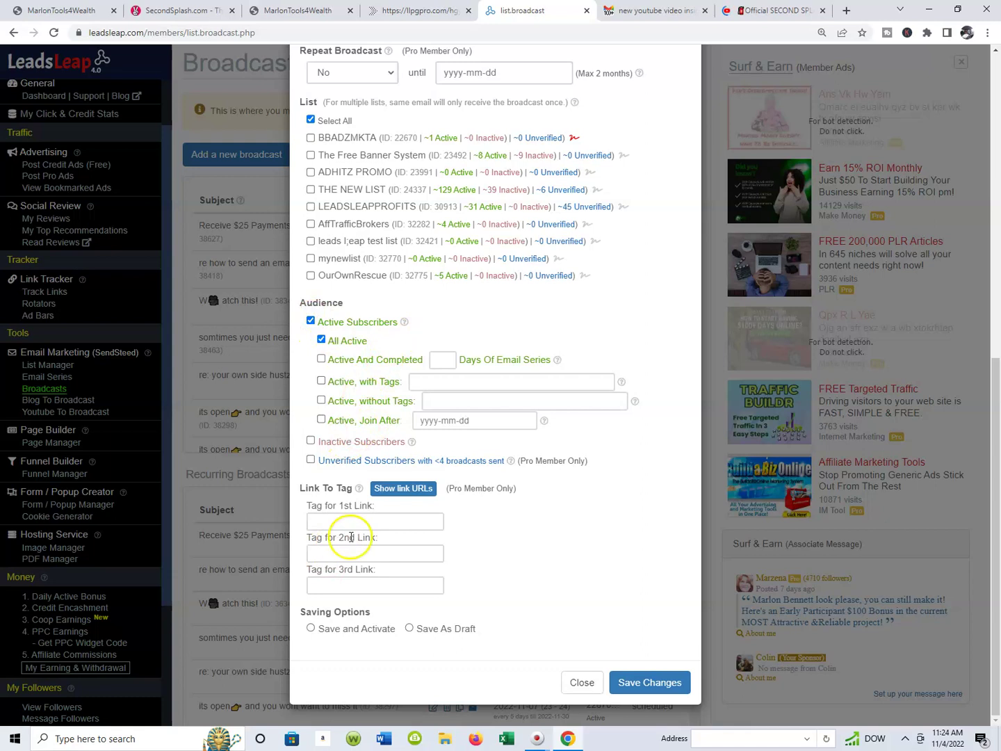
scroll(391, 306, "up", 7)
scroll(391, 306, "up", 3)
scroll(404, 266, "down", 1)
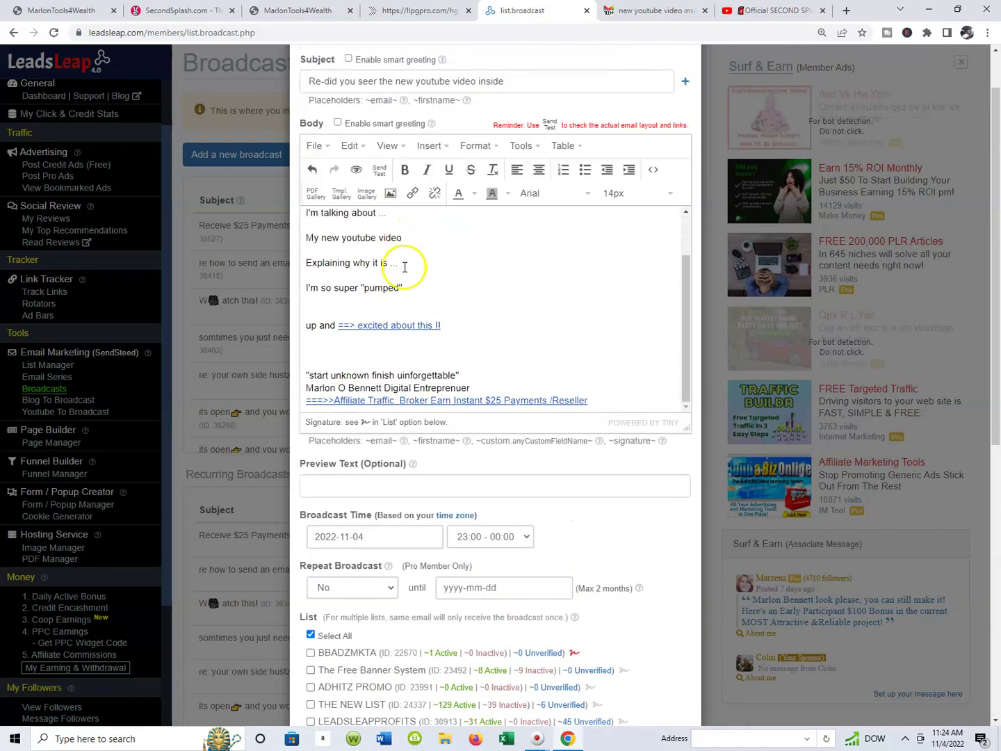
Remove the extra blank lines between the "==> excited about this !!" link and the closing signature in the body
scroll(404, 266, "down", 2)
left_click(381, 232)
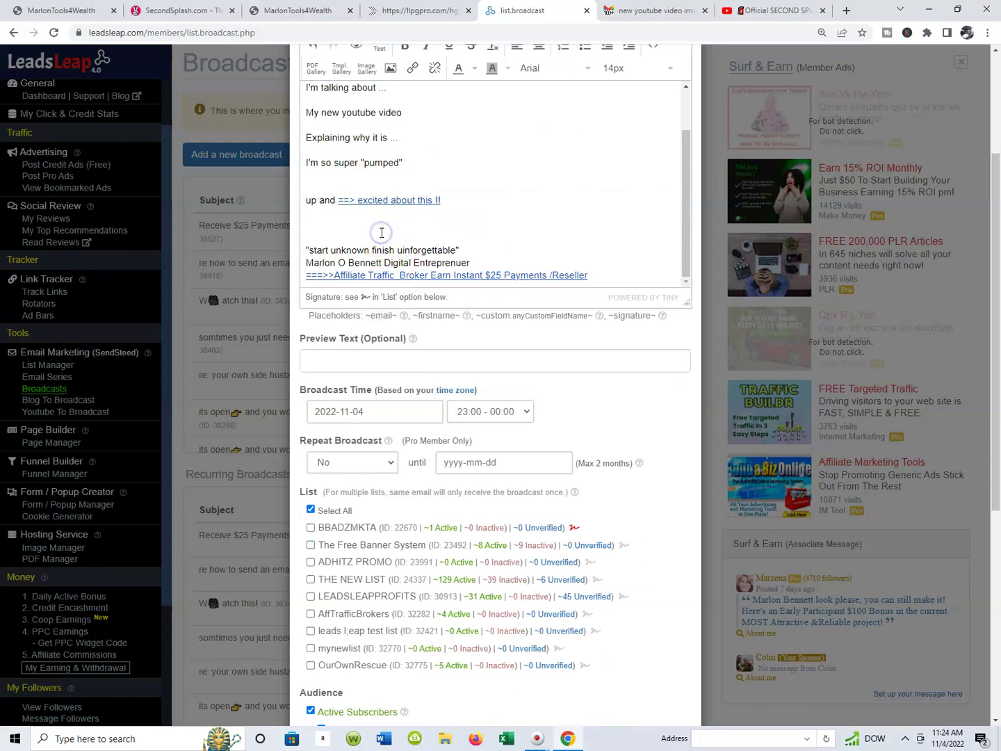
key("BackSpace")
key("BackSpace")
left_click(476, 224)
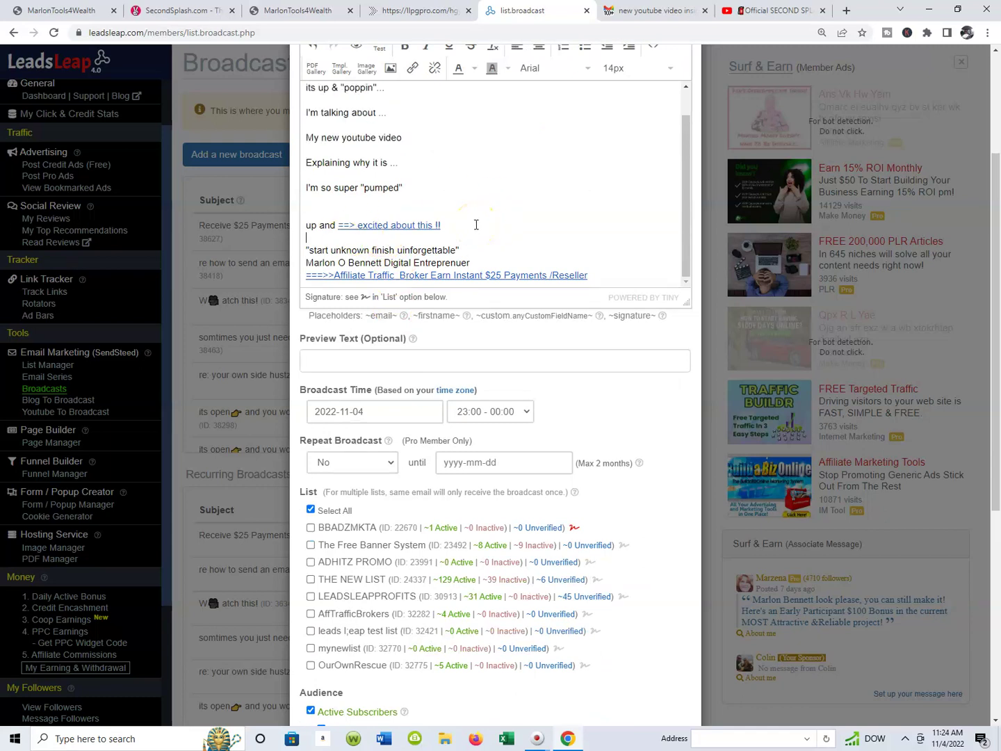
Check the edited body, broadcast time, lists, audience and saving options in the broadcast editor
scroll(476, 225, "down", 4)
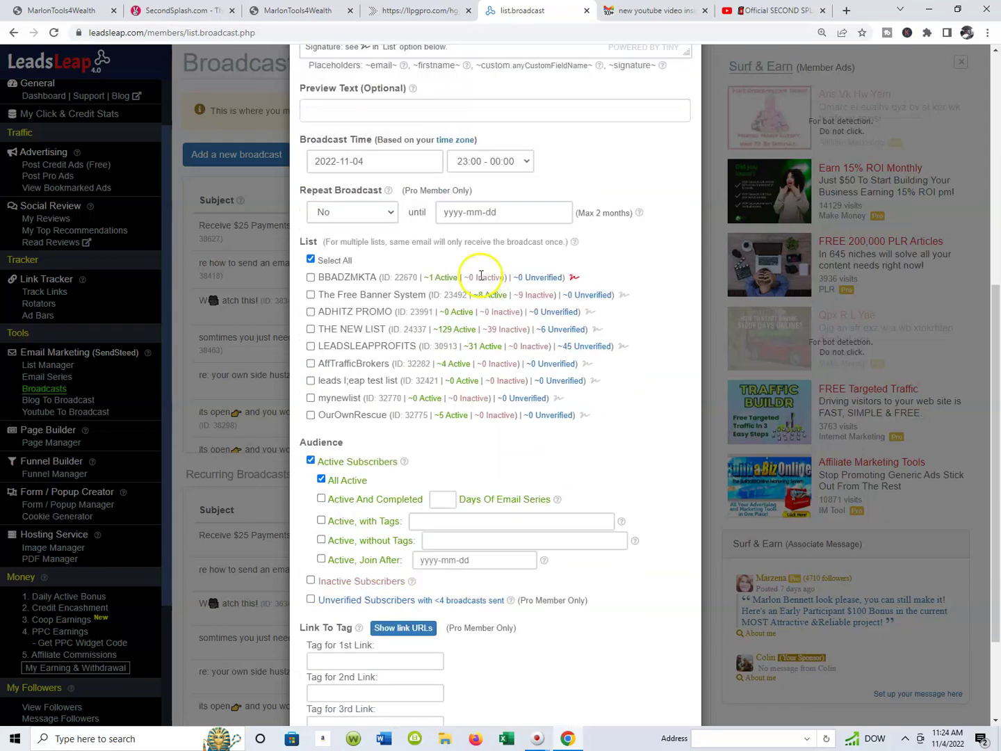
scroll(390, 336, "down", 1)
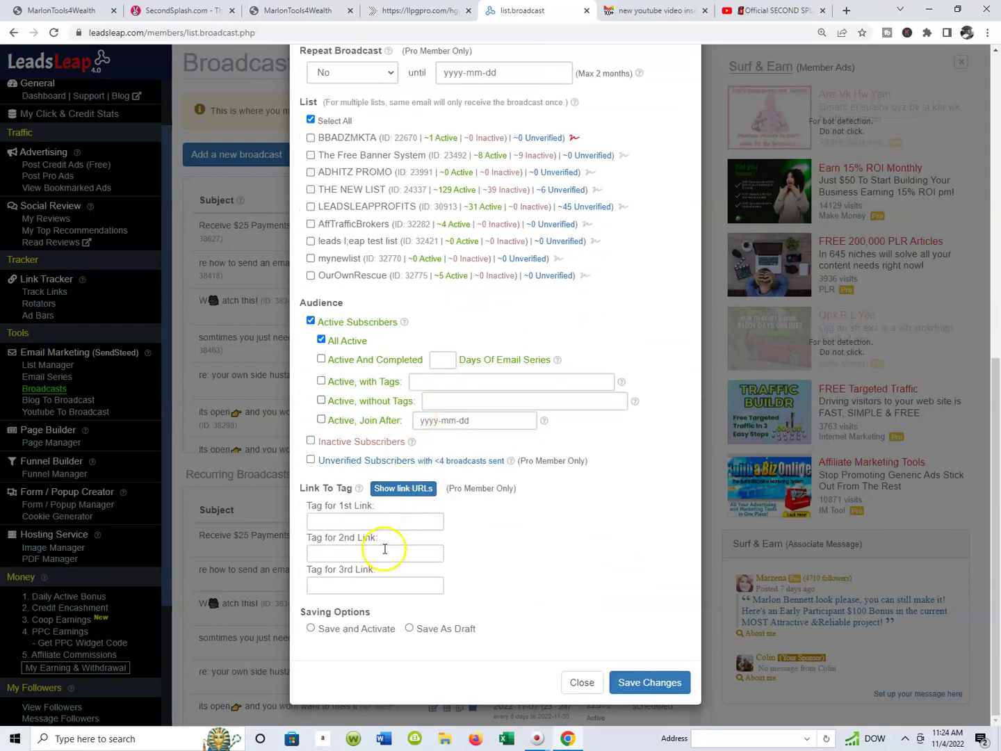
scroll(417, 483, "up", 7)
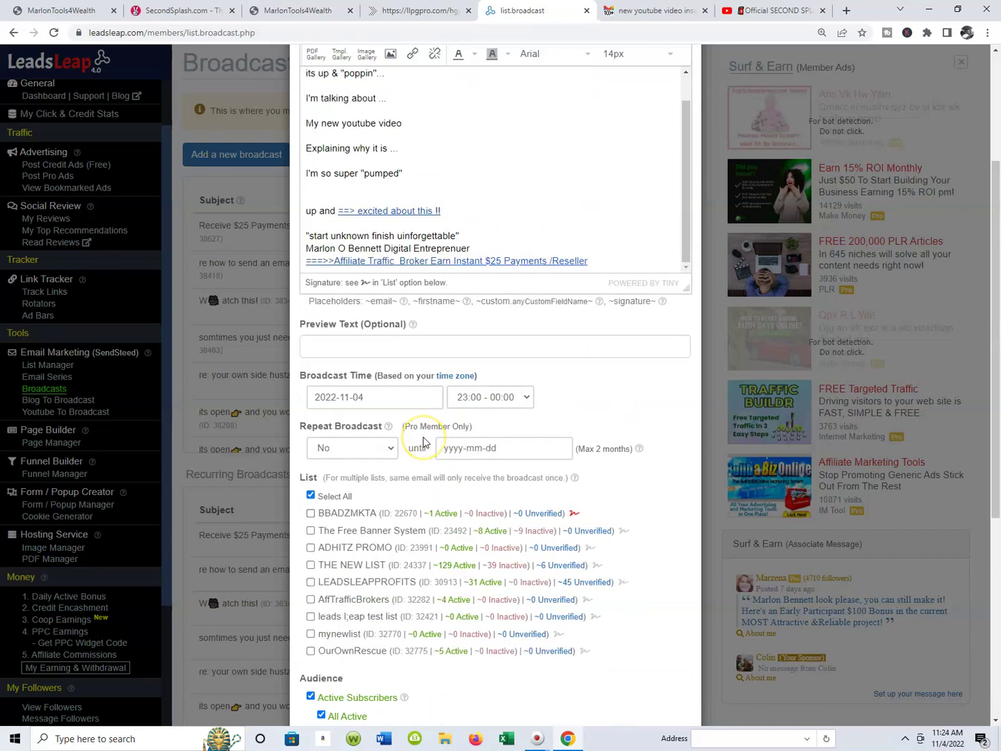
scroll(487, 333, "up", 1)
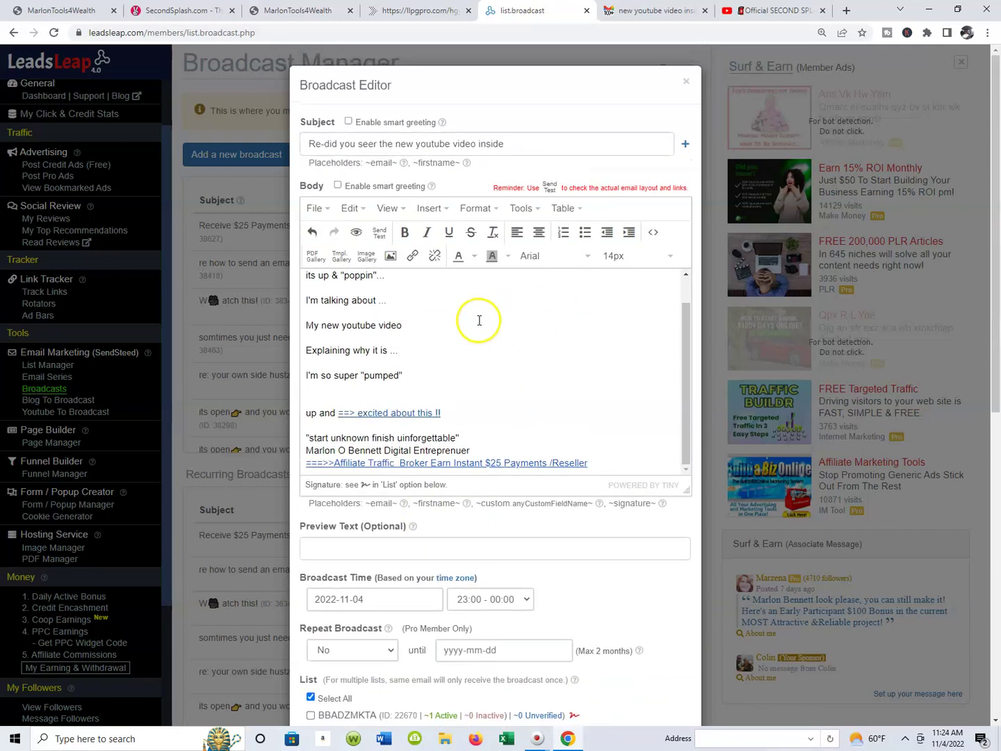
scroll(446, 340, "down", 2)
scroll(413, 354, "down", 2)
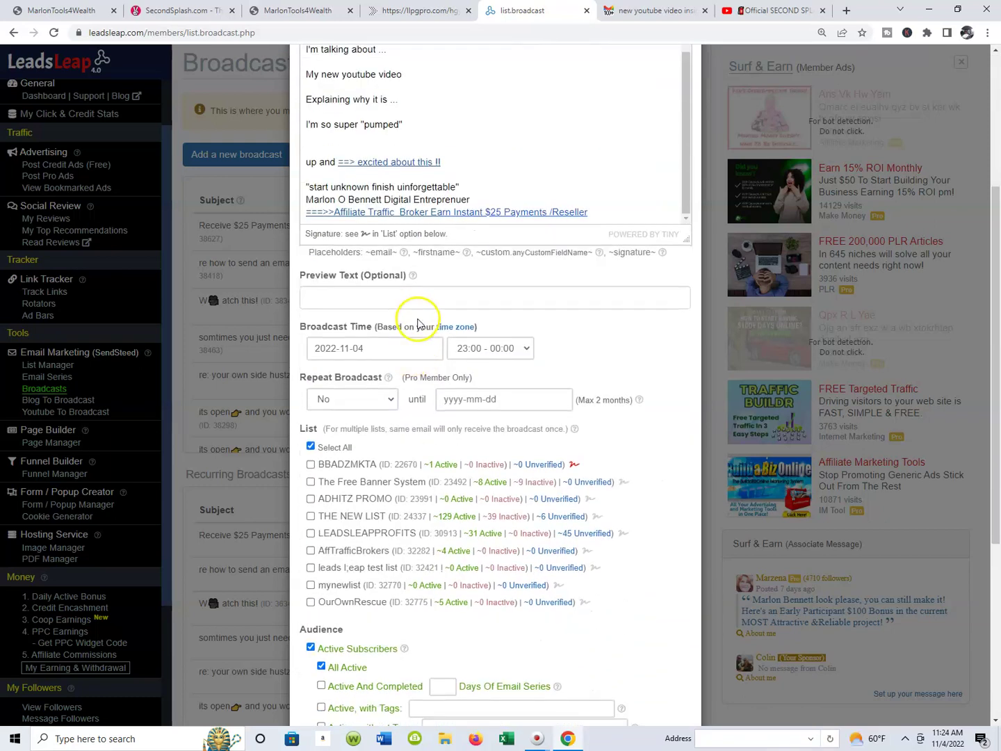
scroll(416, 317, "down", 1)
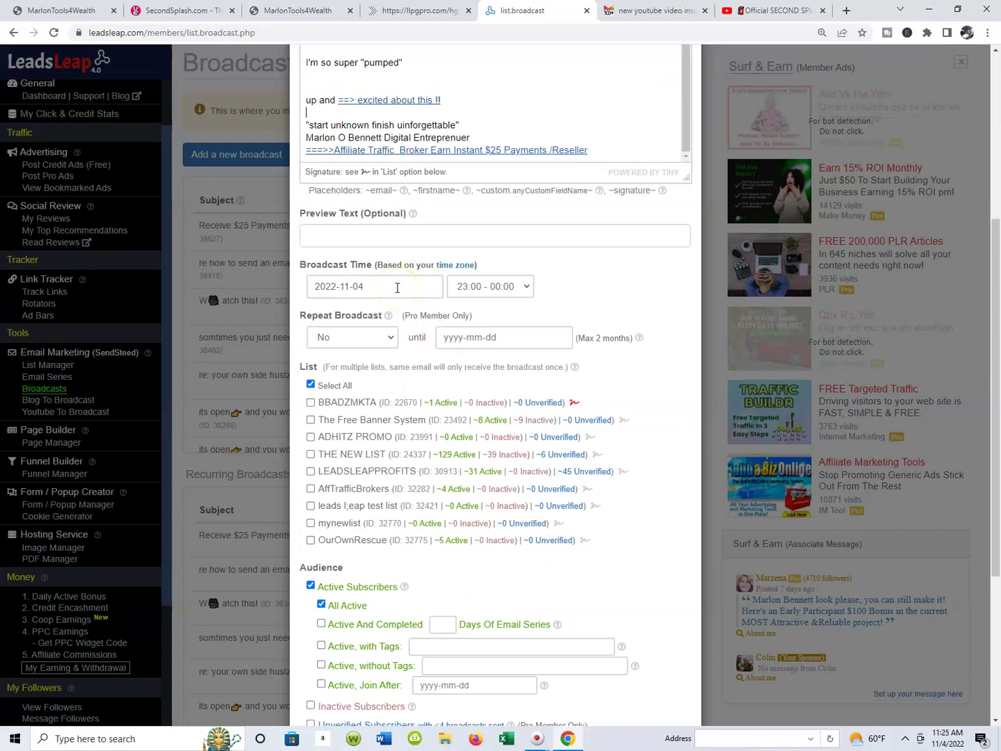
scroll(396, 287, "down", 1)
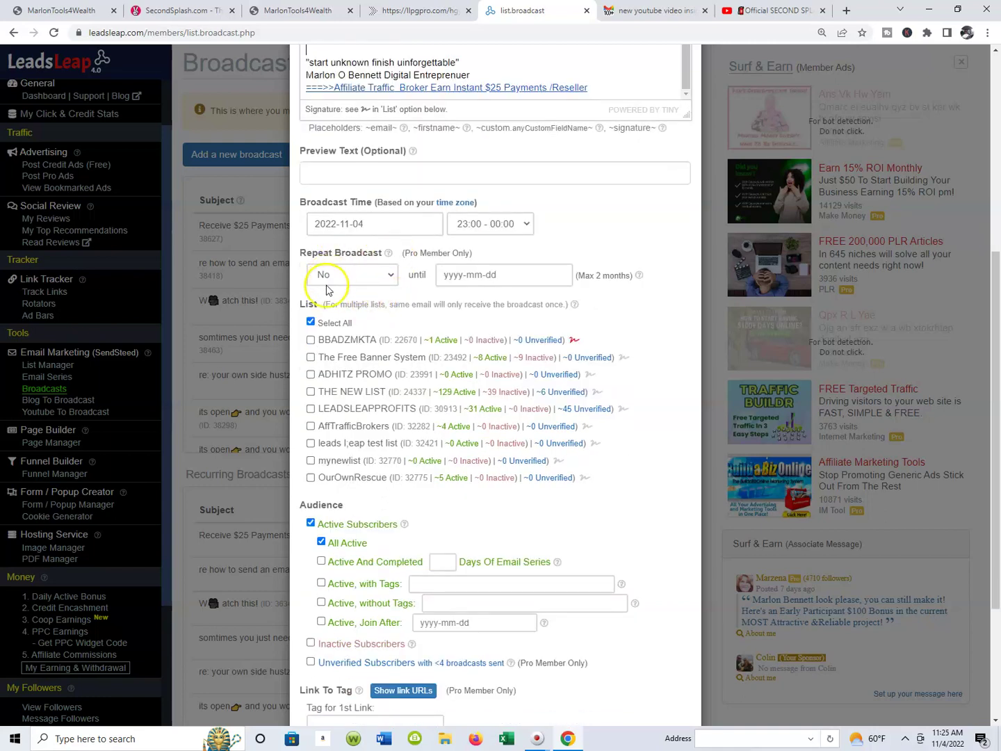
Try a repeat interval of every 3 days, look at its end-date calendar, and return Repeat Broadcast to No
left_click(389, 279)
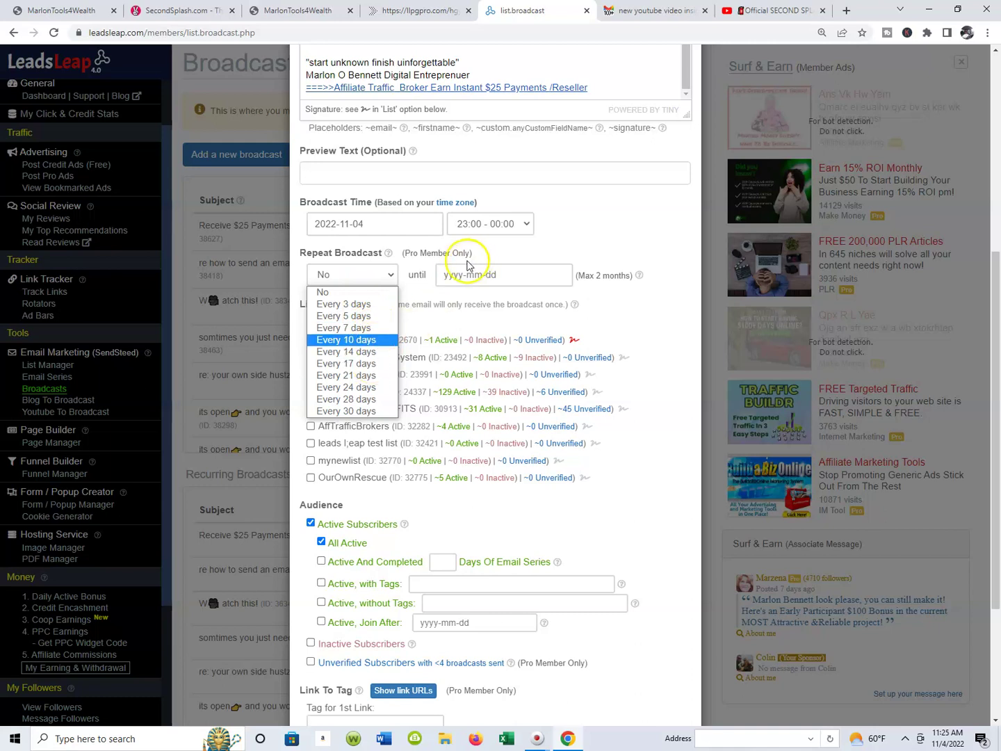
left_click(594, 192)
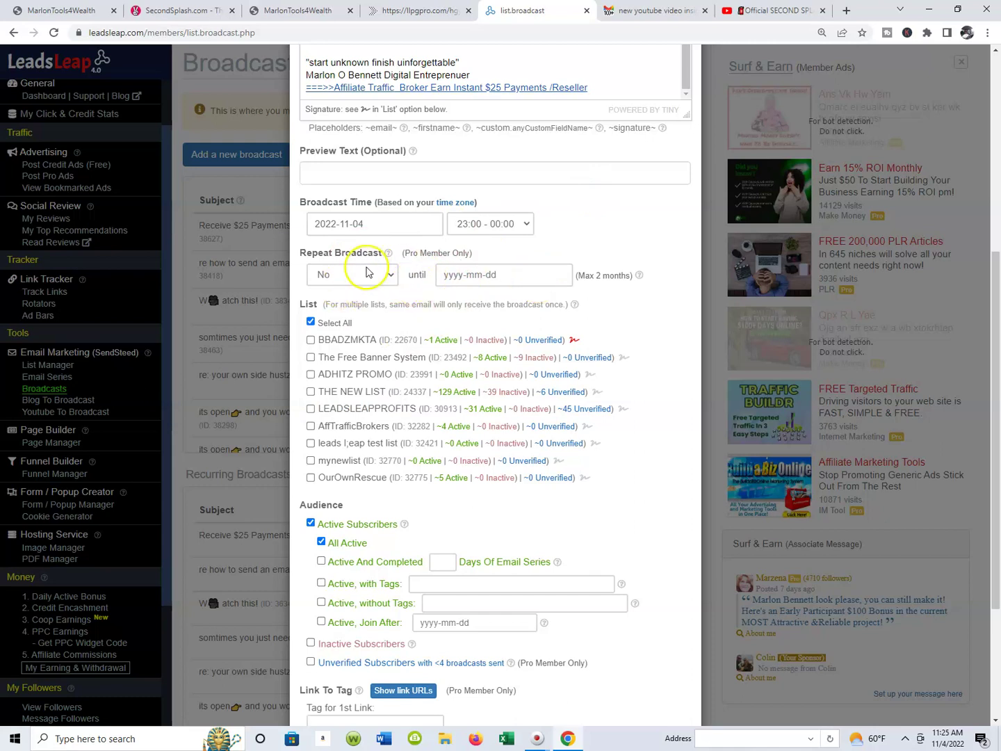
left_click(391, 279)
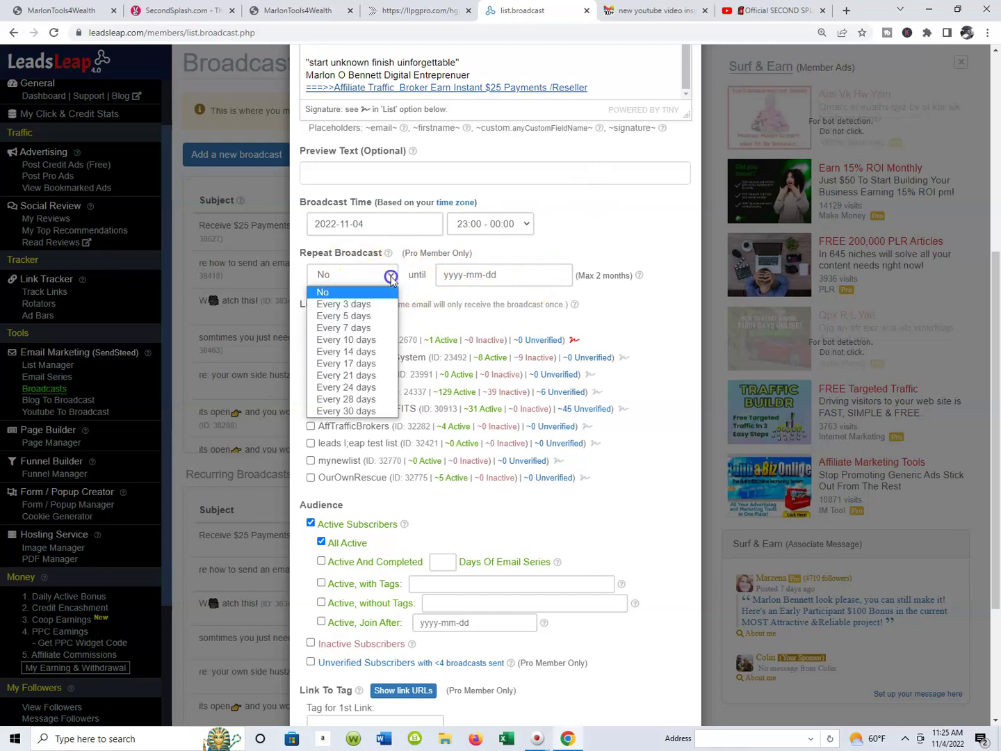
left_click(365, 306)
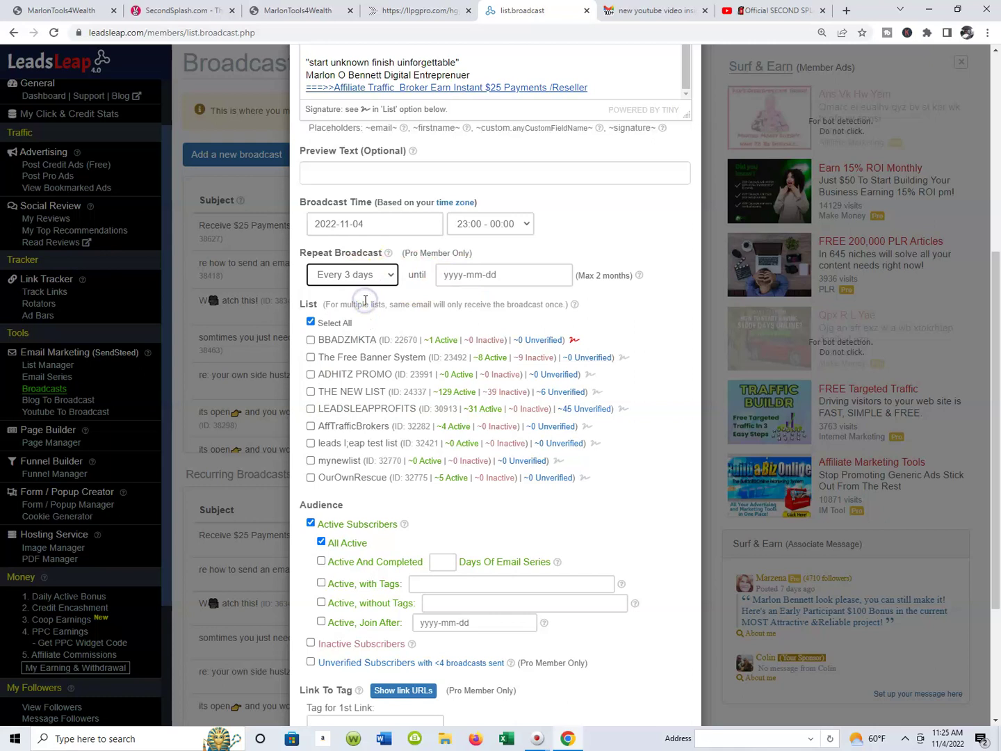
left_click(468, 281)
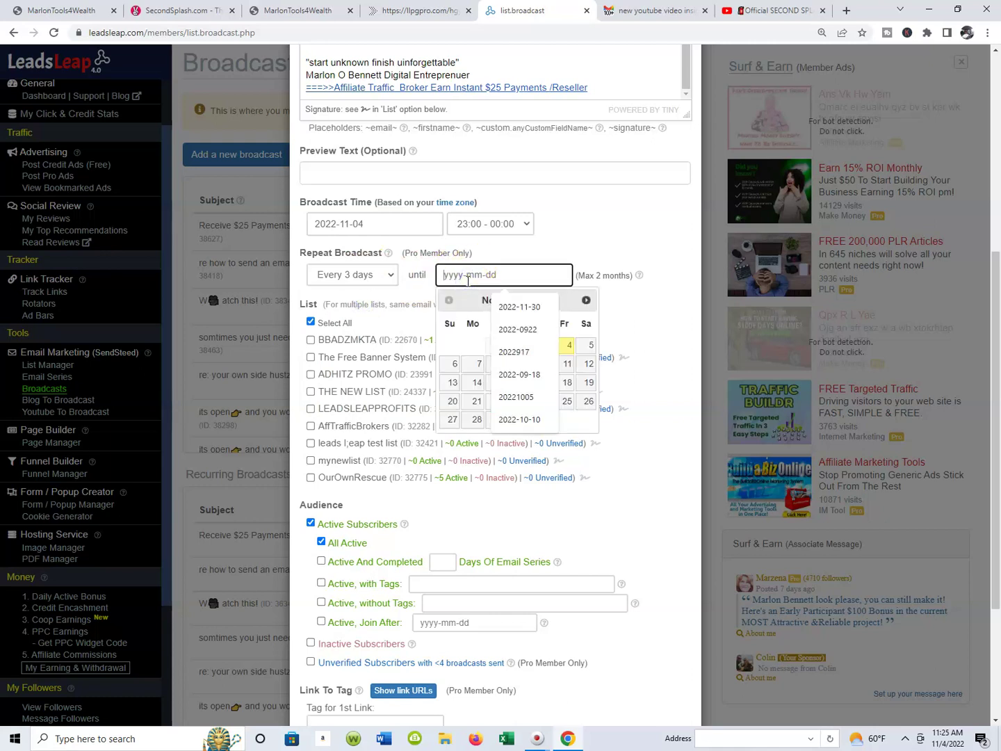
left_click(468, 338)
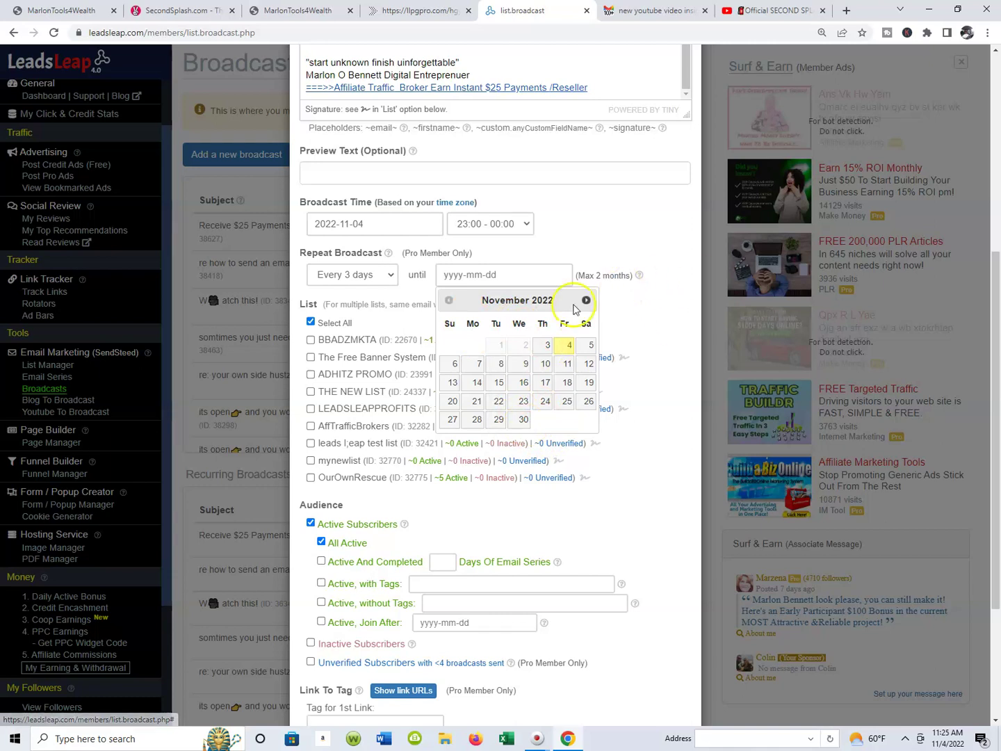
left_click(396, 284)
left_click(380, 291)
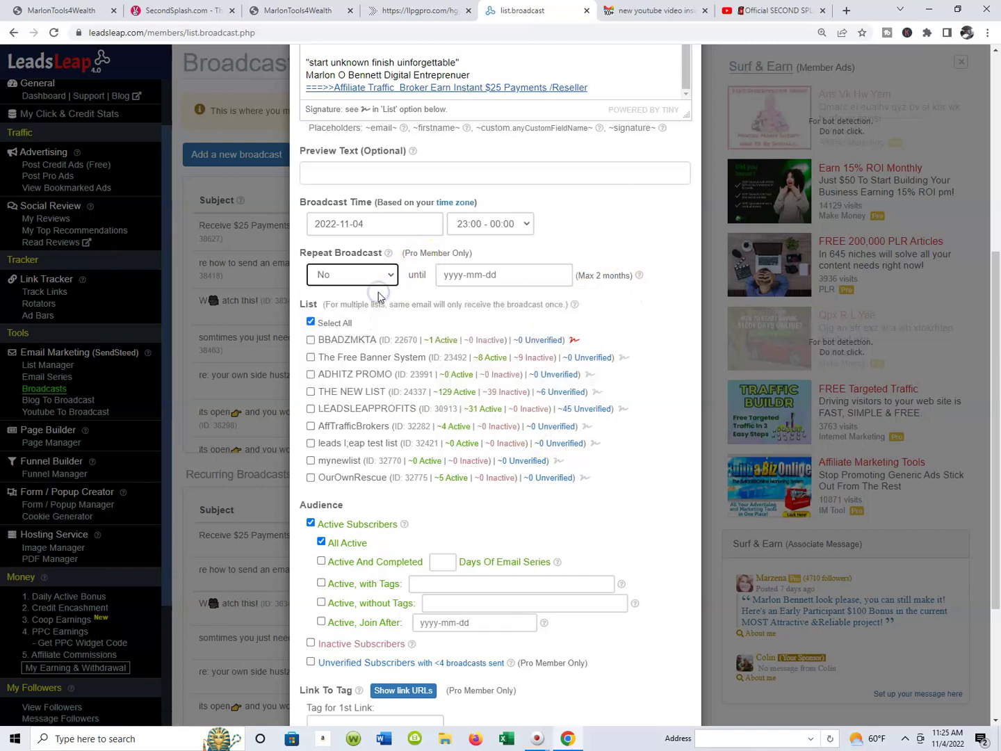
Try to save the broadcast, and choose Save and Activate as its saving option
scroll(446, 297, "down", 3)
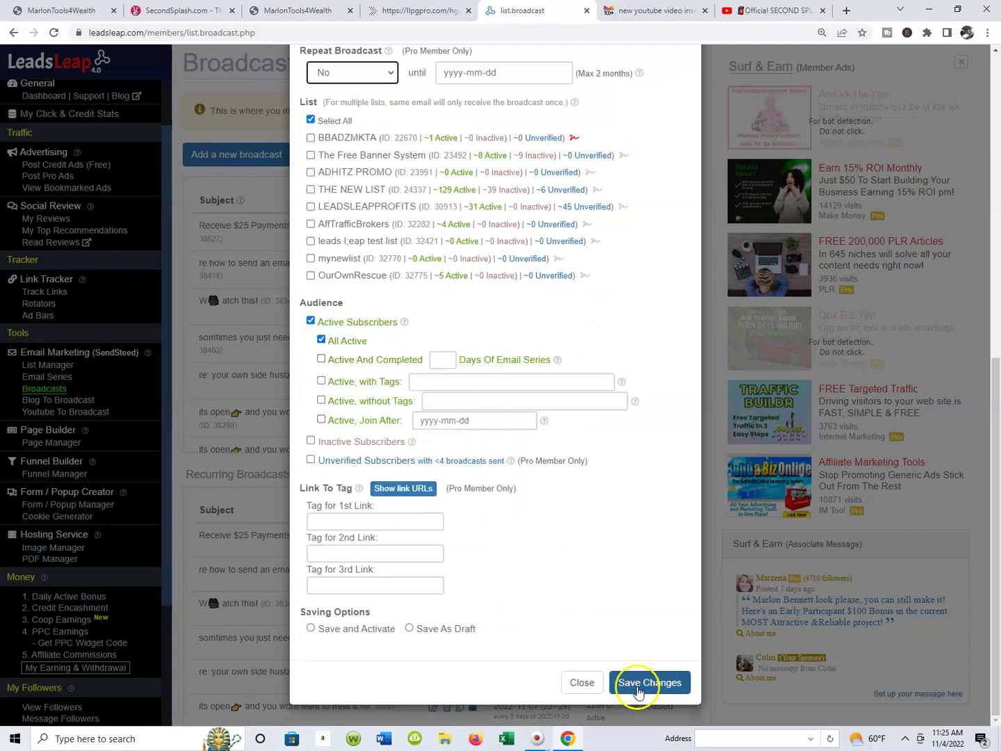
left_click(638, 686)
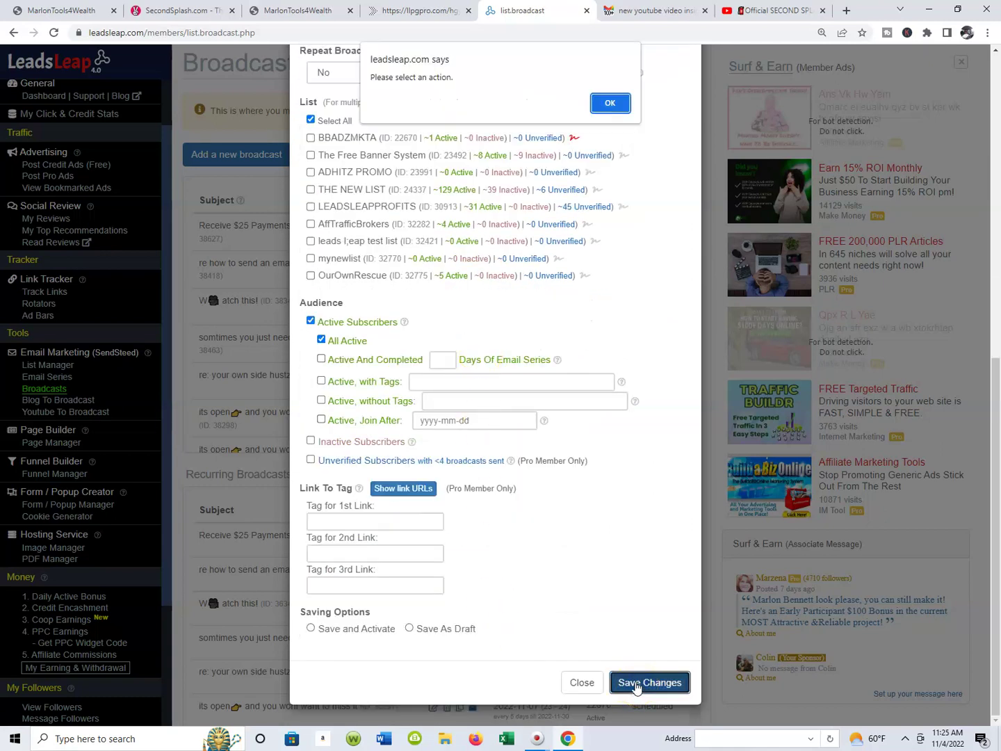
left_click(604, 104)
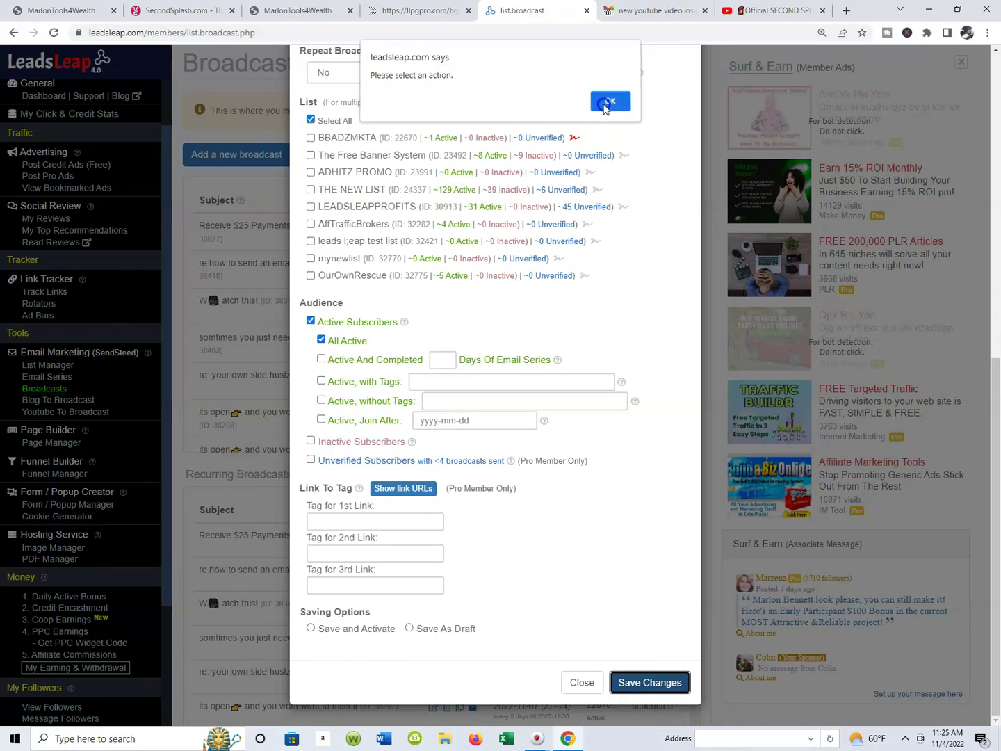
left_click(310, 629)
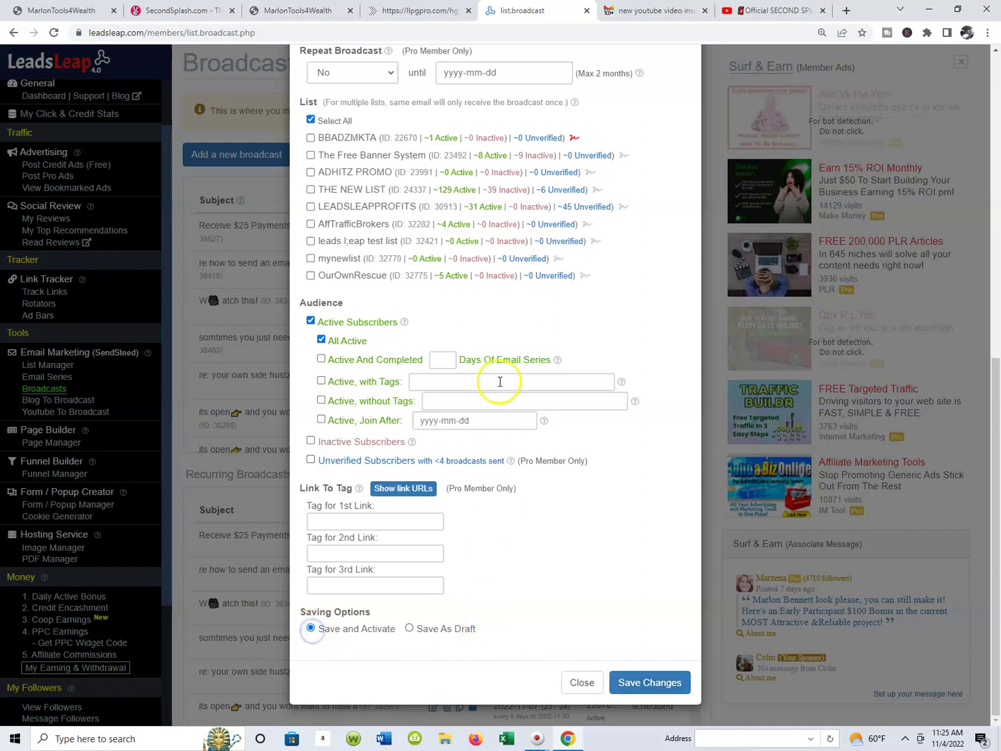
Review the whole broadcast from subject and body through schedule, lists, audience and saving option
scroll(494, 382, "up", 5)
scroll(491, 333, "up", 3)
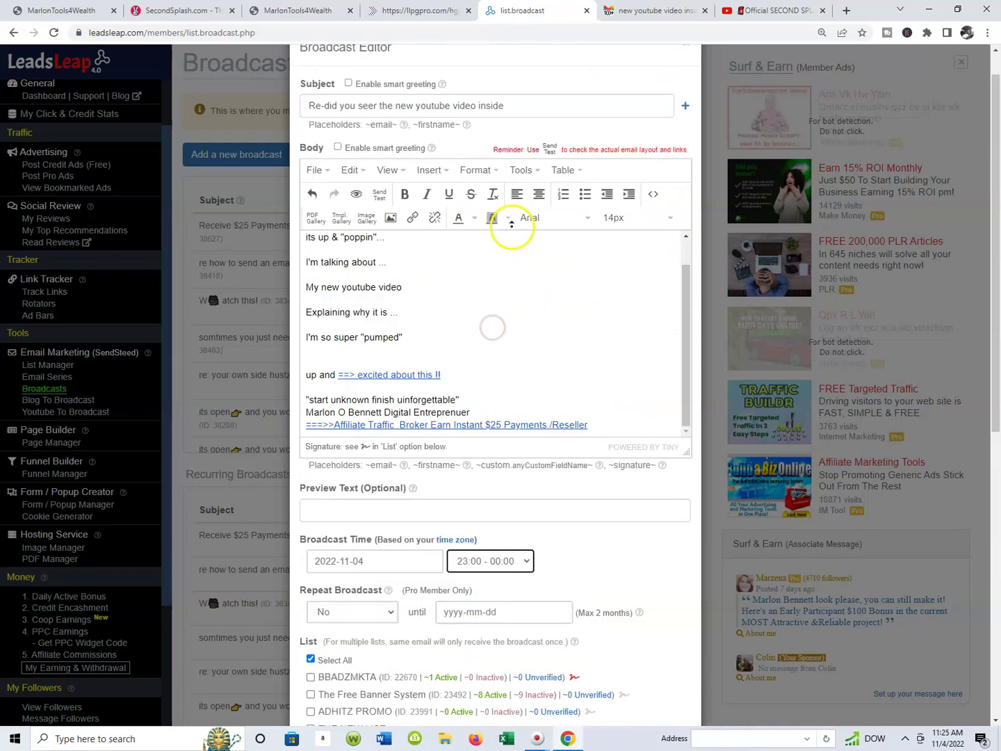
scroll(503, 377, "down", 3)
scroll(496, 404, "up", 3)
scroll(470, 365, "down", 3)
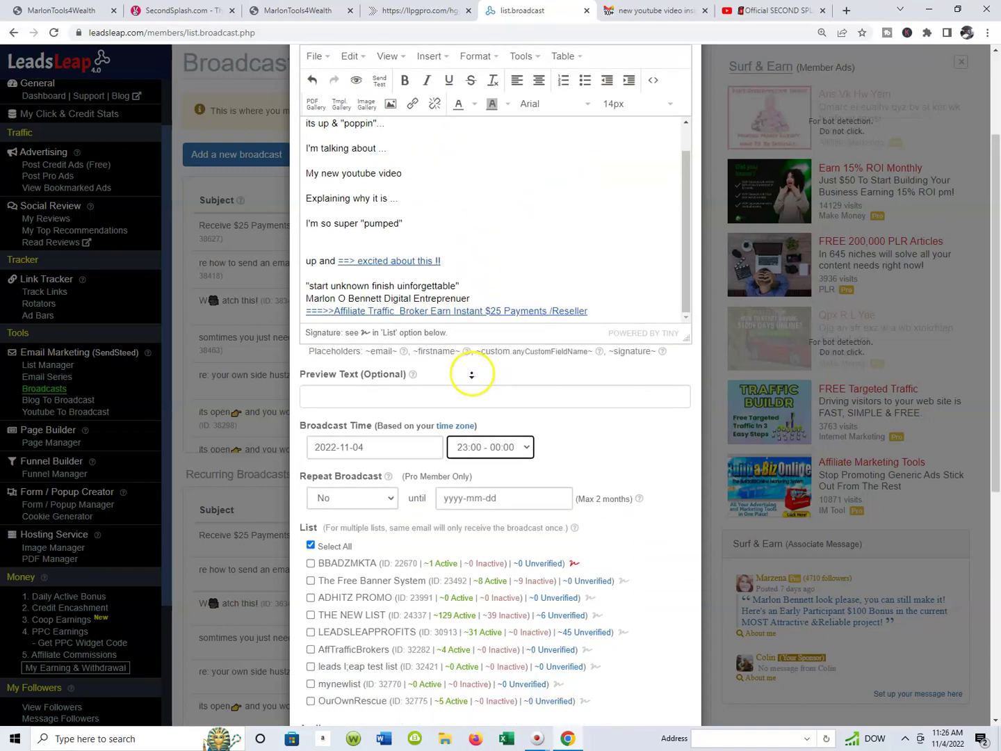
scroll(438, 306, "up", 1)
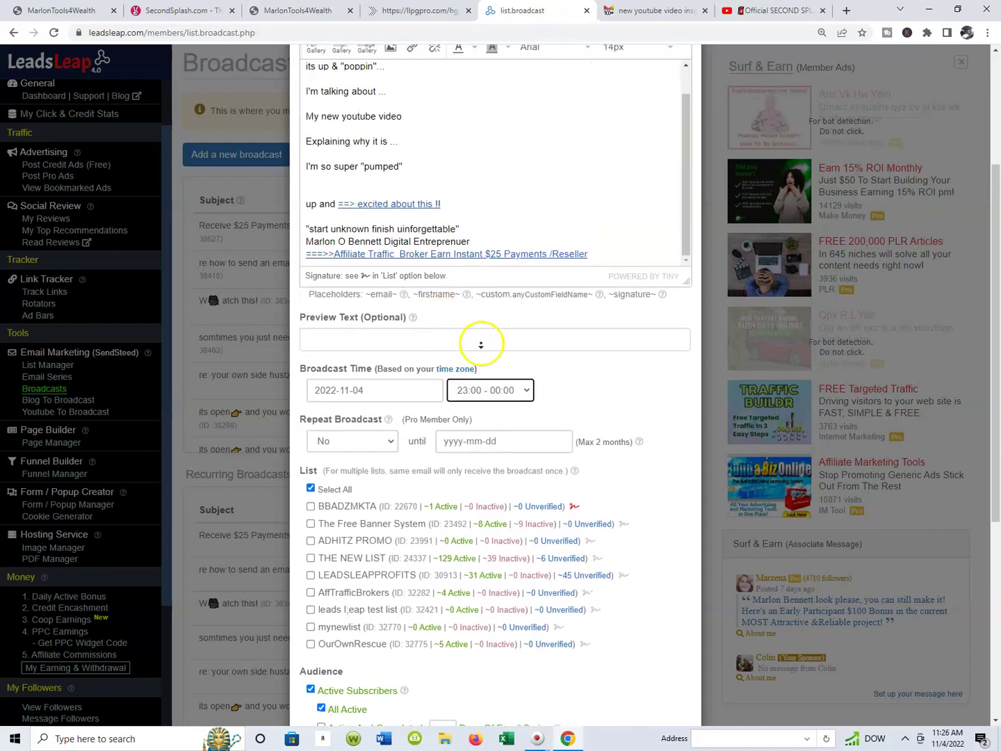
scroll(465, 354, "down", 1)
scroll(463, 347, "down", 1)
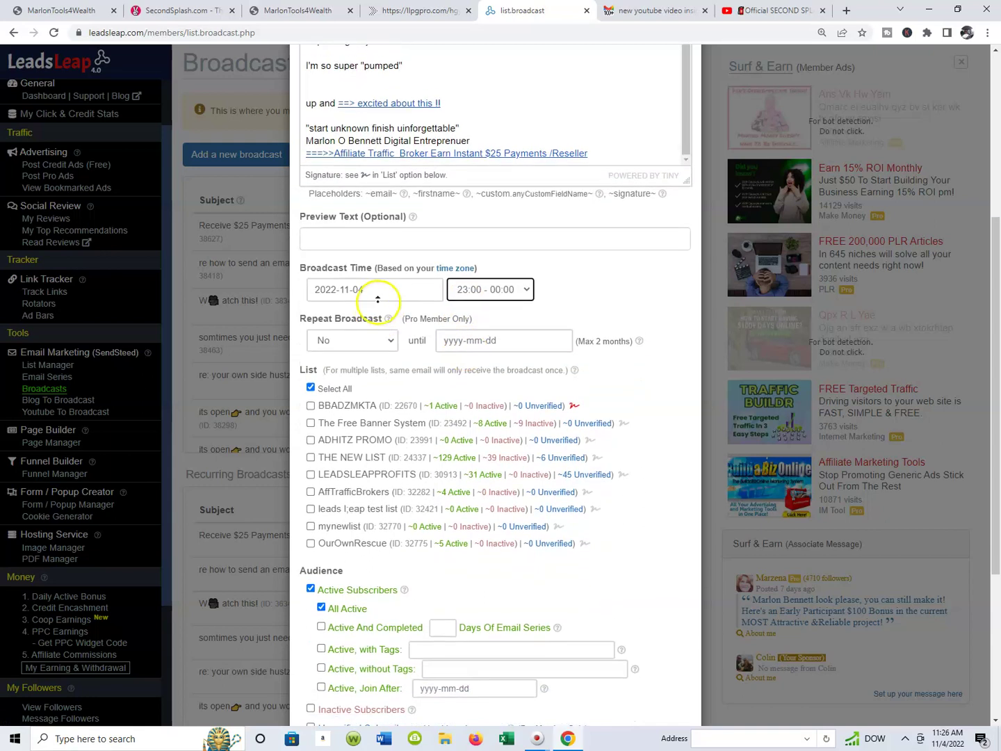
scroll(398, 327, "up", 1)
scroll(397, 329, "up", 4)
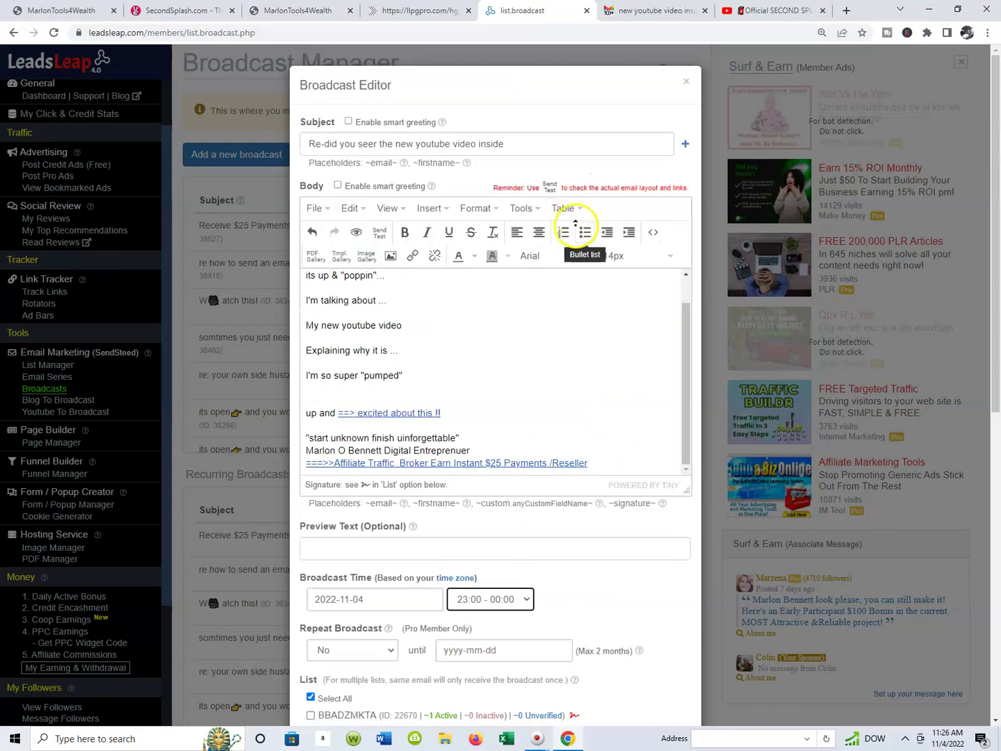
scroll(367, 404, "down", 2)
scroll(367, 403, "down", 6)
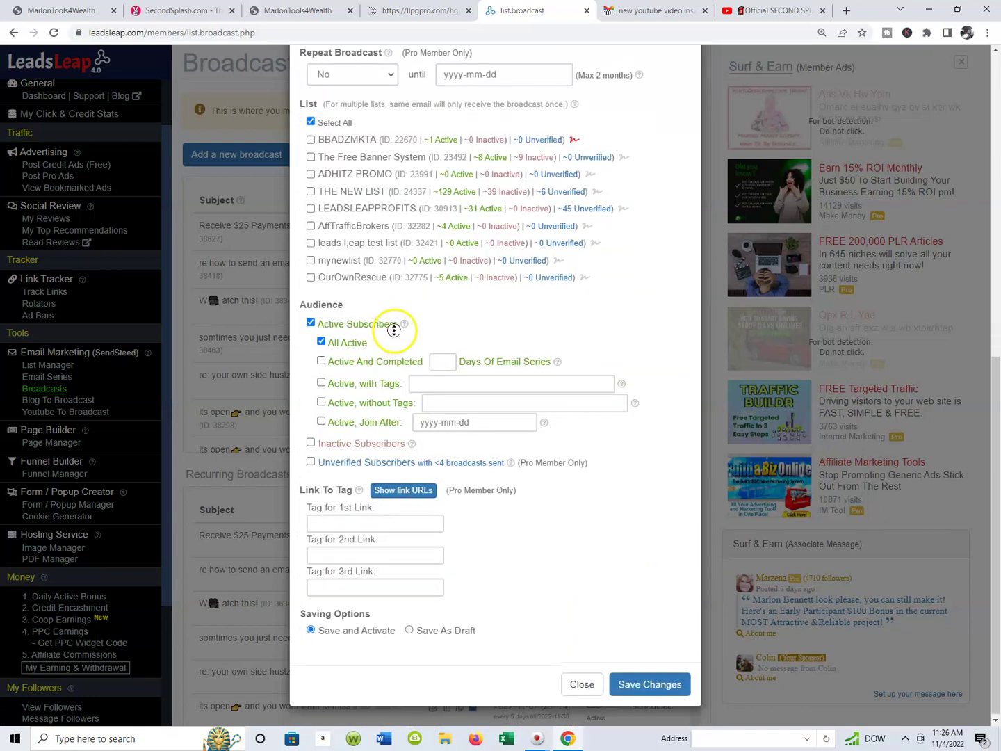
scroll(619, 289, "up", 1)
scroll(618, 284, "up", 6)
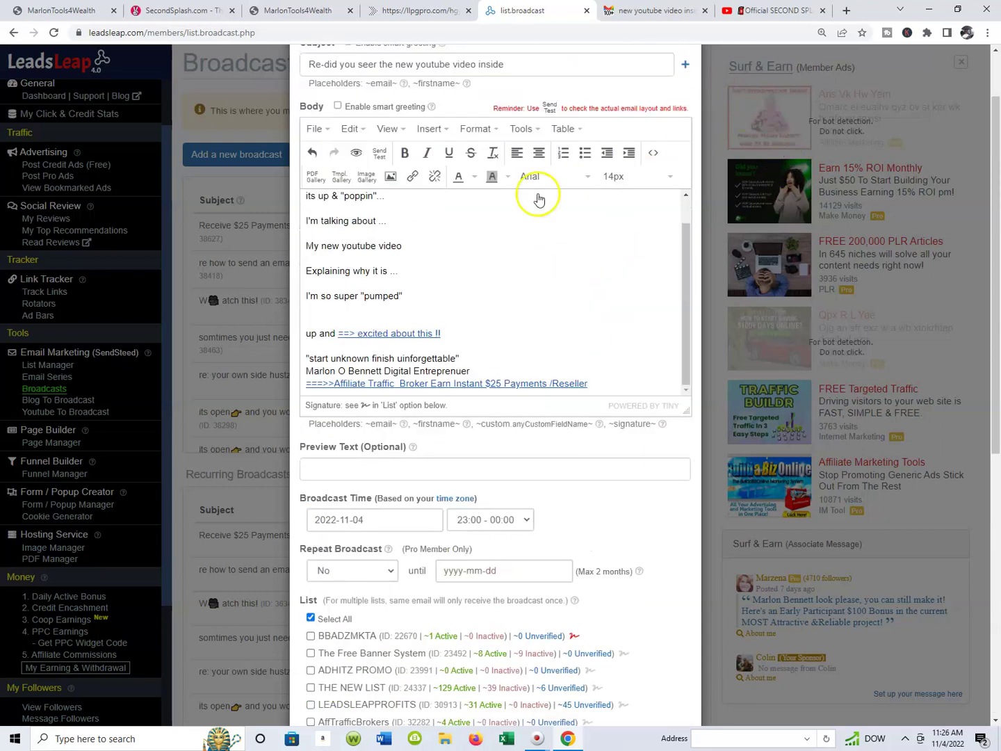
scroll(389, 327, "down", 3)
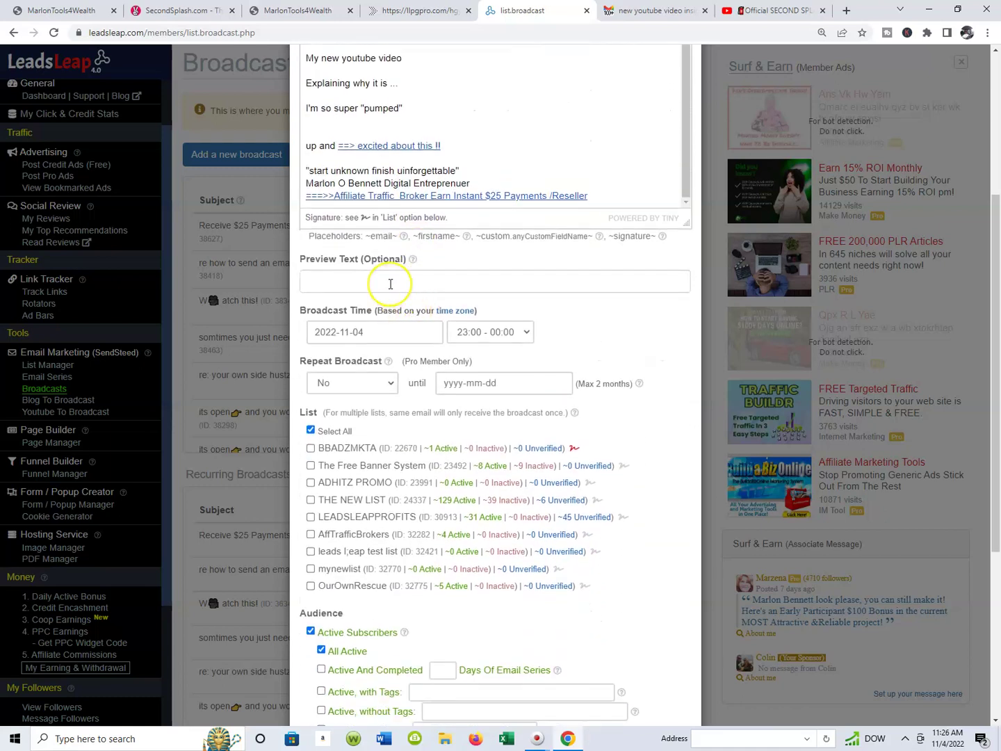
scroll(390, 284, "down", 1)
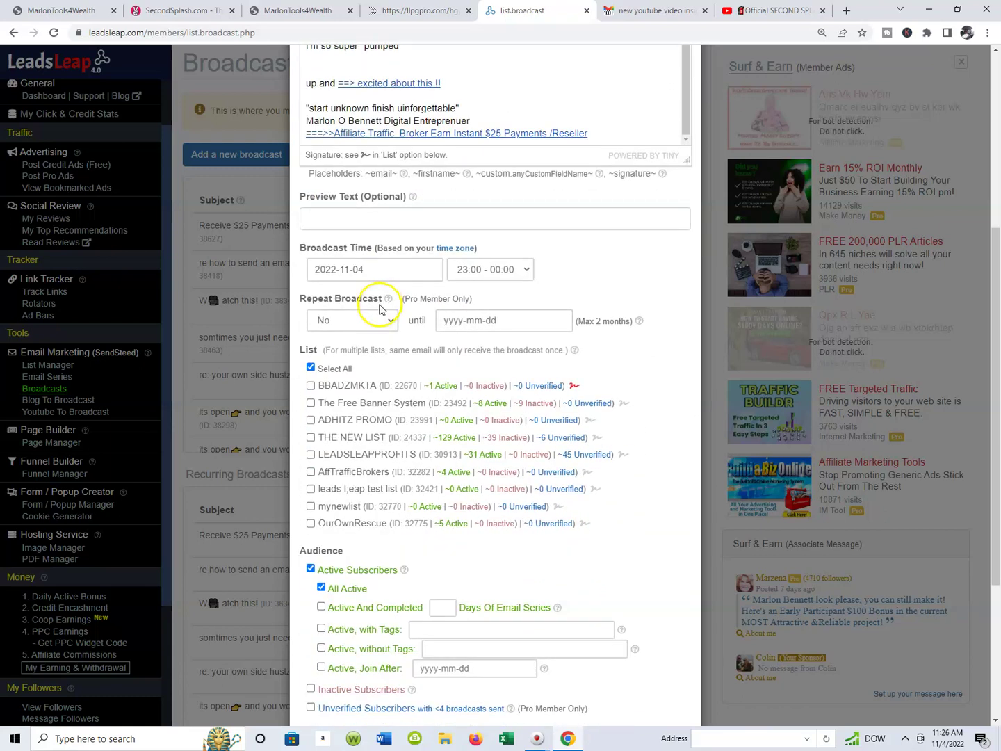
scroll(381, 308, "up", 4)
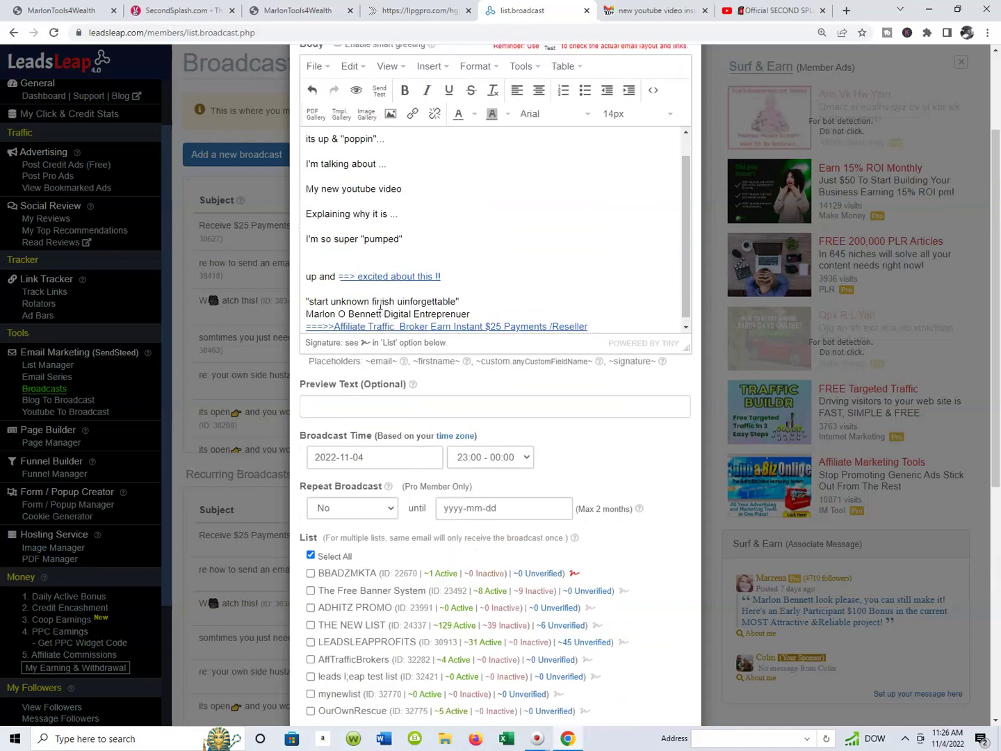
Schedule the broadcast for 2022-11-04 in the 12:00 - 13:00 time slot
scroll(381, 307, "down", 5)
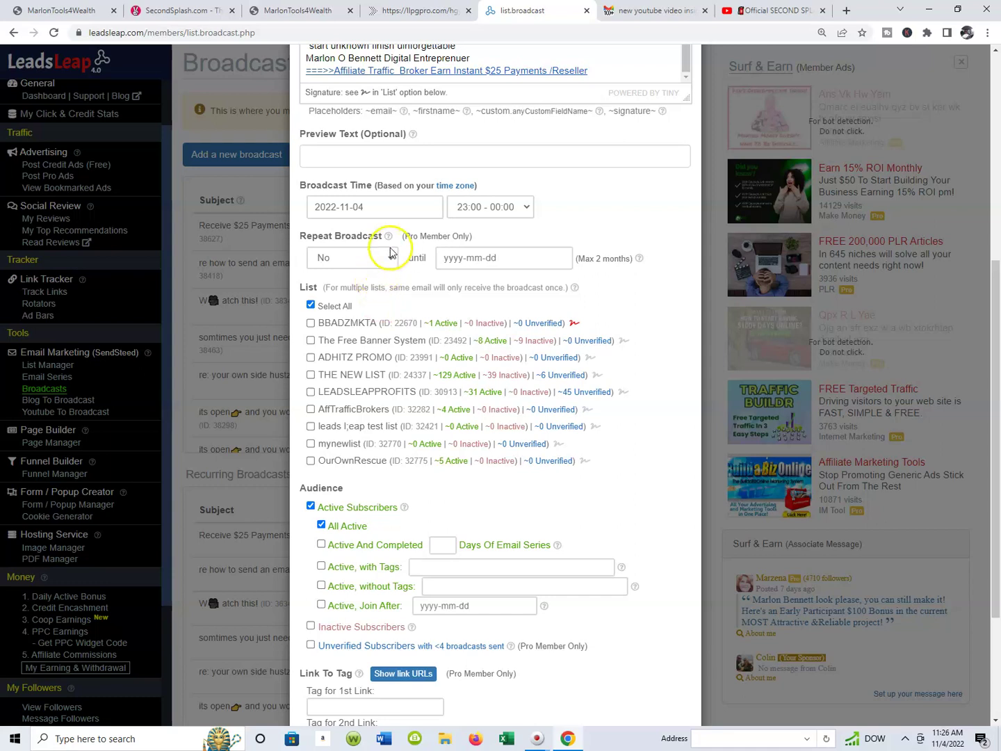
left_click(395, 207)
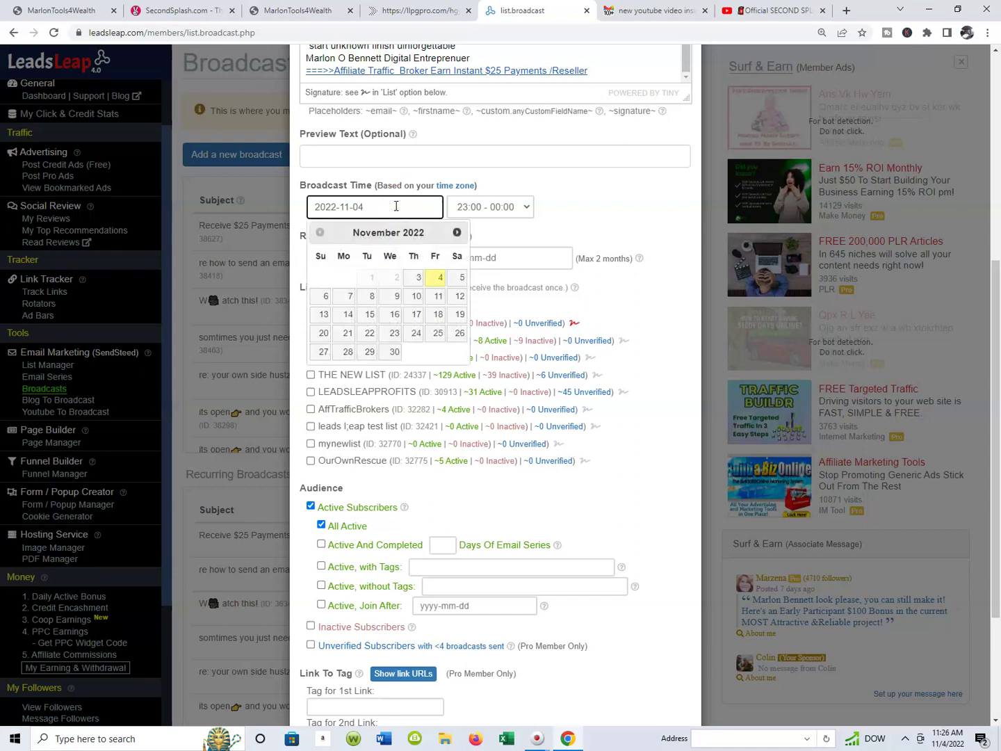
left_click(434, 287)
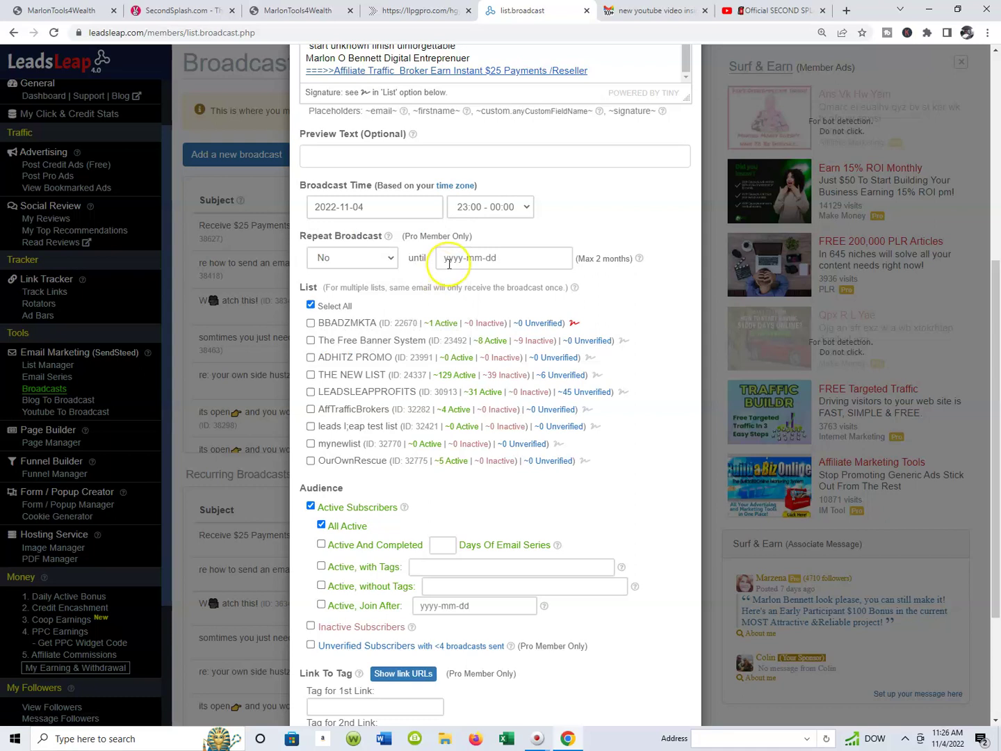
left_click(479, 207)
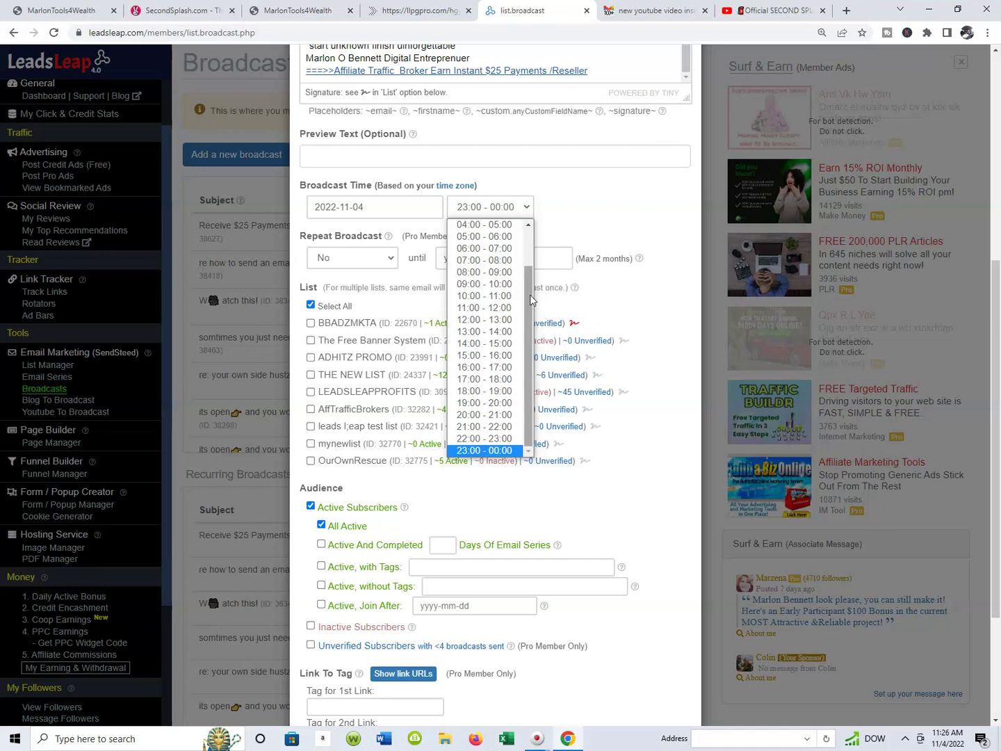
left_click(484, 323)
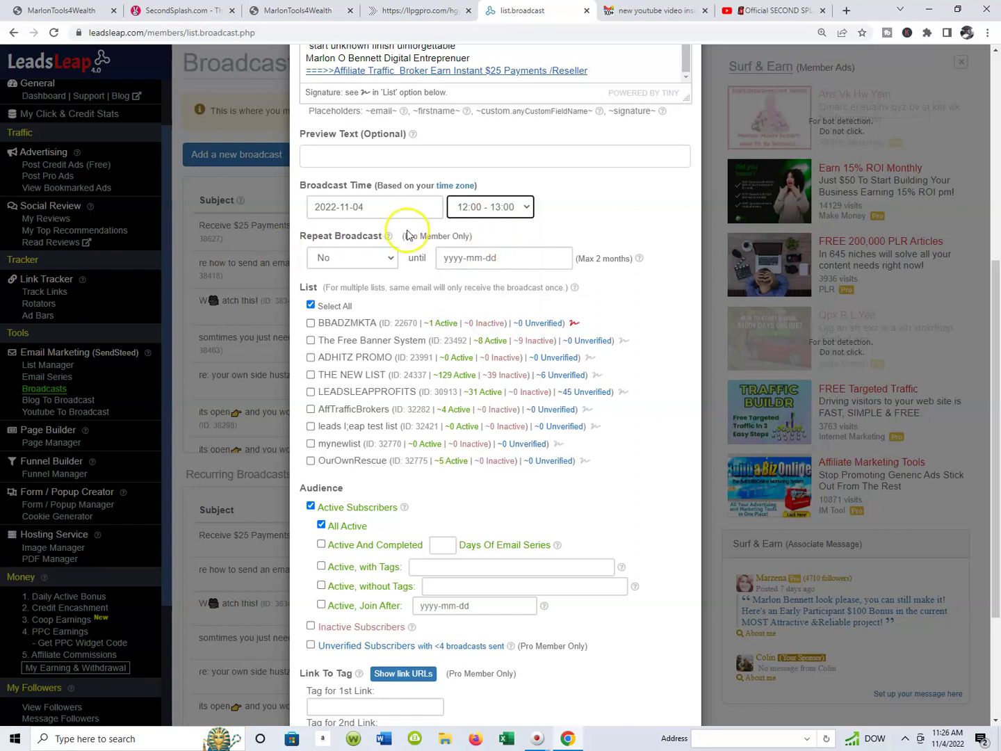
Try to save the broadcast with the Save and Activate option
scroll(400, 251, "down", 3)
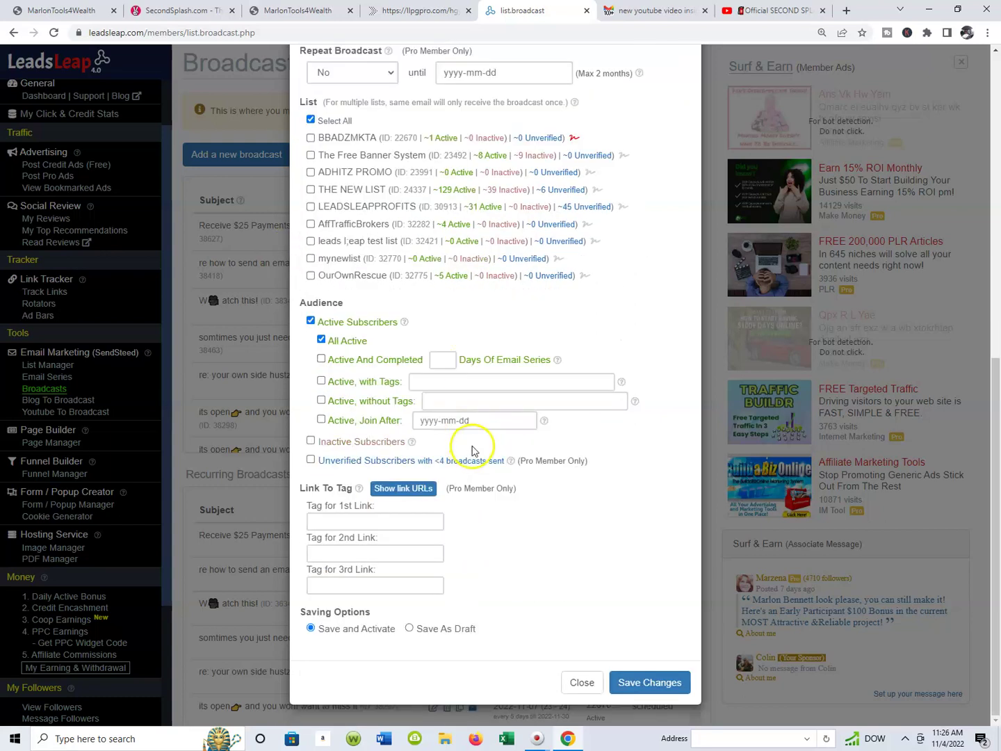
left_click(633, 685)
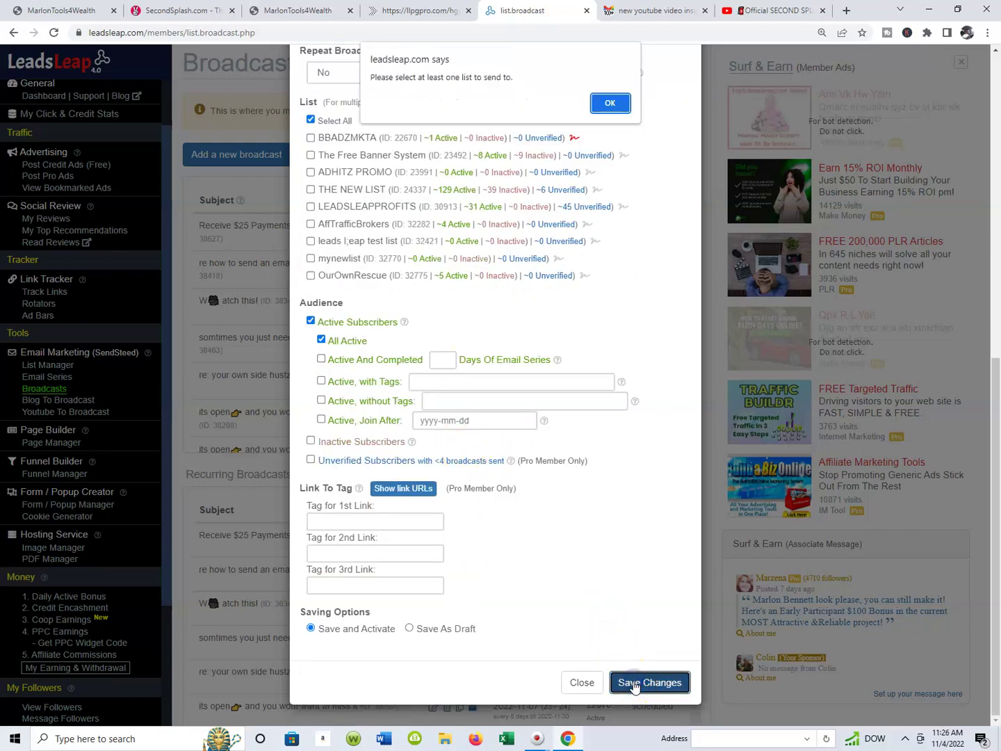
left_click(607, 107)
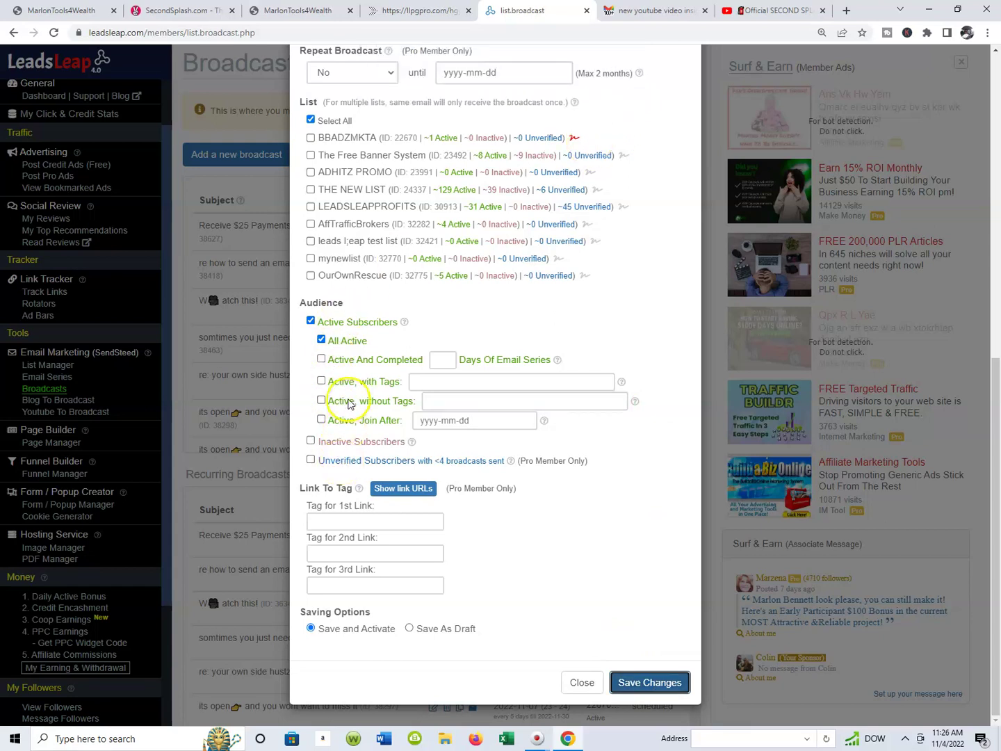
Select all mailing lists with All Active subscribers as the audience, and save the broadcast
scroll(350, 404, "up", 2)
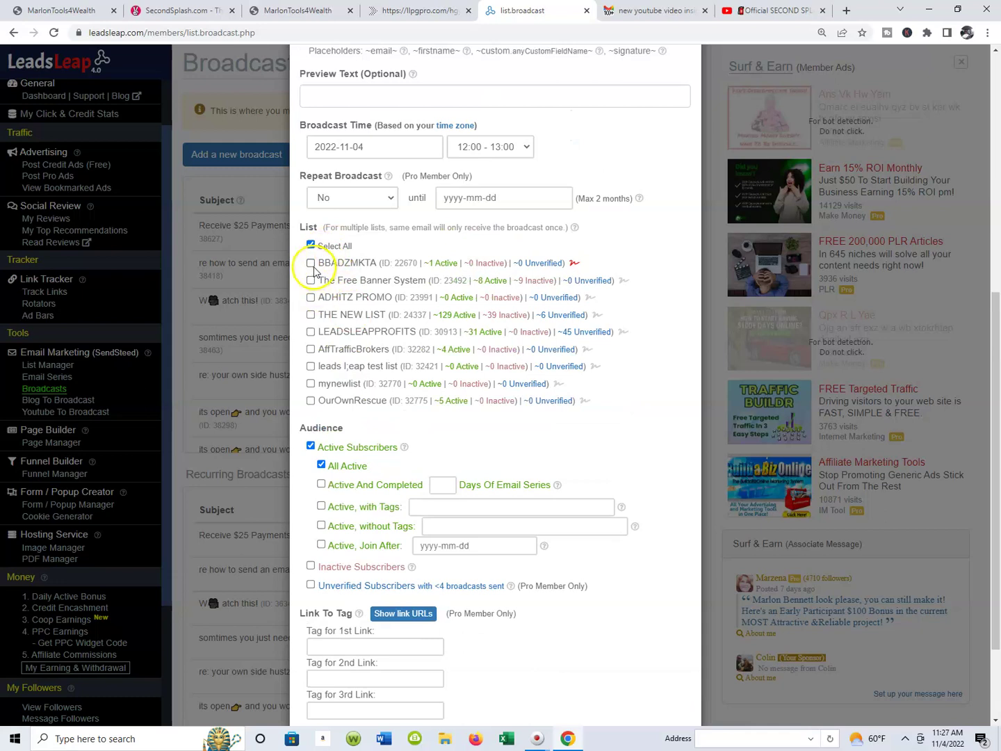
left_click(311, 247)
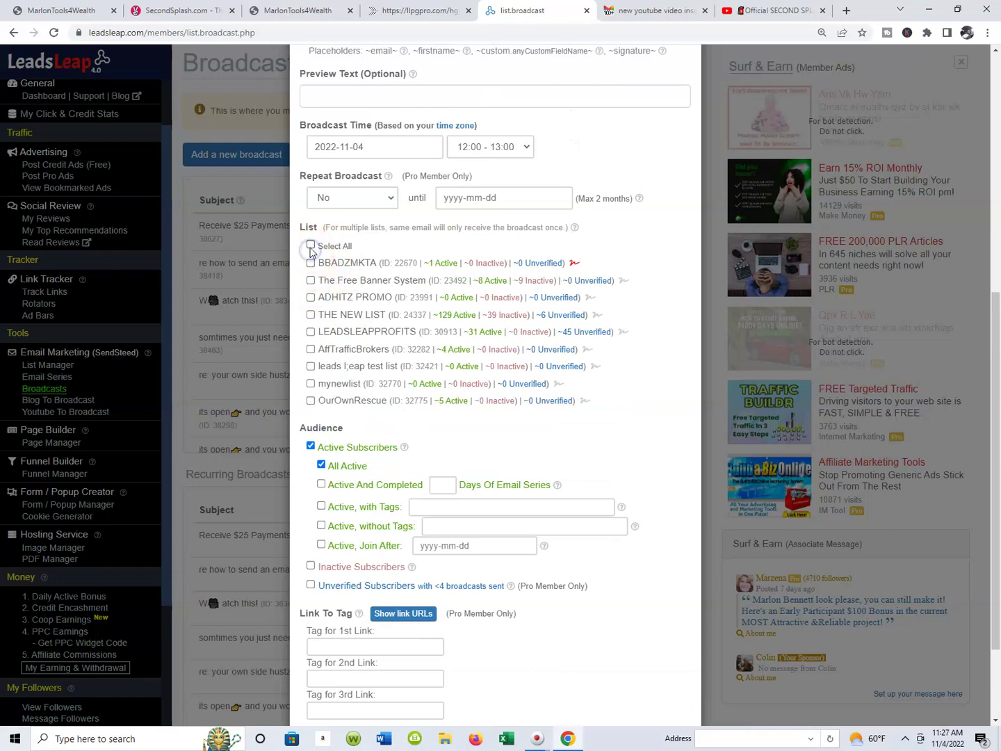
scroll(323, 416, "down", 2)
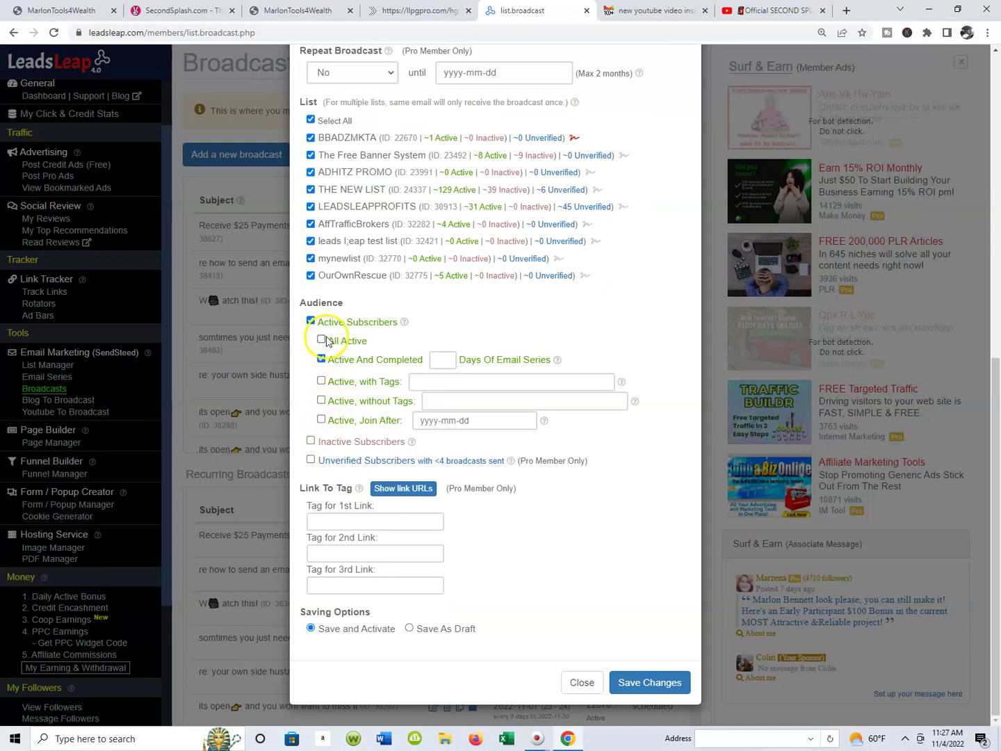
left_click(322, 340)
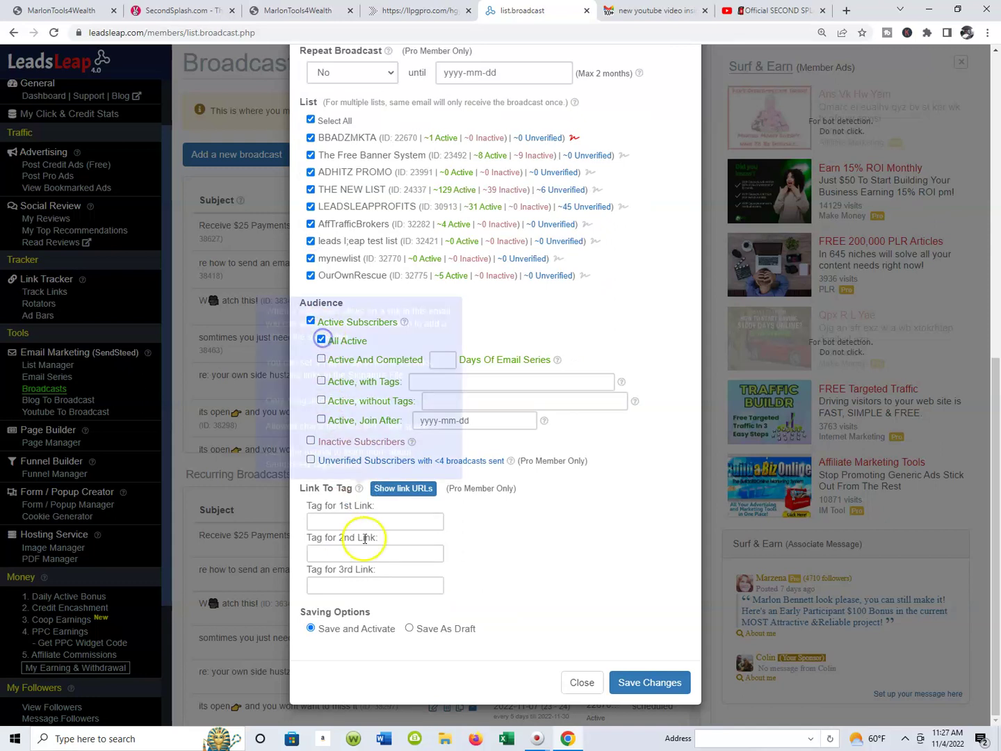
left_click(653, 684)
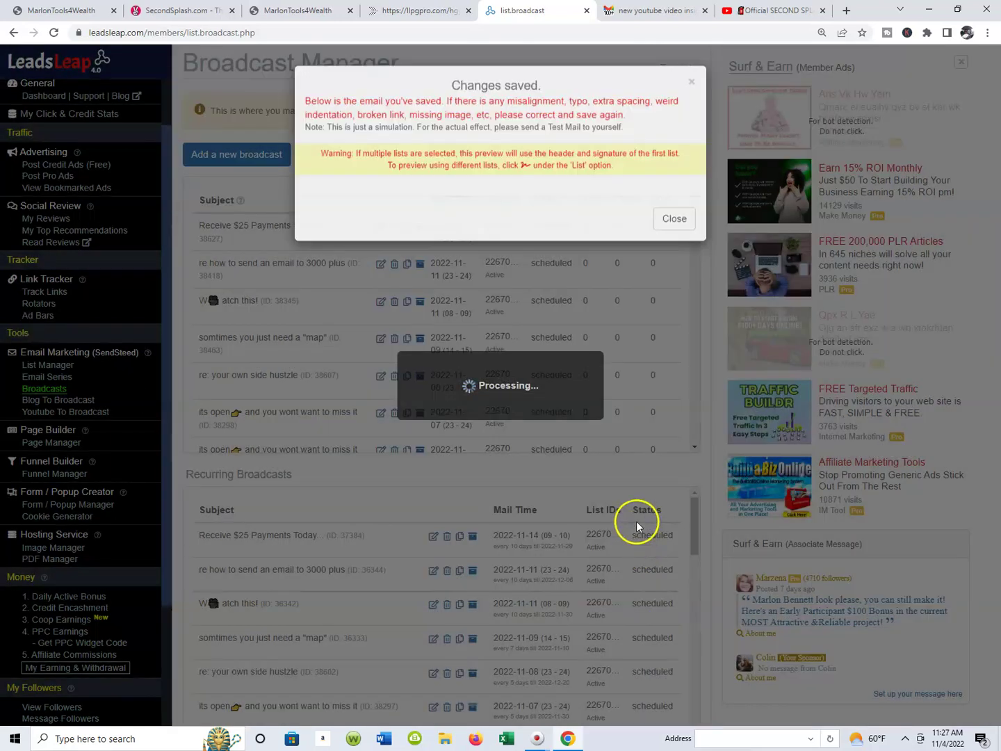
Review the saved email's preview from the subject line through the body text, links and signature
scroll(379, 198, "down", 2)
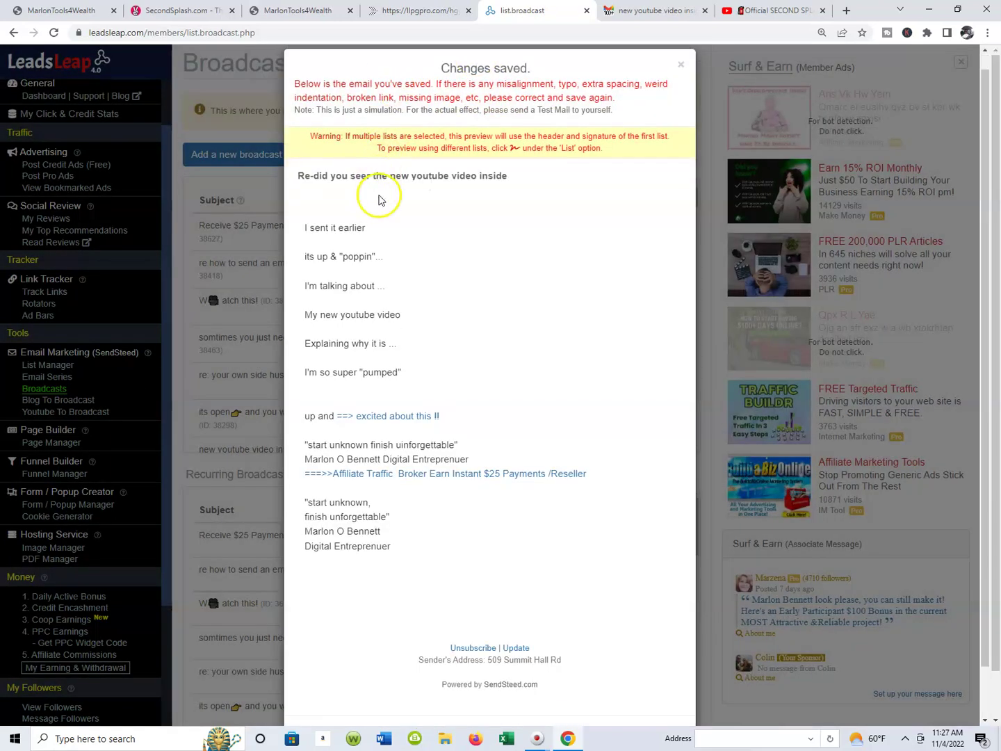
scroll(431, 331, "up", 1)
scroll(421, 333, "up", 1)
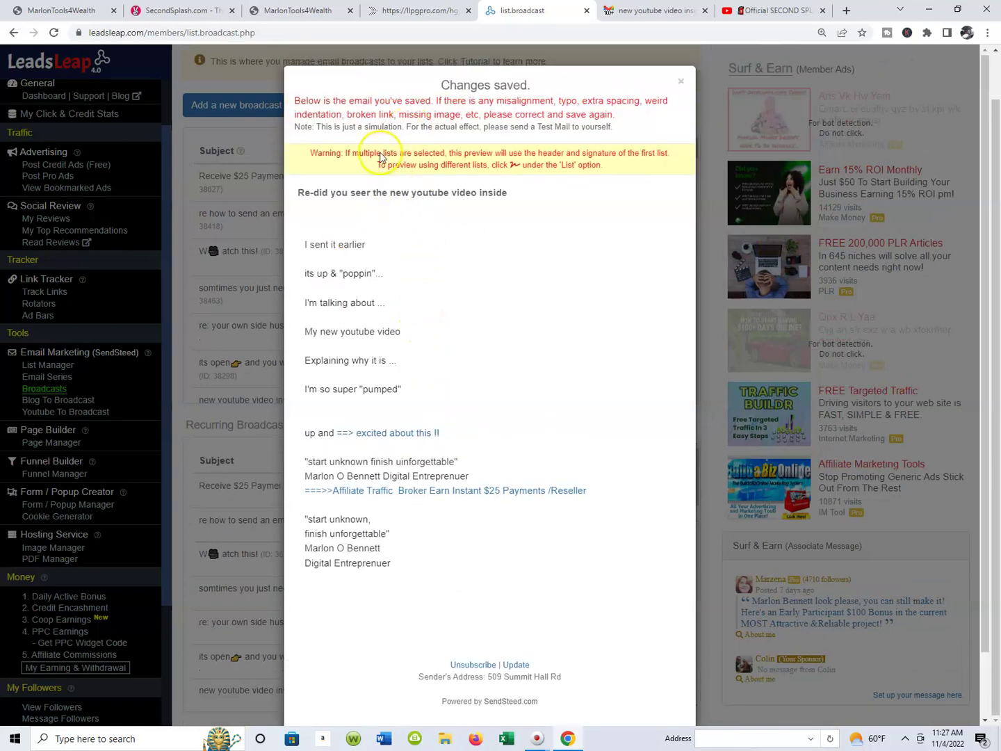
scroll(384, 326, "down", 2)
scroll(297, 168, "up", 1)
scroll(447, 212, "down", 1)
scroll(397, 235, "up", 1)
scroll(396, 235, "up", 1)
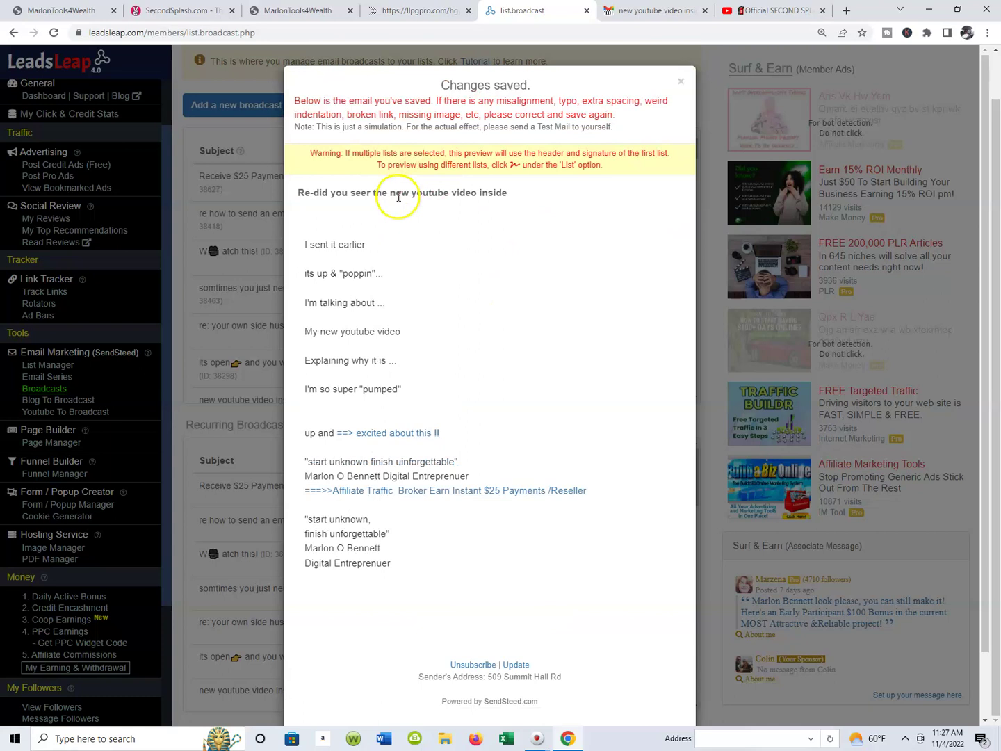
scroll(405, 222, "down", 1)
scroll(400, 202, "up", 1)
scroll(404, 272, "down", 1)
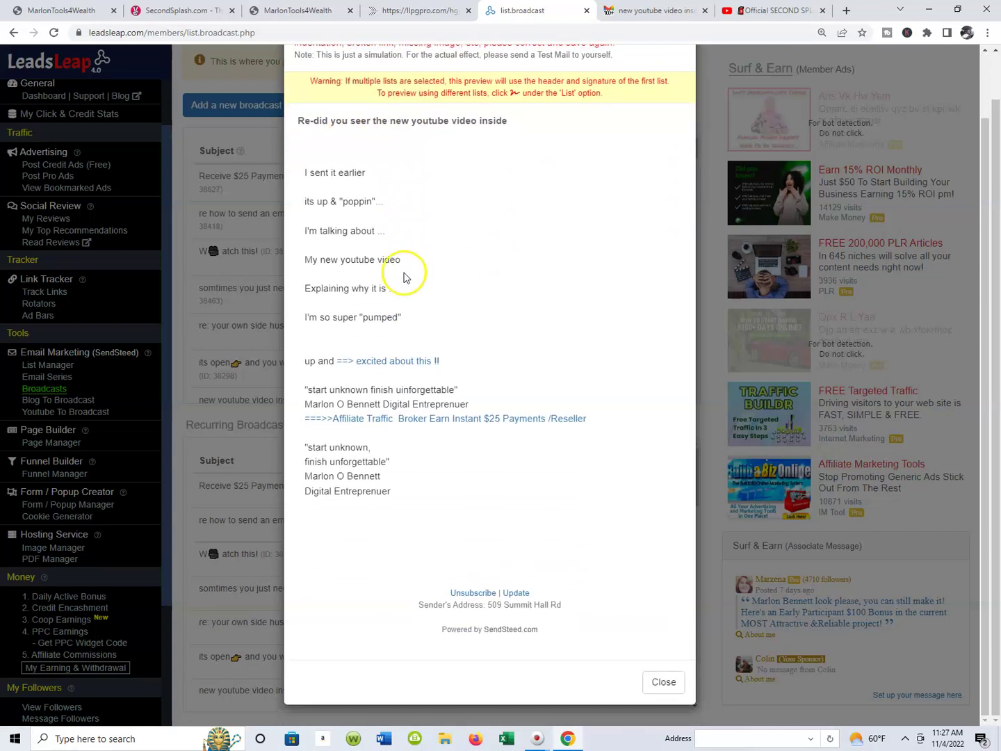
scroll(405, 277, "up", 1)
scroll(403, 292, "down", 1)
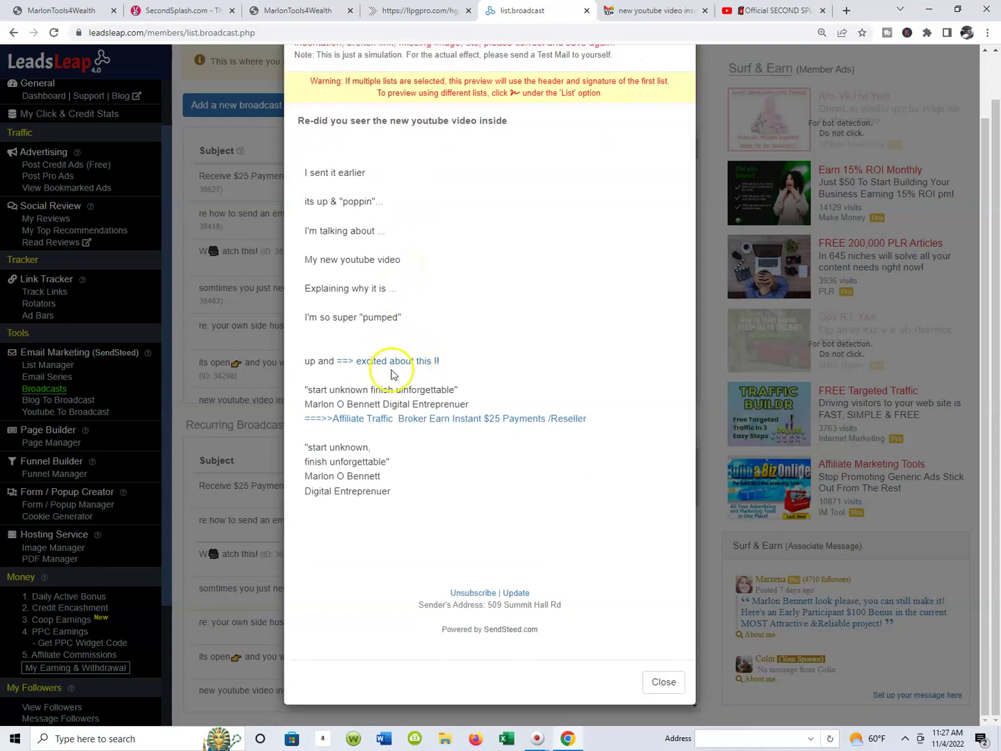
Test the "==> excited about this !!" video link in the email preview, and close the broadcast page and opened video
left_click(391, 362)
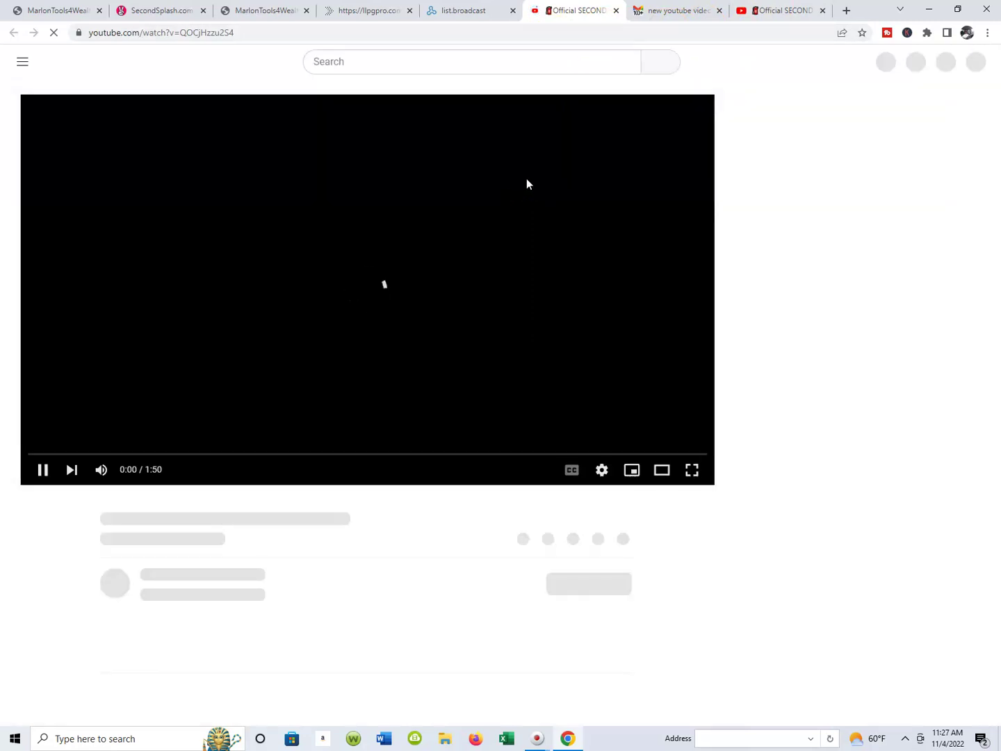
left_click(523, 52)
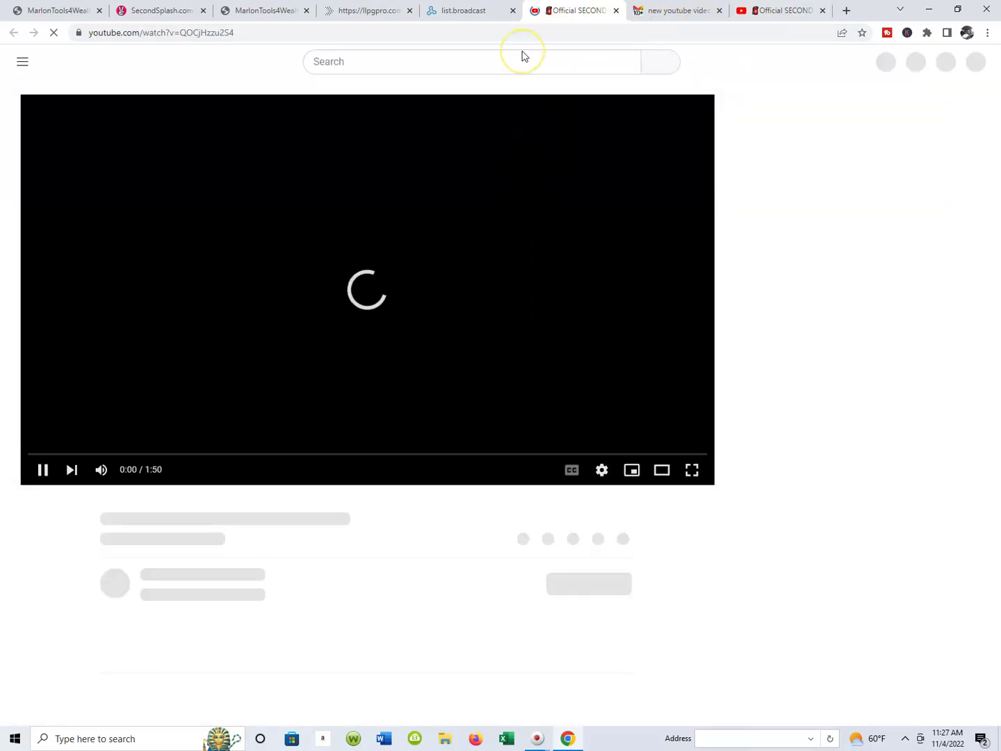
left_click(514, 10)
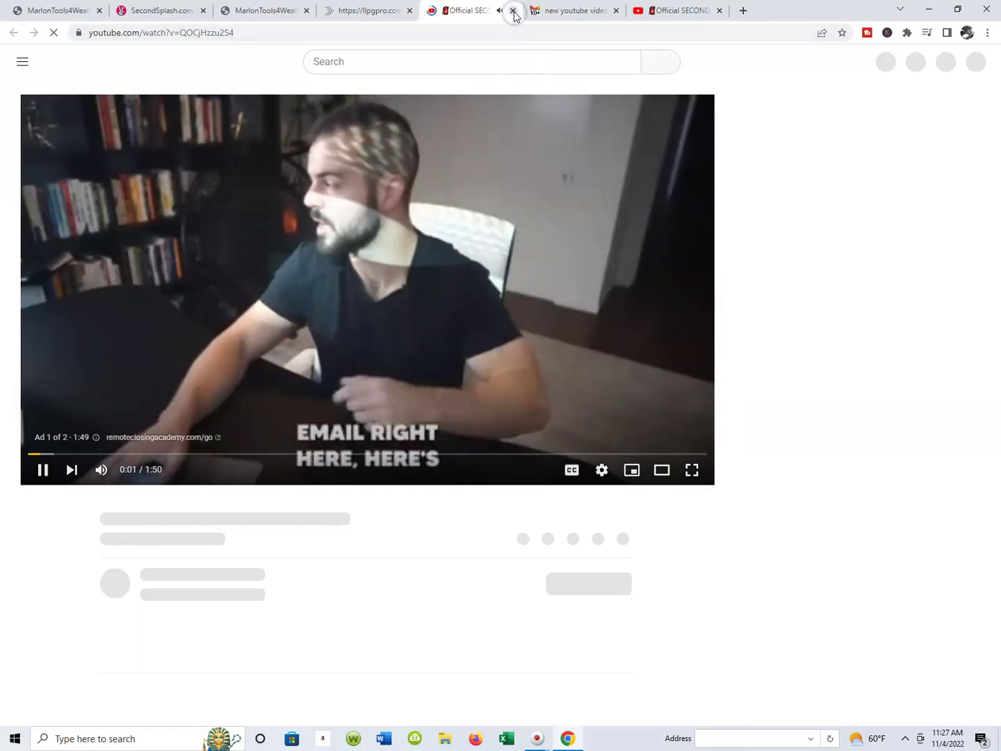
key("ctrl+w")
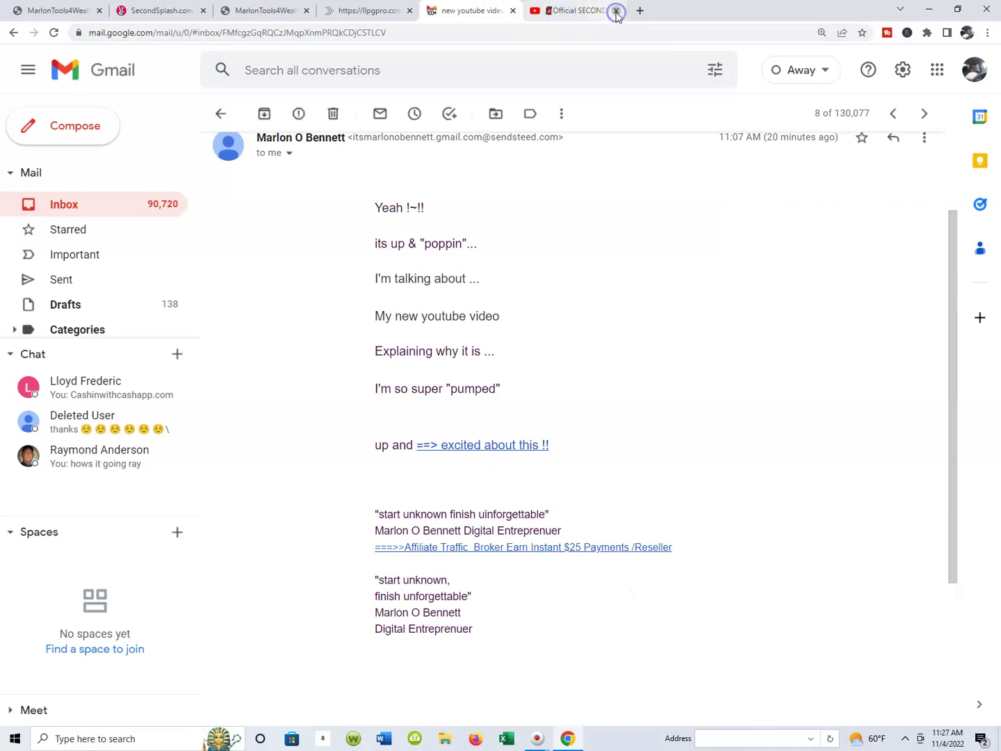
Close the remaining YouTube video page and the Gmail message, leaving the Affiliate Traffic Broker members page open
left_click(616, 10)
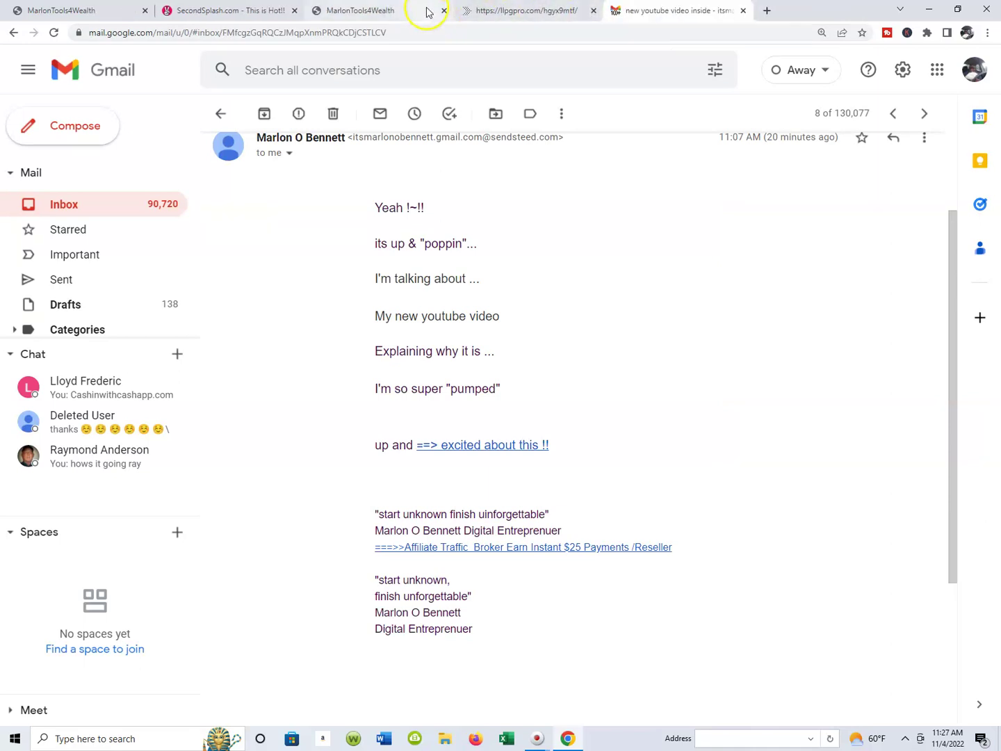
left_click(428, 12)
left_click(496, 11)
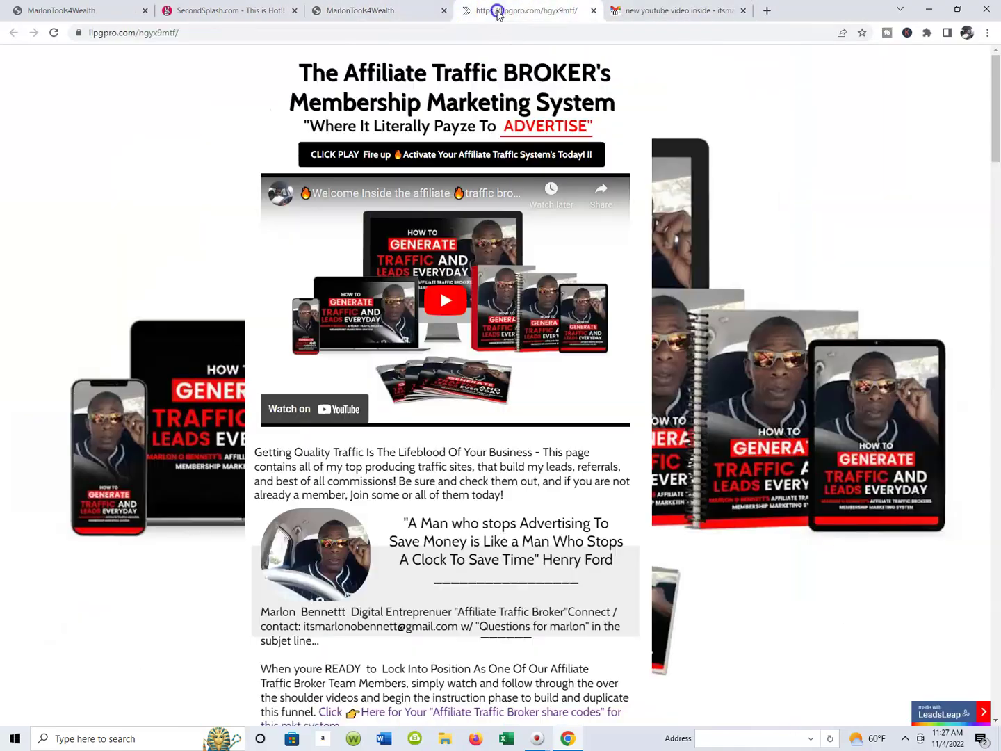
left_click(650, 12)
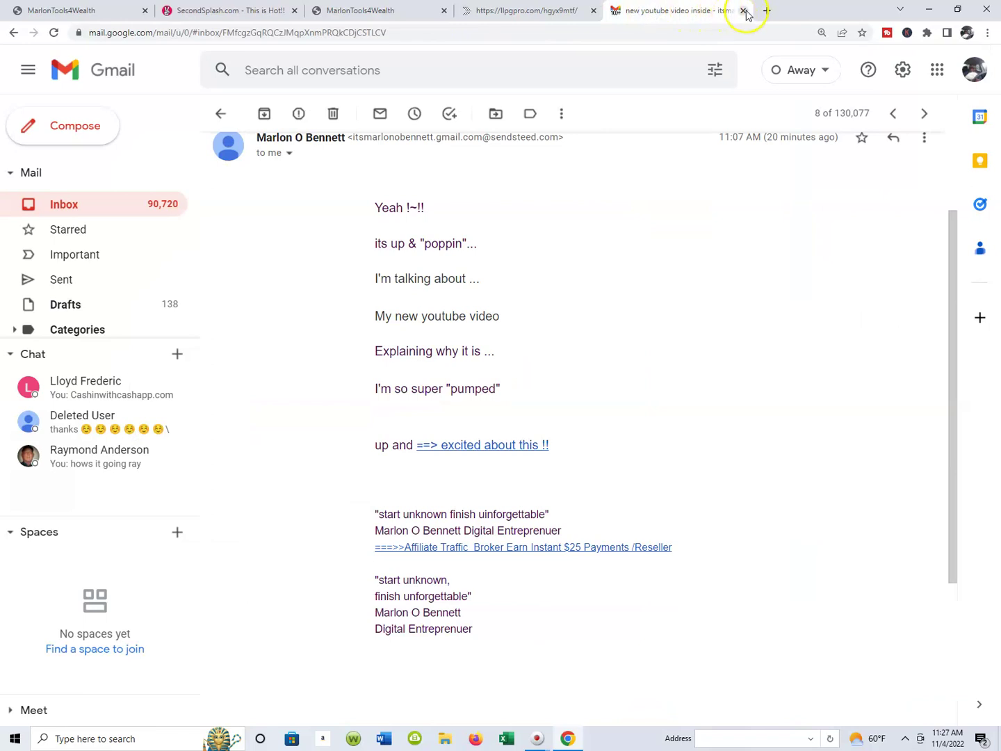
left_click(744, 10)
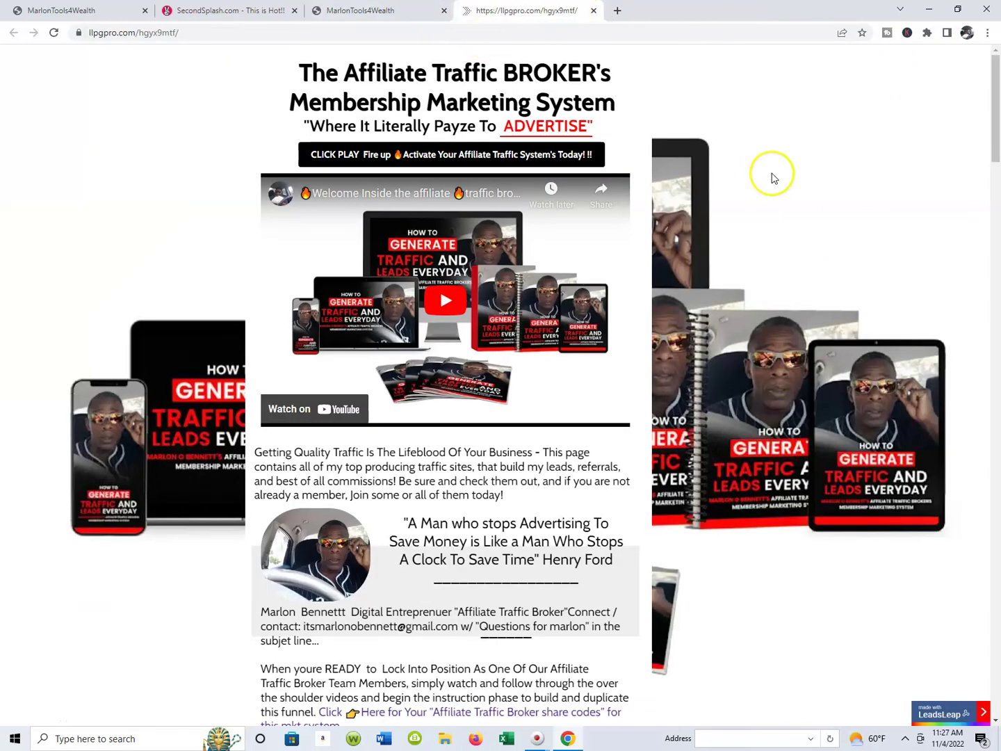
Look through the Affiliate Traffic Broker members page, covering its videos, affiliate registration links, import instructions and banner section
scroll(749, 189, "down", 1)
scroll(742, 151, "up", 1)
scroll(635, 208, "down", 9)
scroll(514, 306, "down", 2)
scroll(511, 306, "up", 2)
scroll(482, 277, "down", 3)
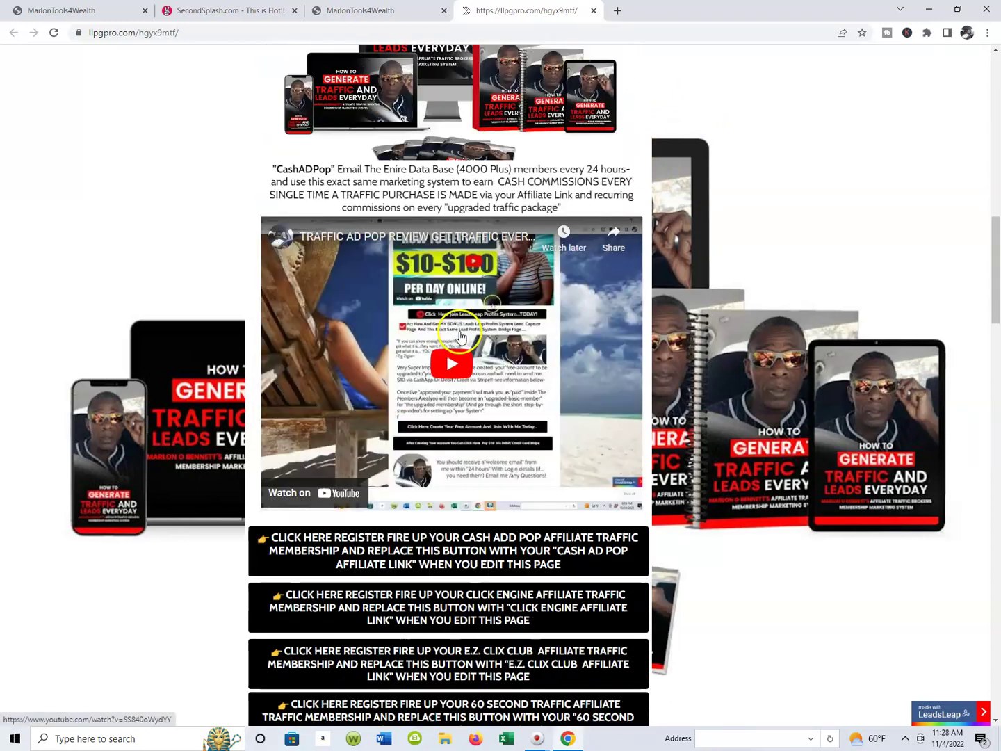
scroll(460, 336, "down", 11)
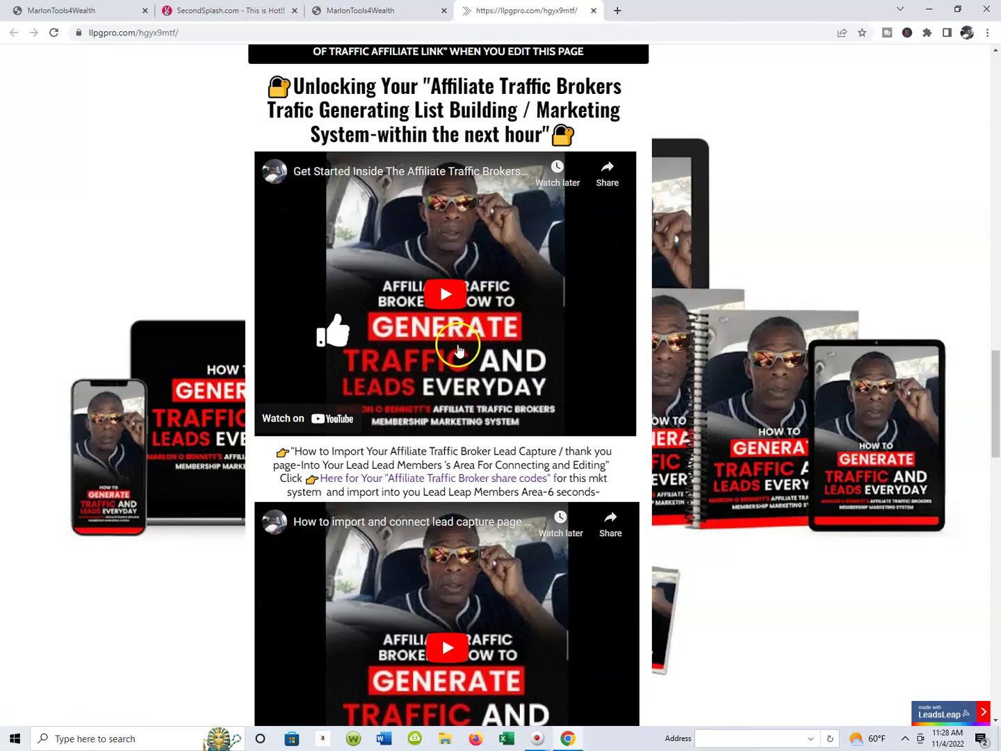
scroll(459, 349, "down", 4)
scroll(431, 407, "up", 7)
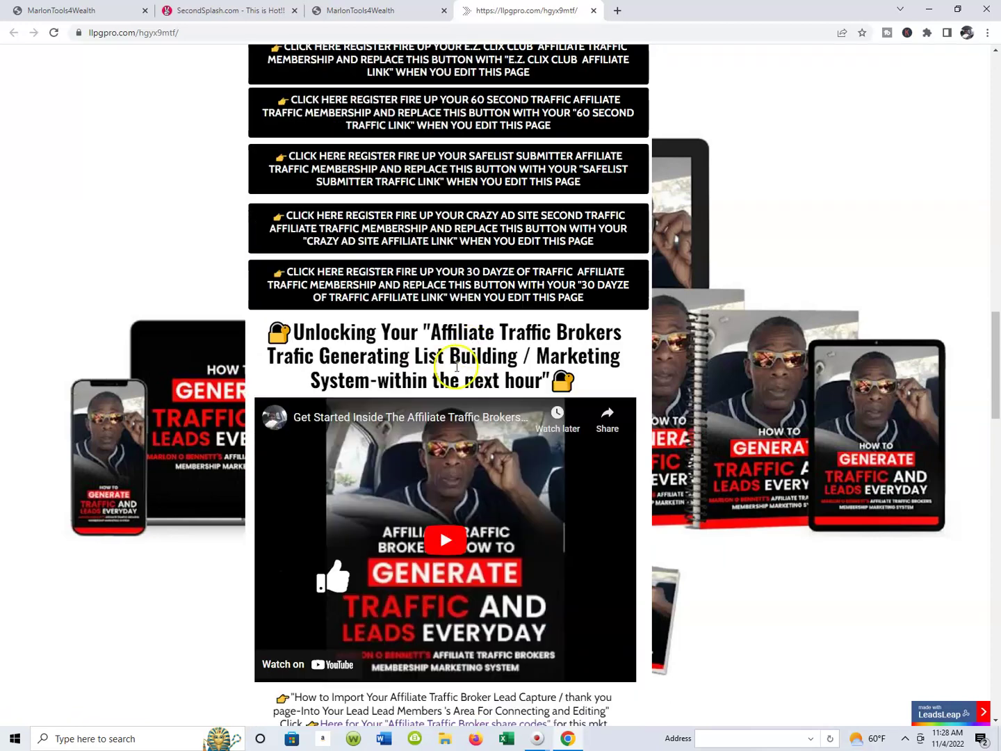
scroll(461, 341, "up", 11)
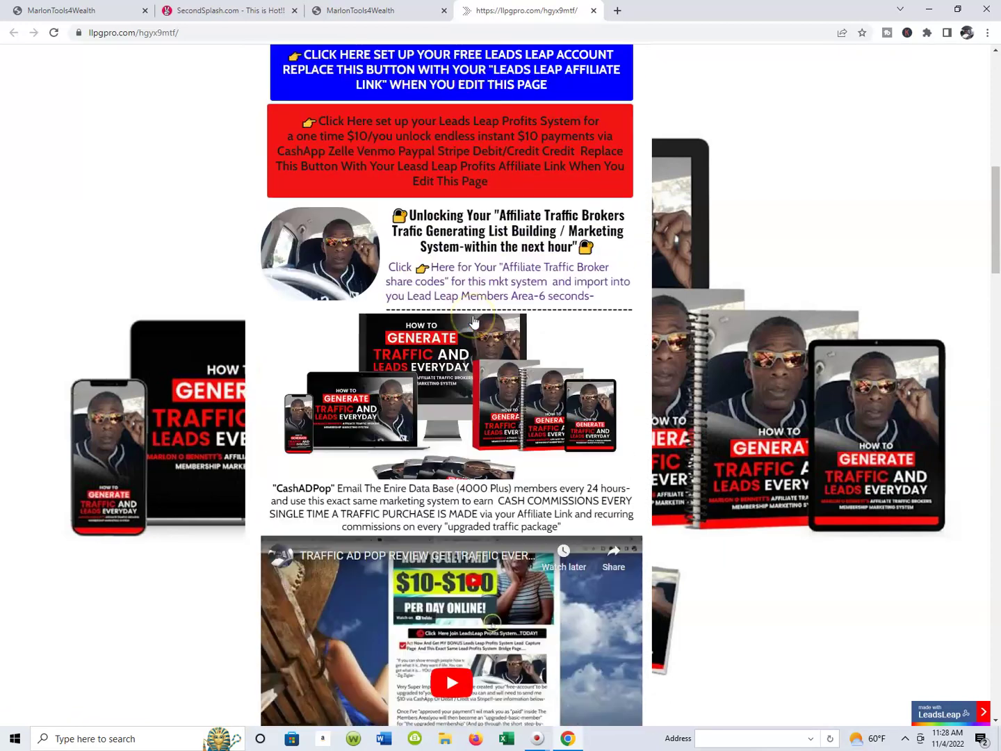
scroll(473, 322, "up", 9)
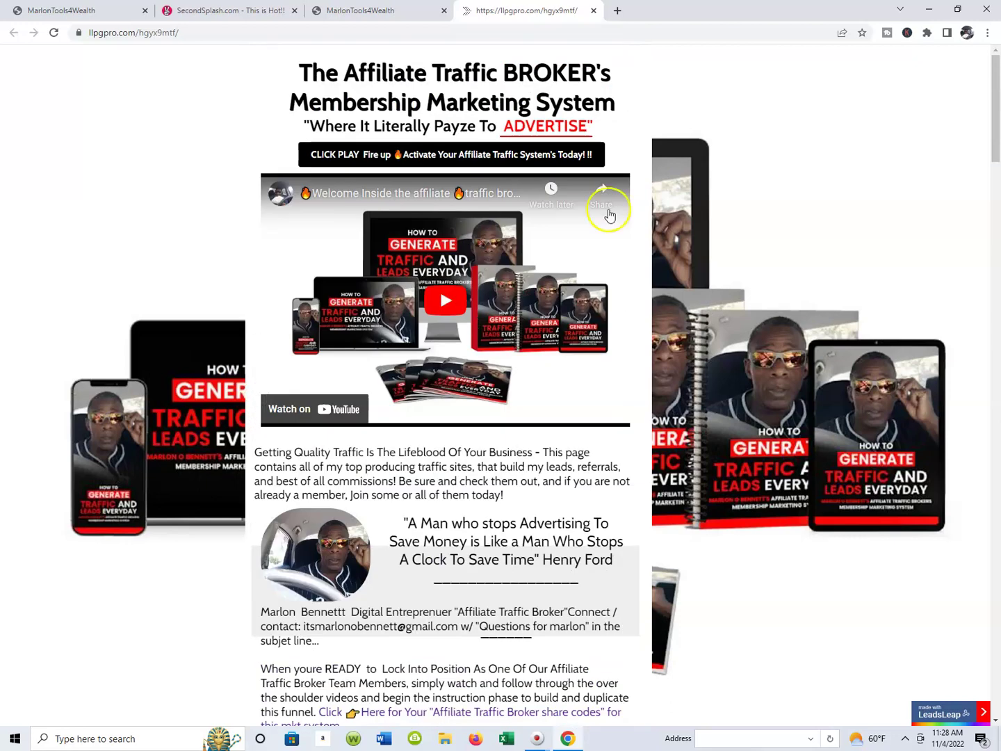
scroll(769, 122, "down", 4)
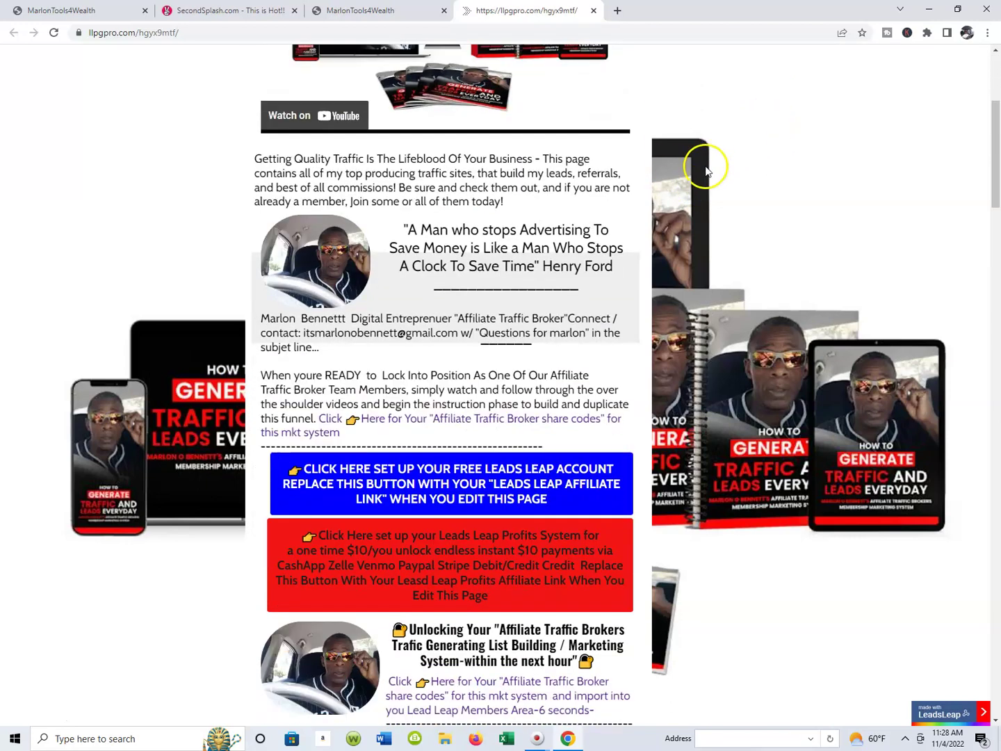
scroll(706, 170, "down", 13)
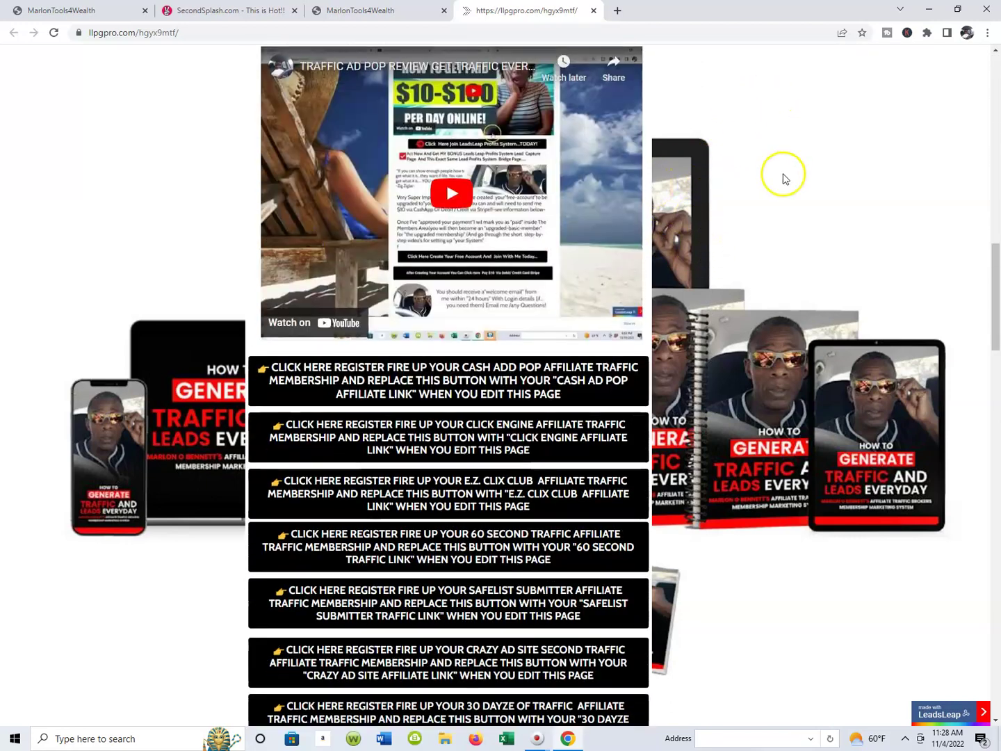
scroll(784, 178, "down", 16)
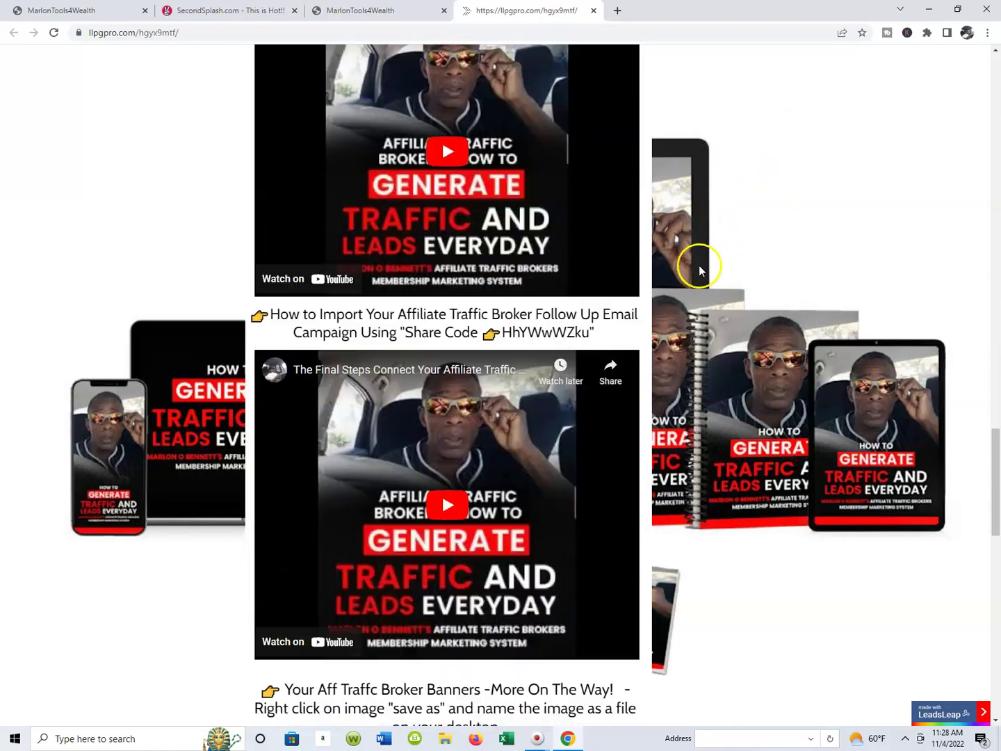
scroll(699, 265, "down", 5)
scroll(699, 258, "up", 3)
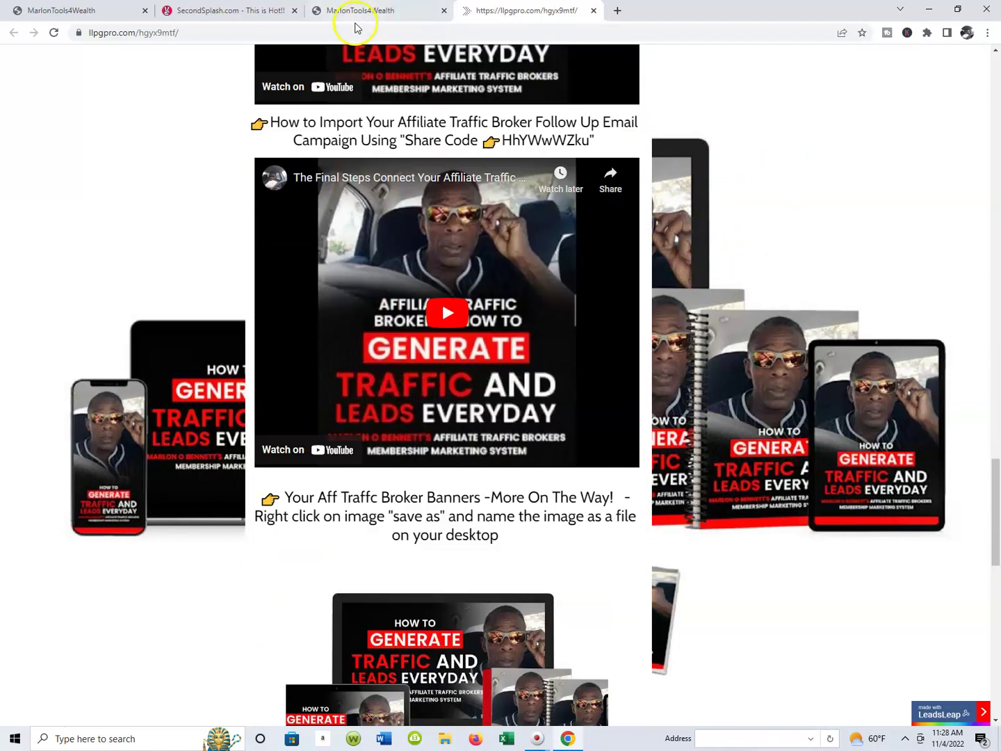
View the SecondSplash landing page and examine the $25 payment and free membership options on the Affiliate Traffic Brokers sales page
left_click(253, 13)
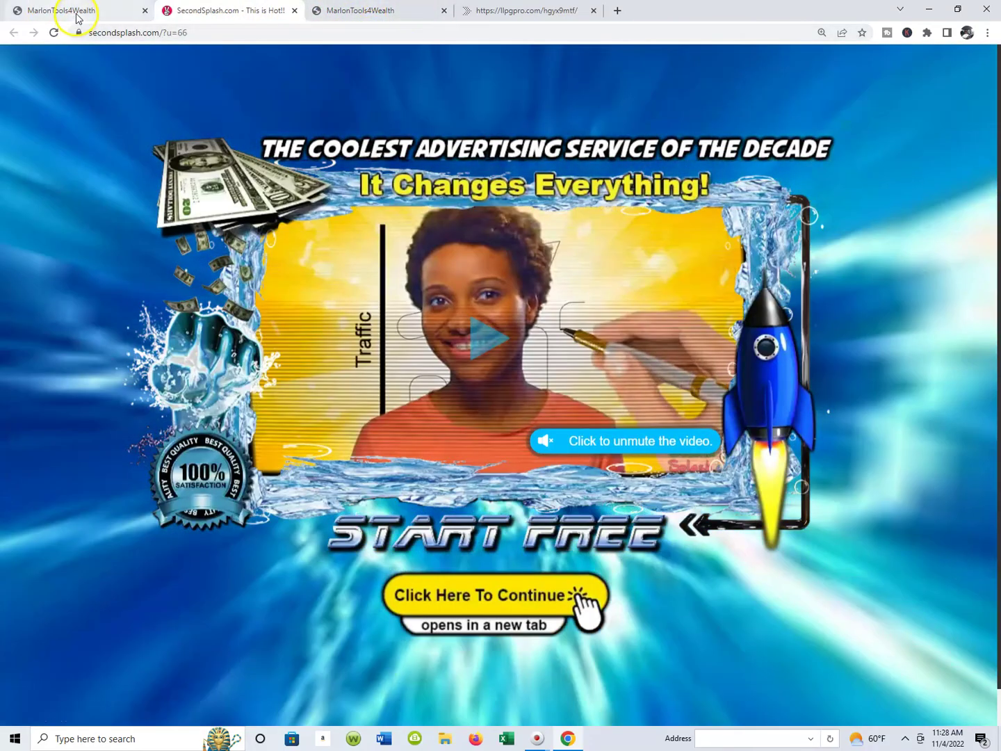
left_click(79, 12)
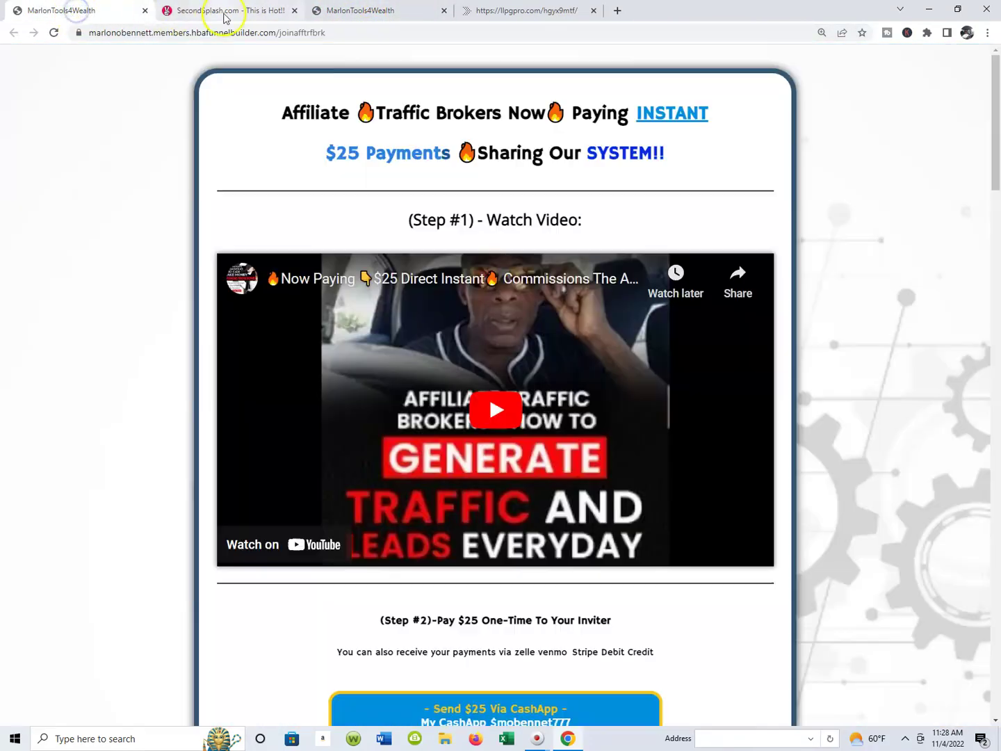
scroll(510, 163, "down", 6)
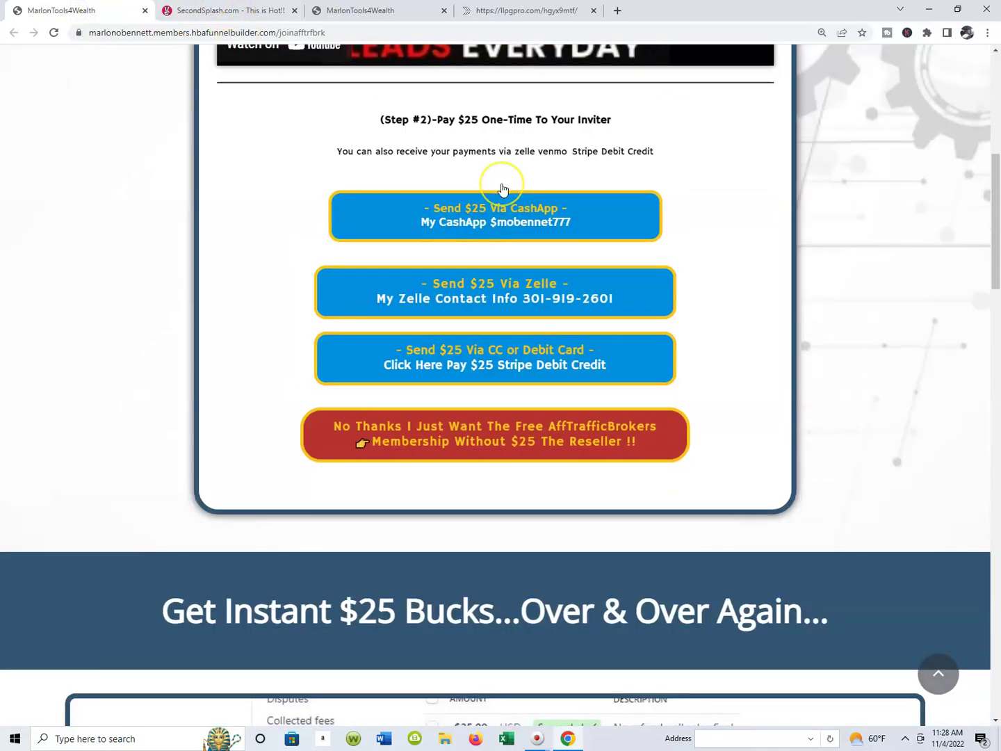
scroll(502, 188, "up", 2)
scroll(501, 191, "down", 2)
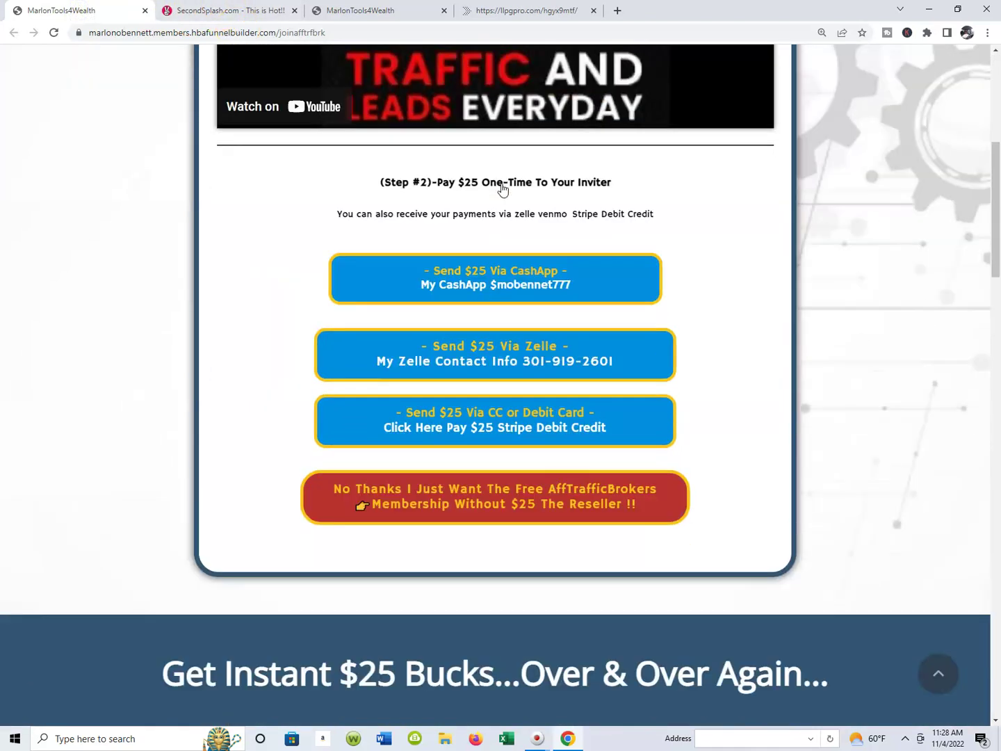
scroll(534, 448, "down", 3)
scroll(530, 246, "up", 5)
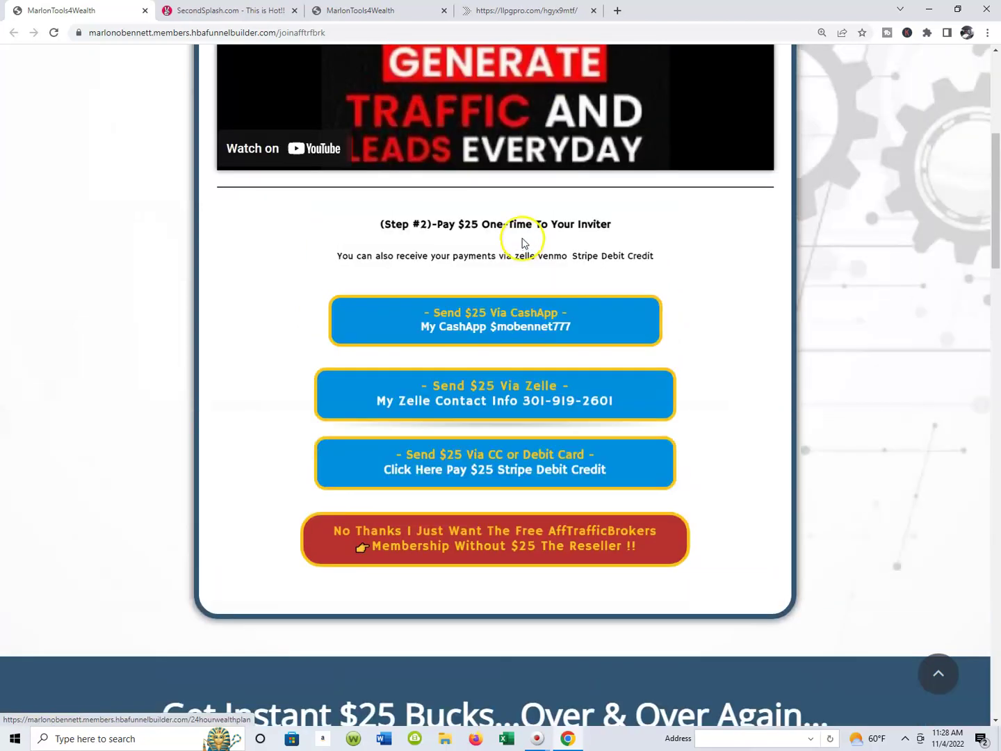
scroll(473, 248, "down", 5)
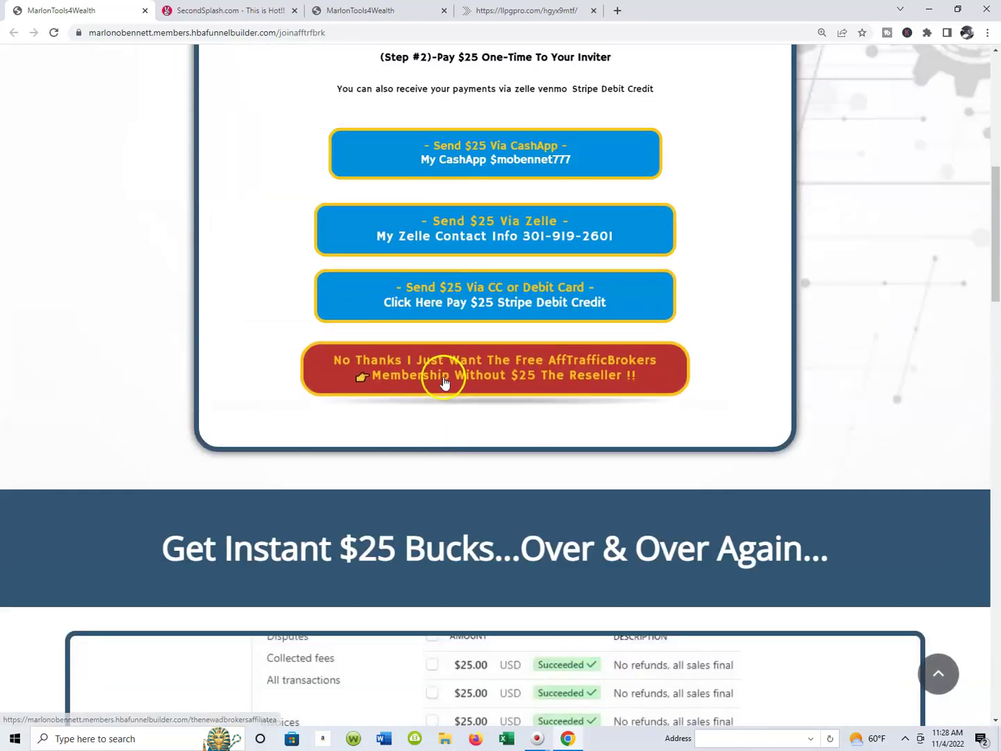